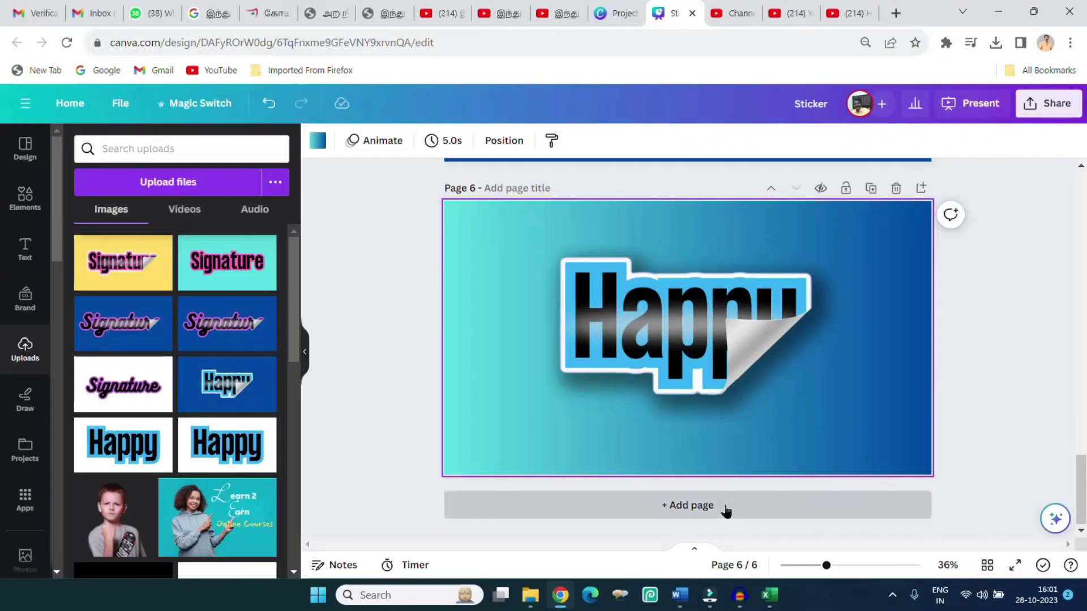
# Add a seventh page and switch its background from the gradient to plain white.
pyautogui.click(724, 511)
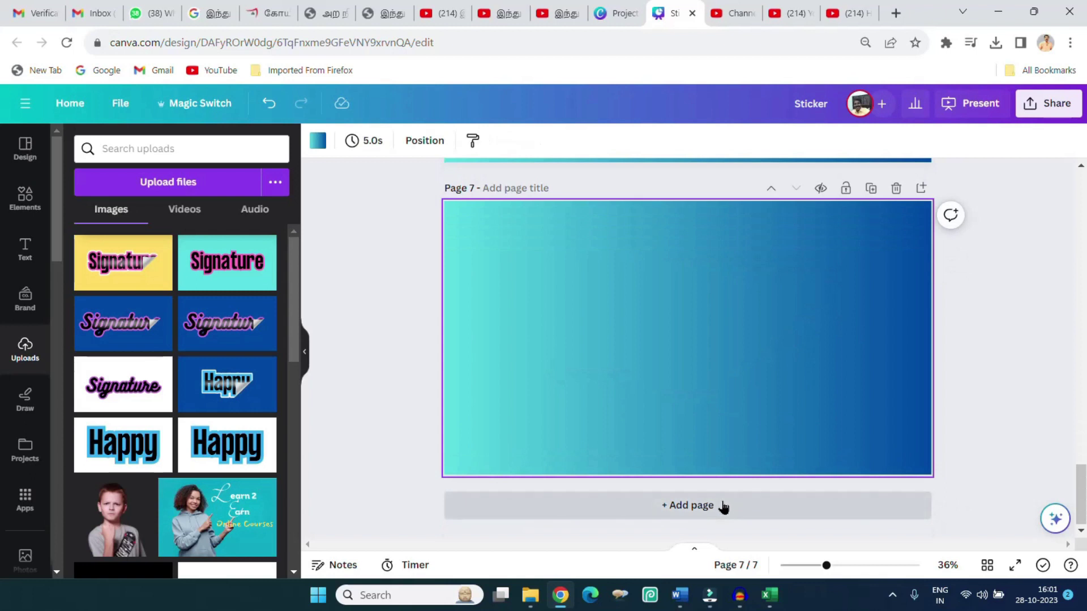
pyautogui.click(317, 142)
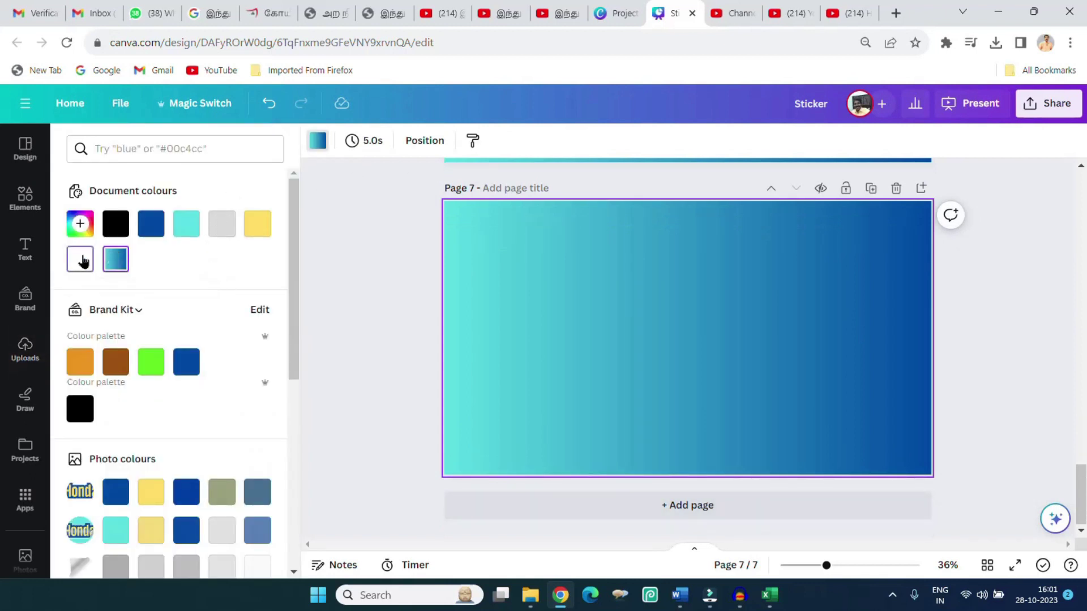
pyautogui.click(81, 260)
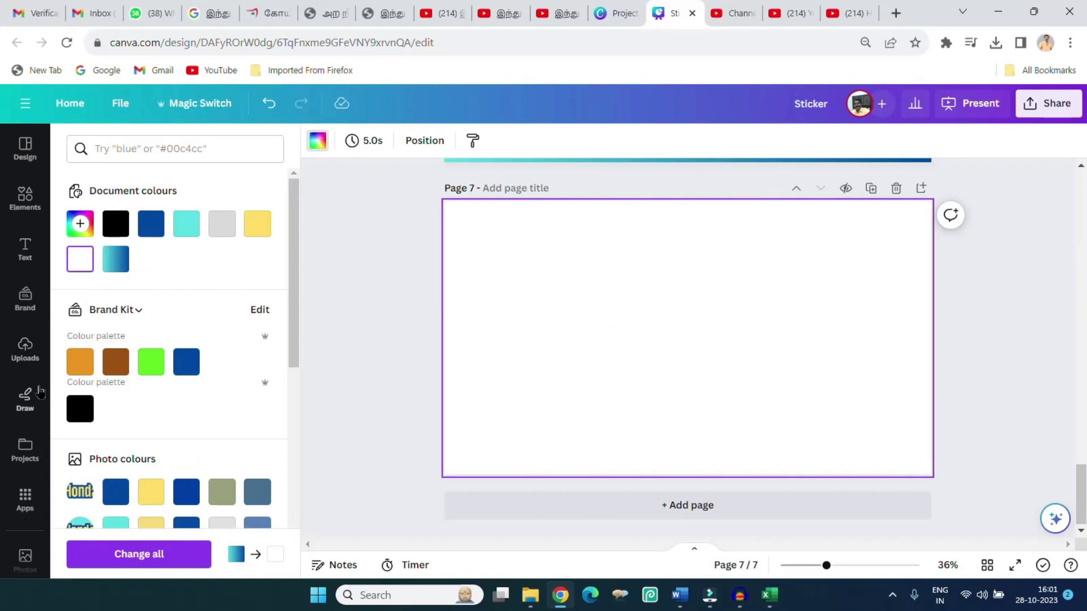
# Add a heading text box reading 'Happy' to the new page.
pyautogui.press('Escape')
pyautogui.click(26, 250)
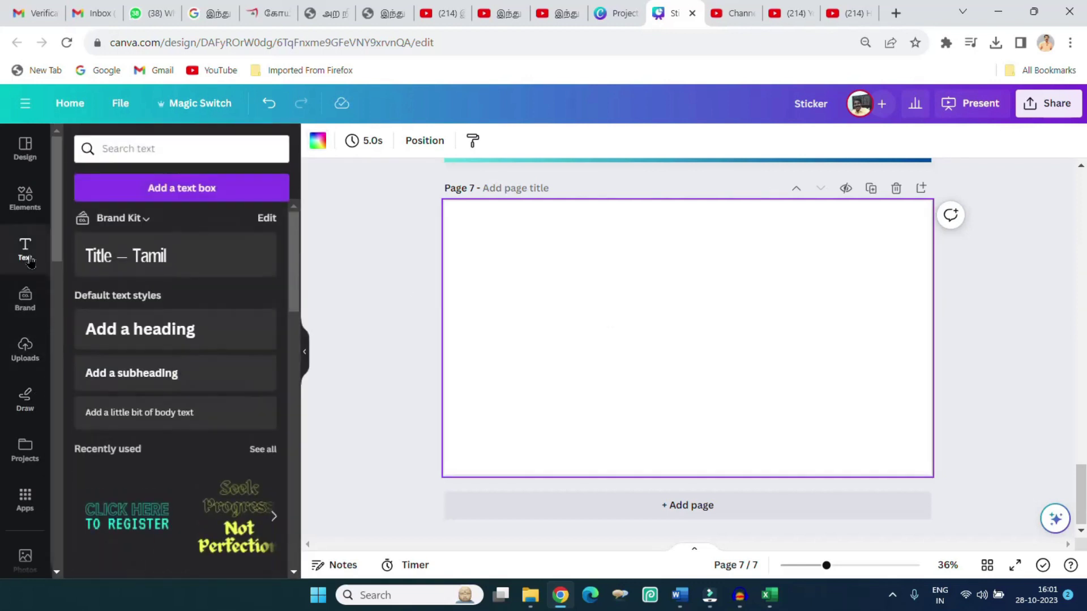
pyautogui.click(157, 340)
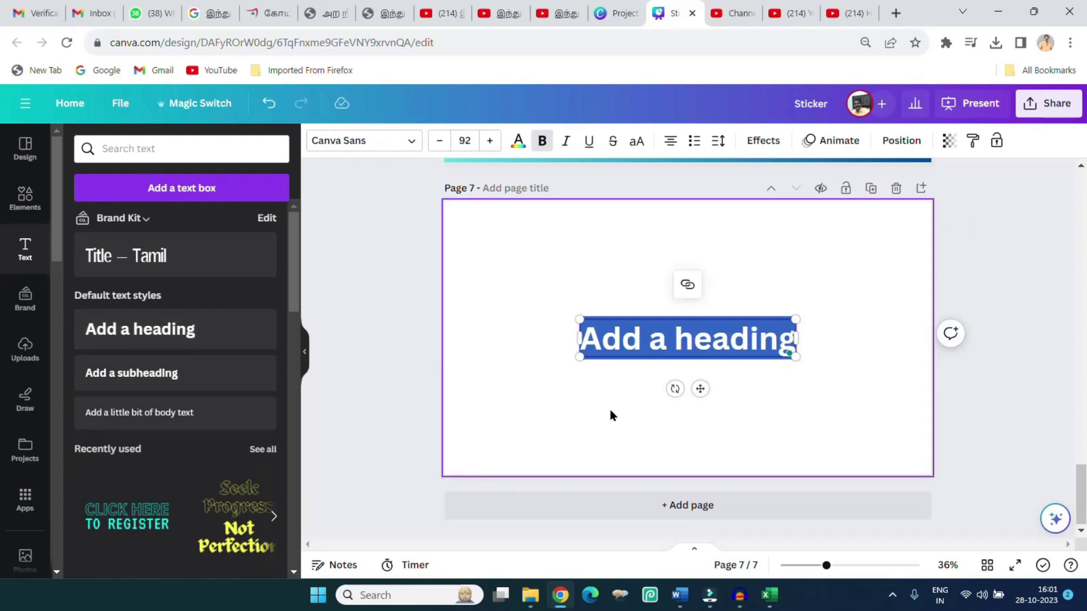
pyautogui.write('Hap')
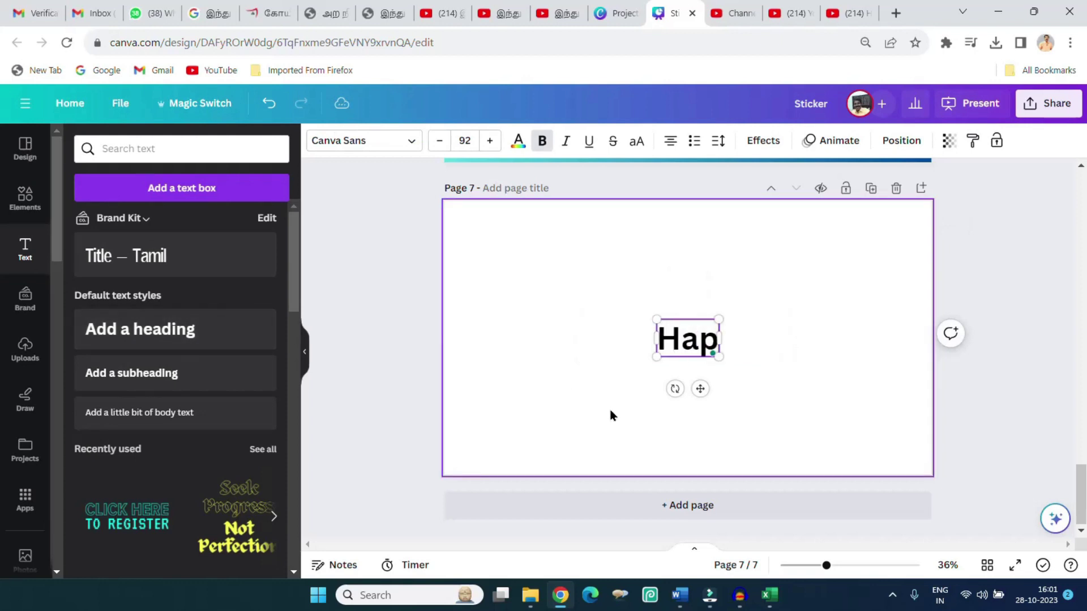
pyautogui.write('py')
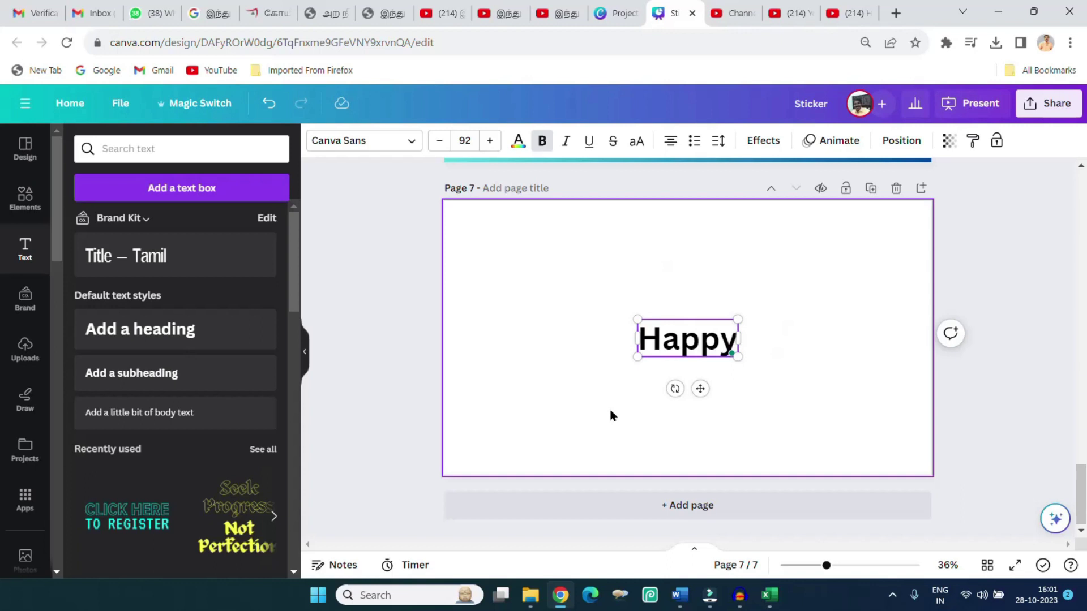
pyautogui.click(787, 379)
pyautogui.click(720, 352)
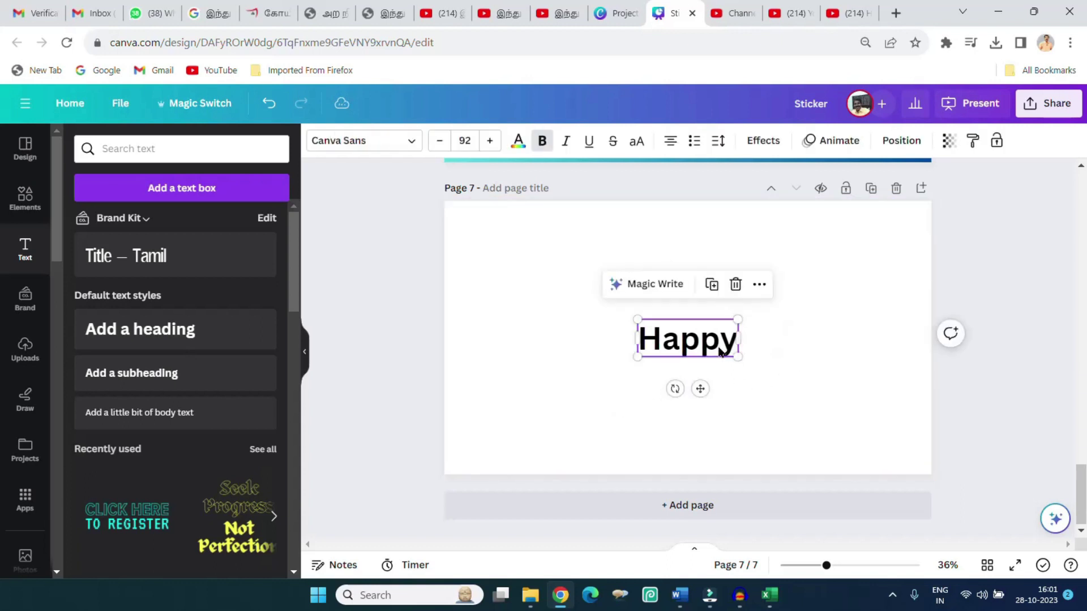
# Set Happy to the Formula font, enlarge it, and centre it on the page.
pyautogui.click(410, 146)
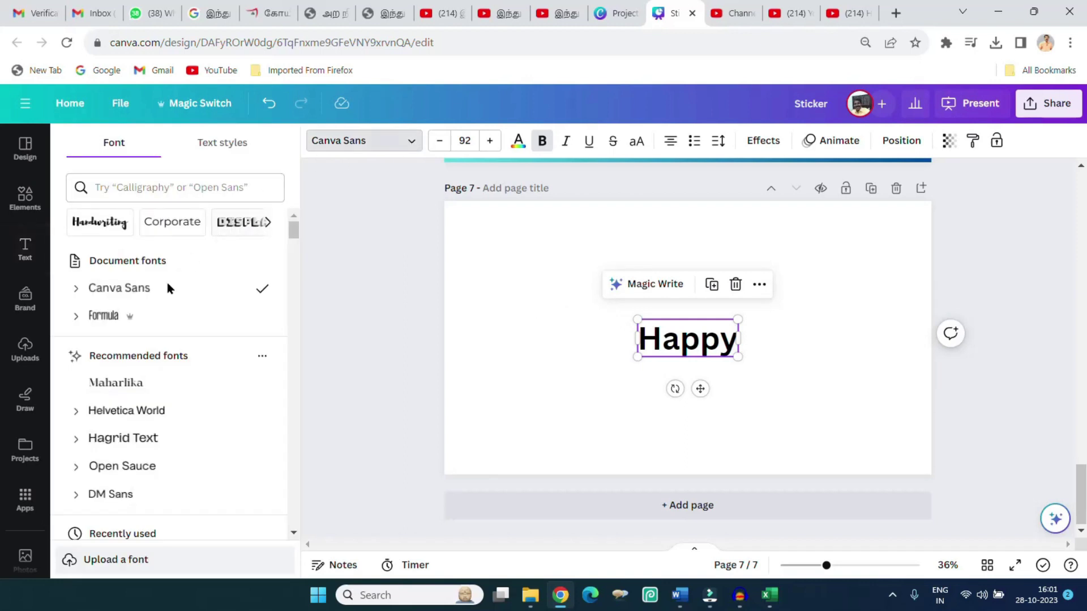
pyautogui.click(107, 318)
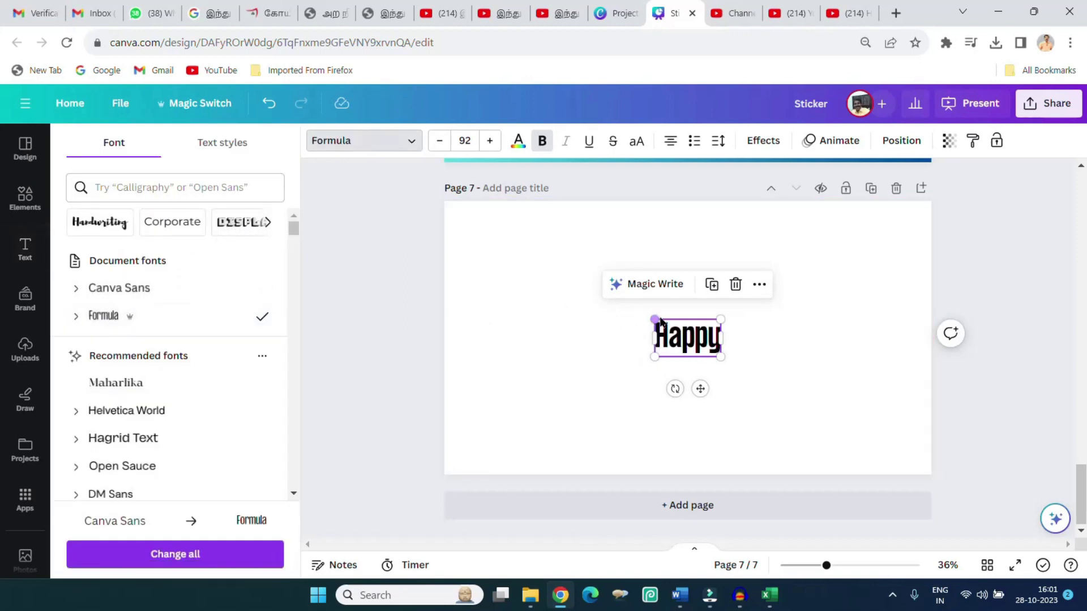
pyautogui.moveTo(655, 319); pyautogui.dragTo(541, 255)
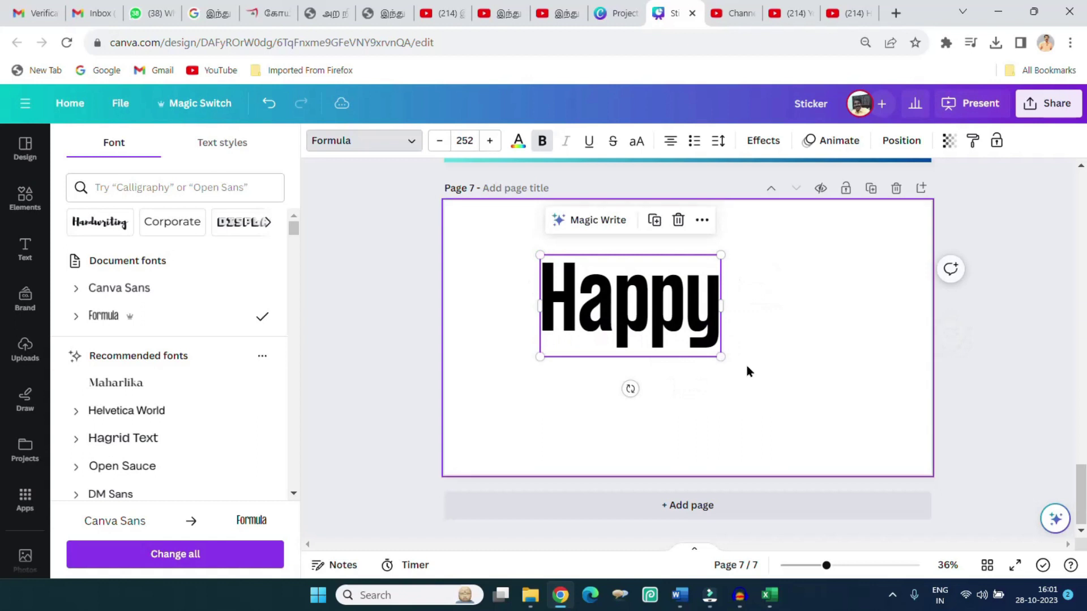
pyautogui.moveTo(721, 358); pyautogui.dragTo(832, 409)
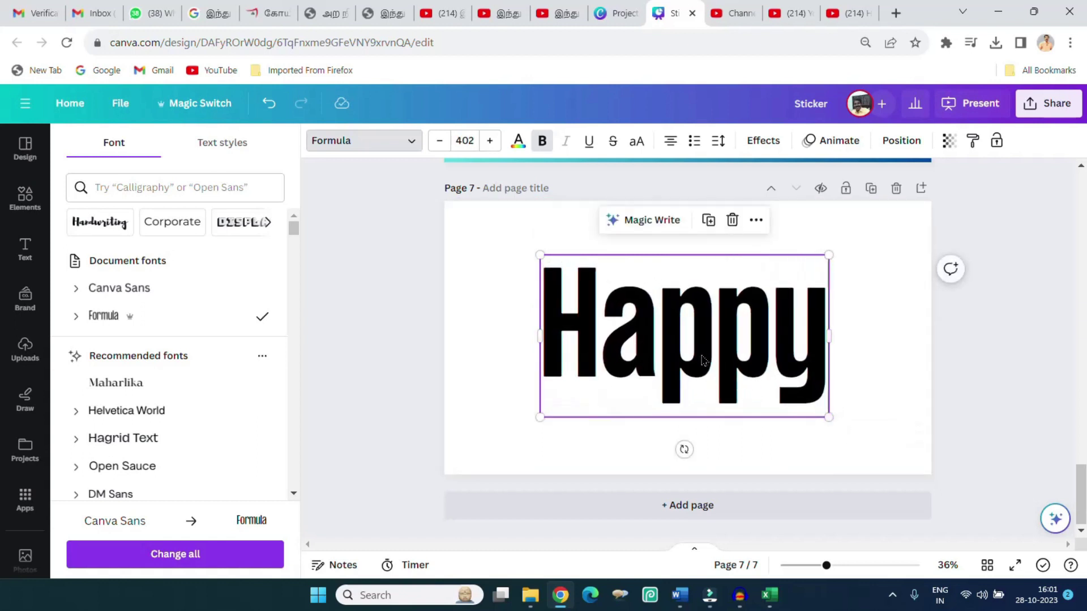
pyautogui.moveTo(702, 360); pyautogui.dragTo(700, 352)
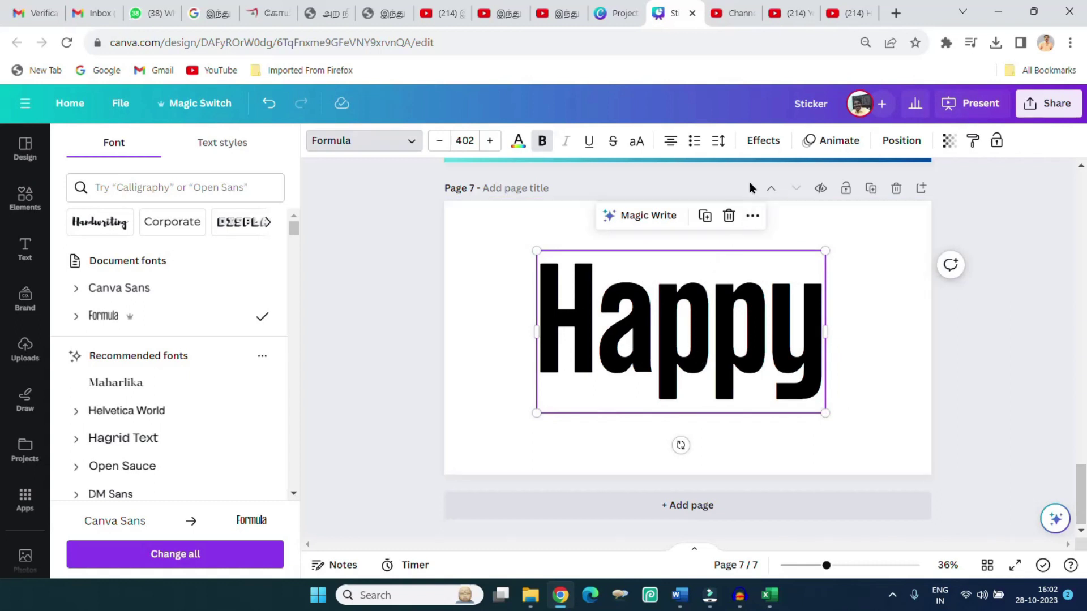
# Give the Happy text a Magenta outline effect.
pyautogui.click(756, 143)
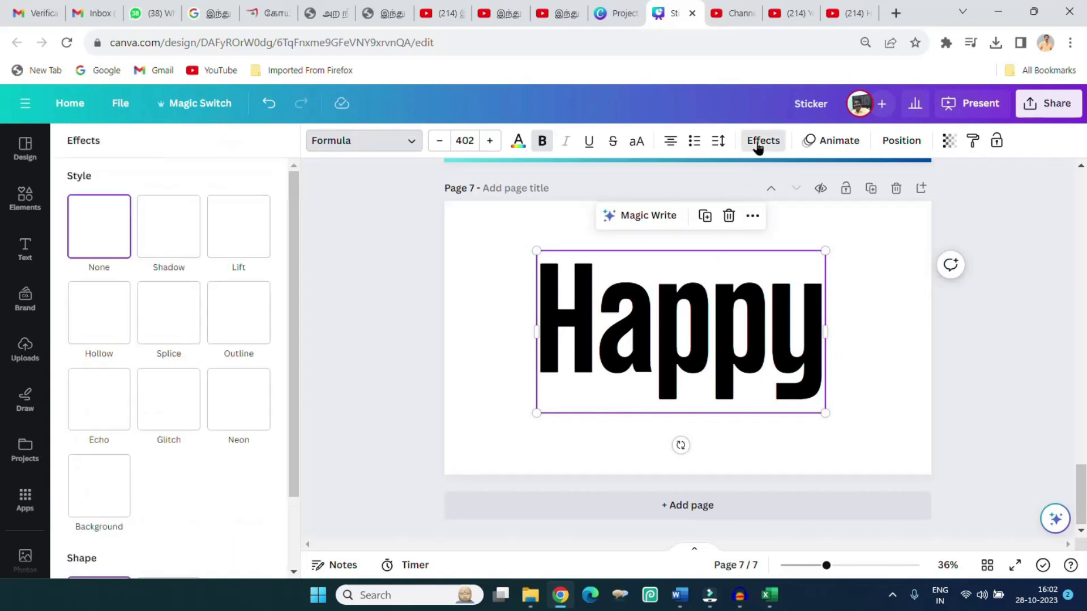
pyautogui.click(247, 319)
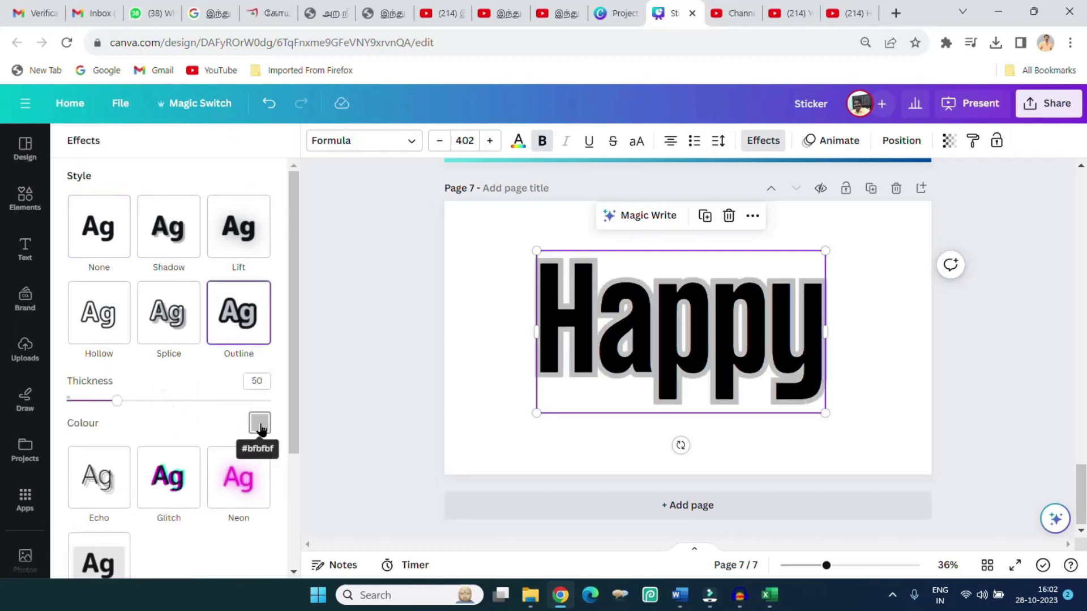
pyautogui.click(258, 426)
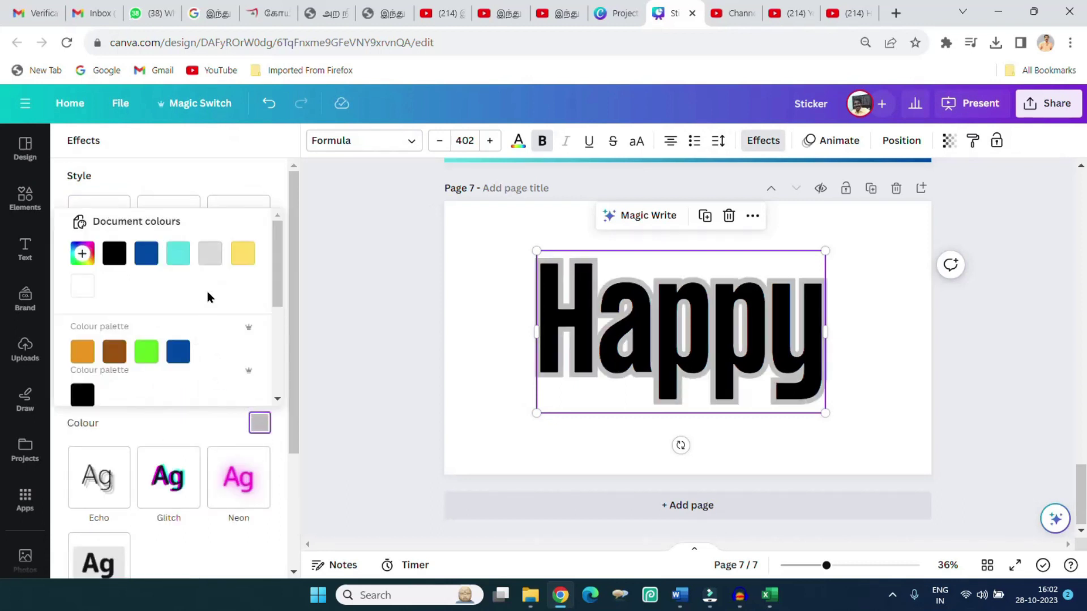
pyautogui.scroll(-5, 208, 292)
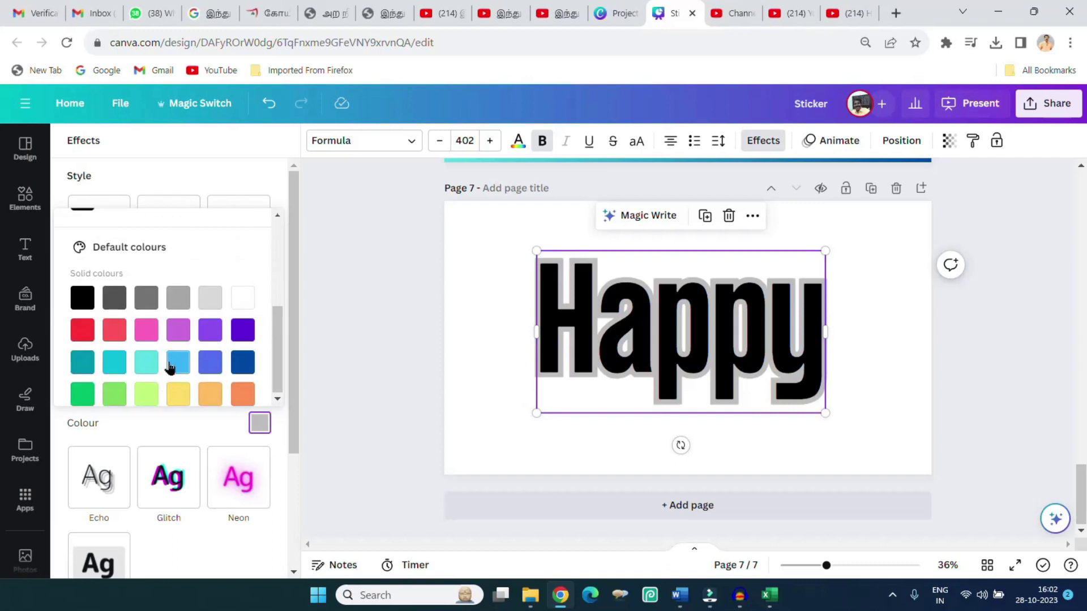
pyautogui.click(179, 337)
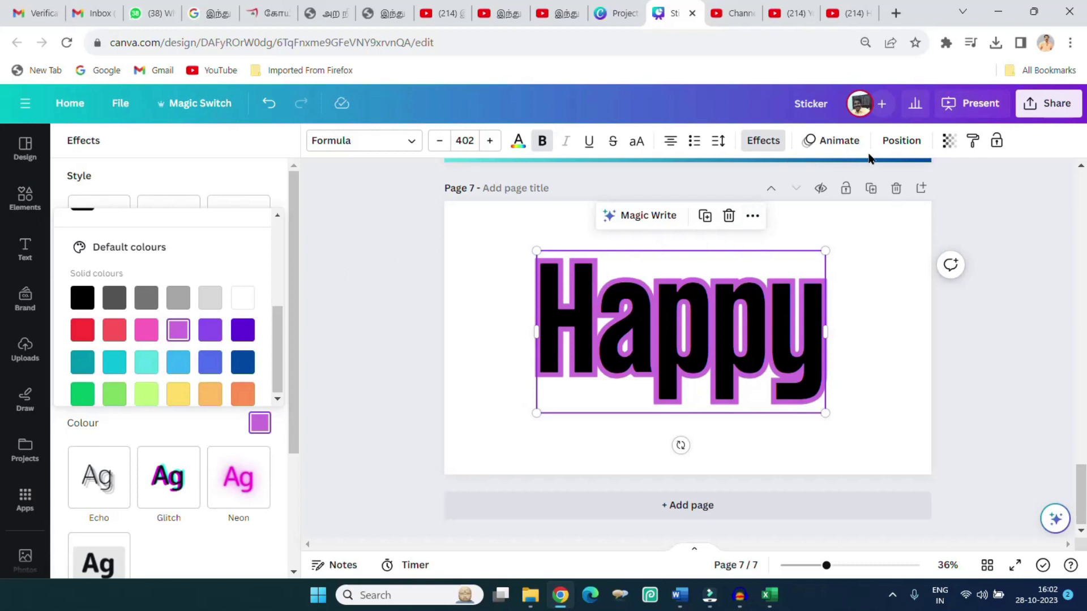
# Widen Happy's letter spacing and thicken its magenta outline.
pyautogui.click(720, 144)
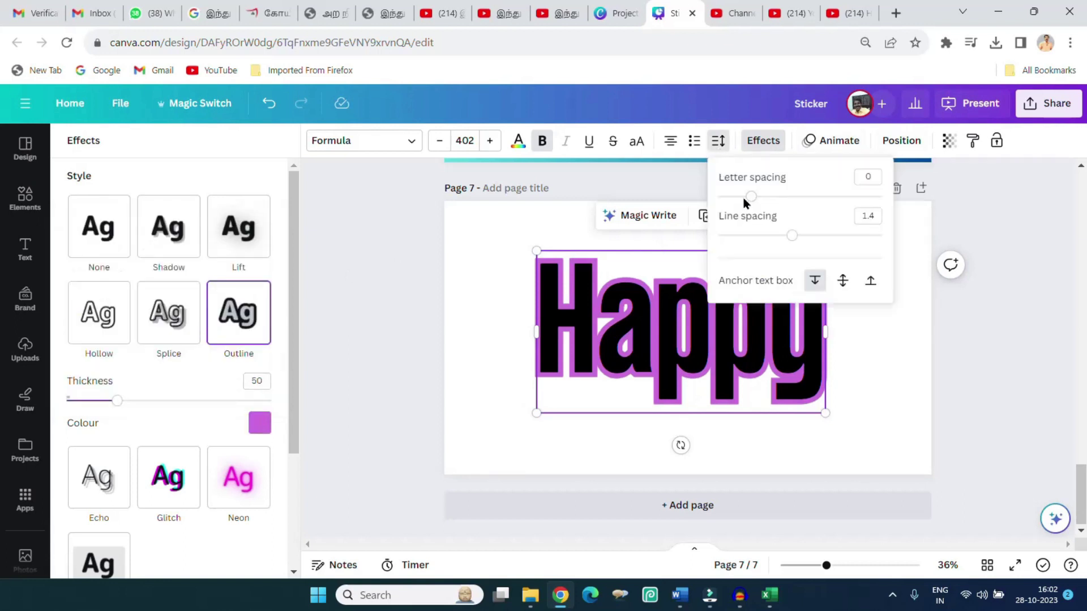
pyautogui.moveTo(750, 198); pyautogui.dragTo(760, 198)
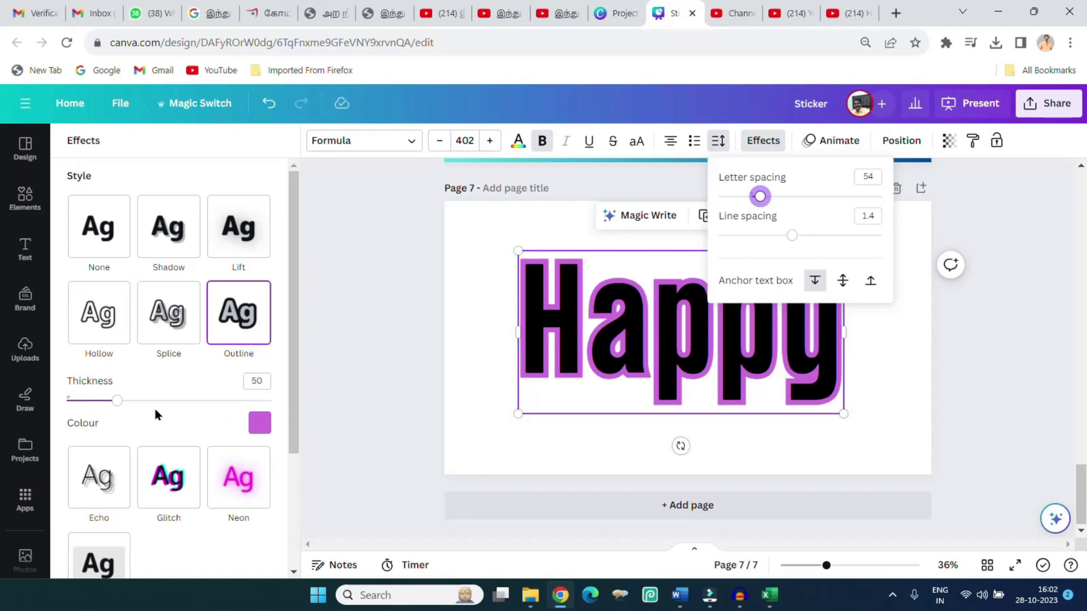
pyautogui.click(118, 403)
pyautogui.moveTo(117, 403); pyautogui.dragTo(168, 409)
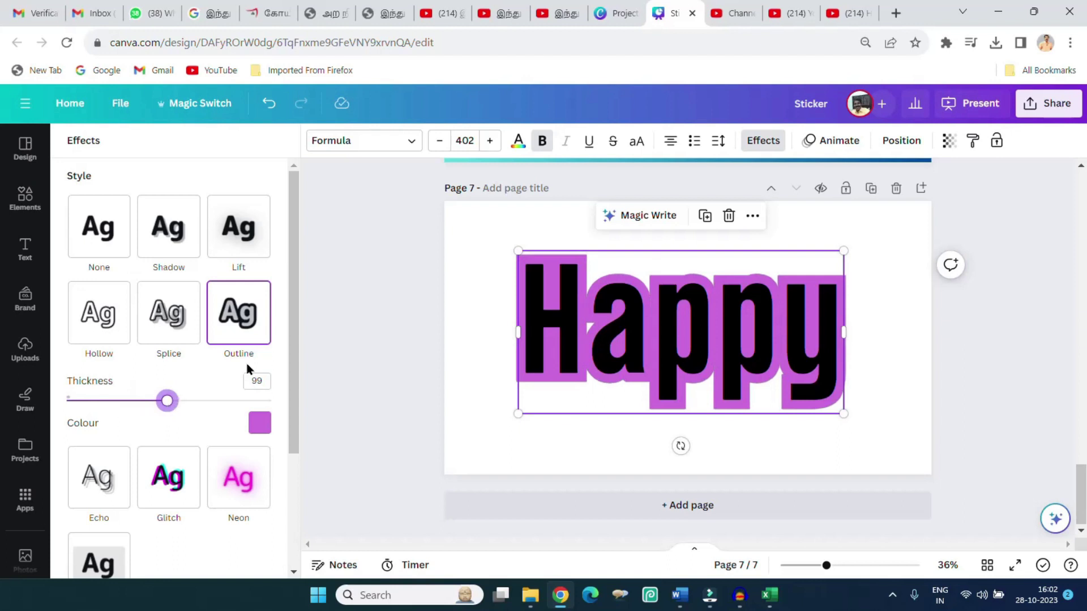
pyautogui.click(476, 329)
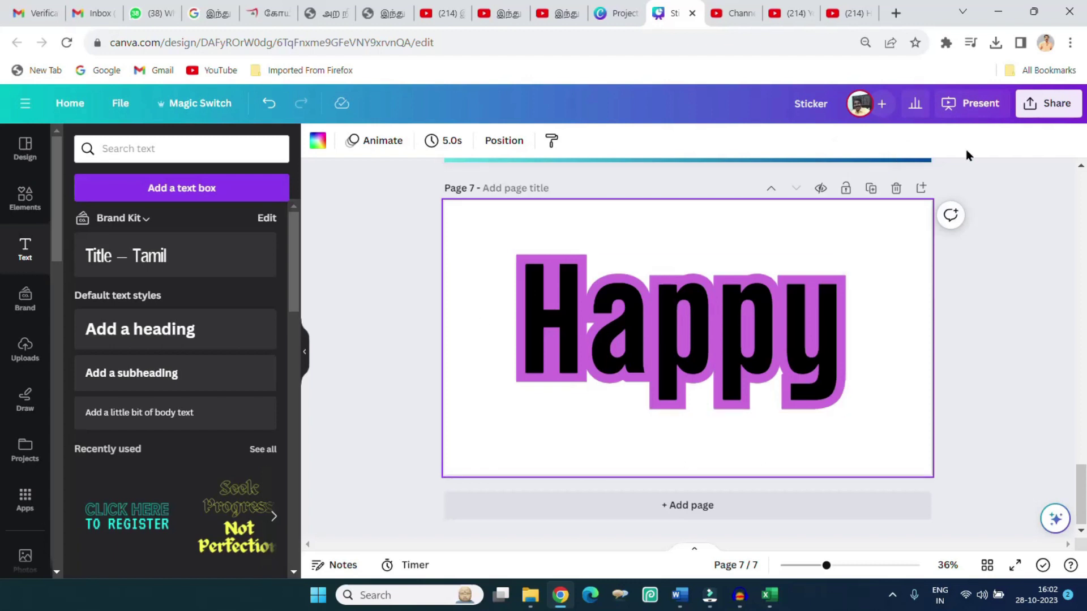
# Set the download file type to PNG.
pyautogui.click(1053, 105)
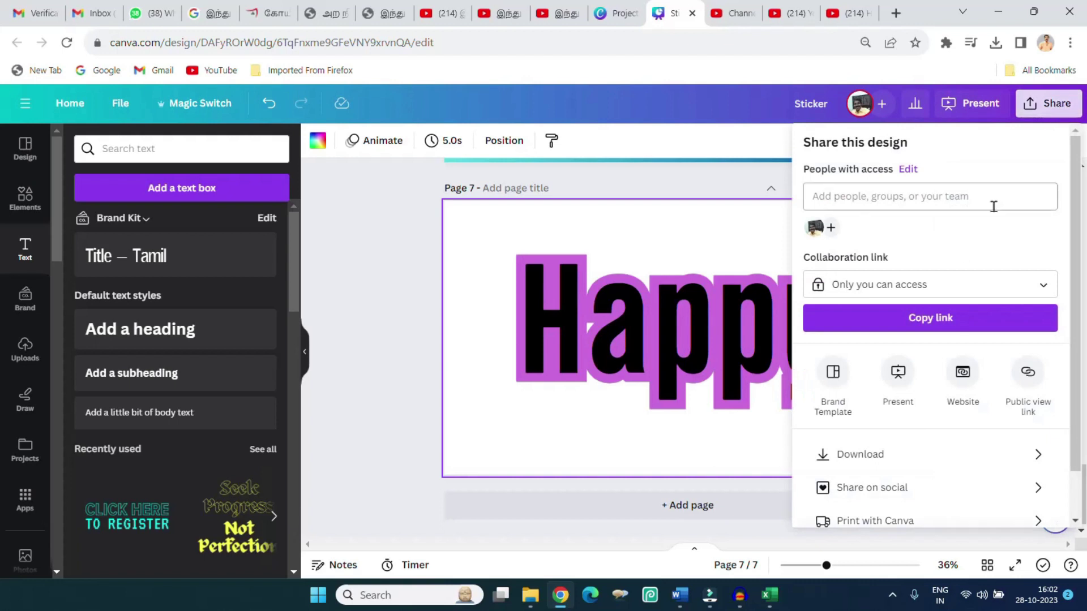
pyautogui.click(868, 457)
pyautogui.click(990, 205)
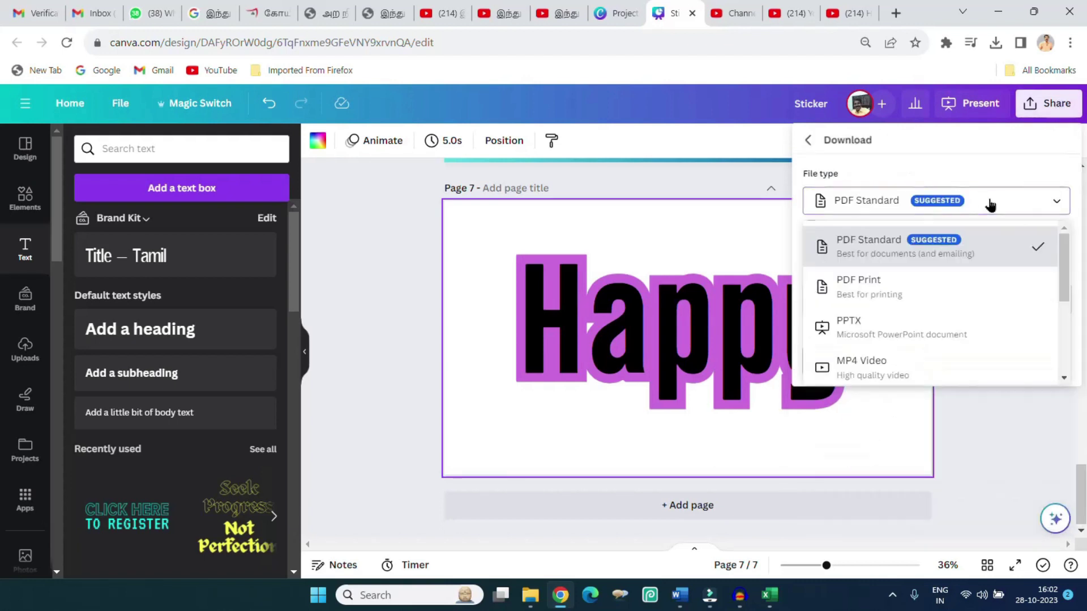
pyautogui.scroll(-3, 913, 310)
pyautogui.click(888, 299)
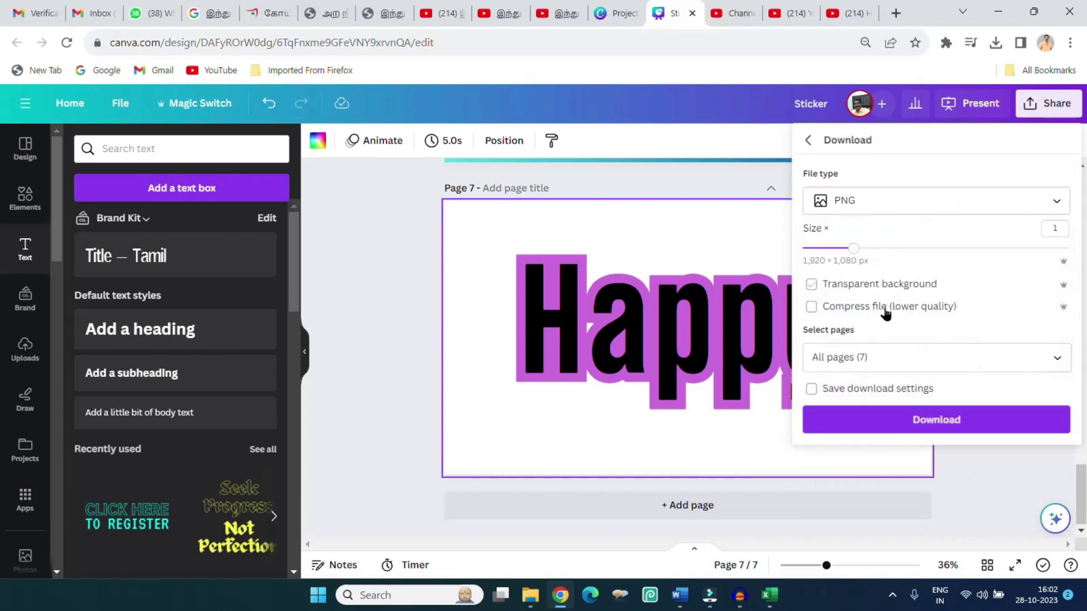
# Limit the download to Page 7 only and download the PNG.
pyautogui.click(1055, 358)
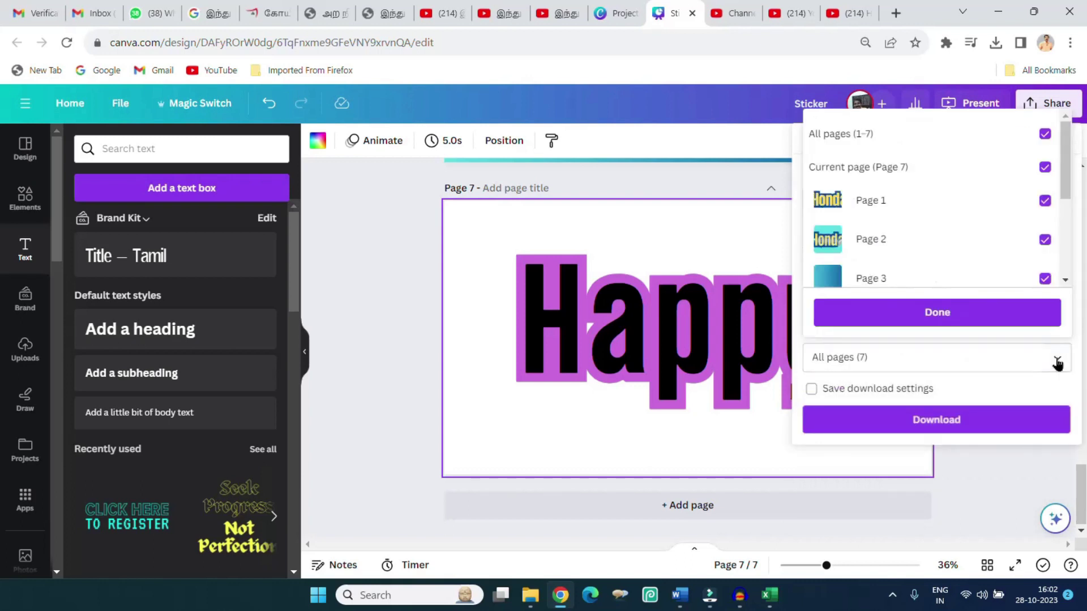
pyautogui.click(1045, 134)
pyautogui.click(1045, 168)
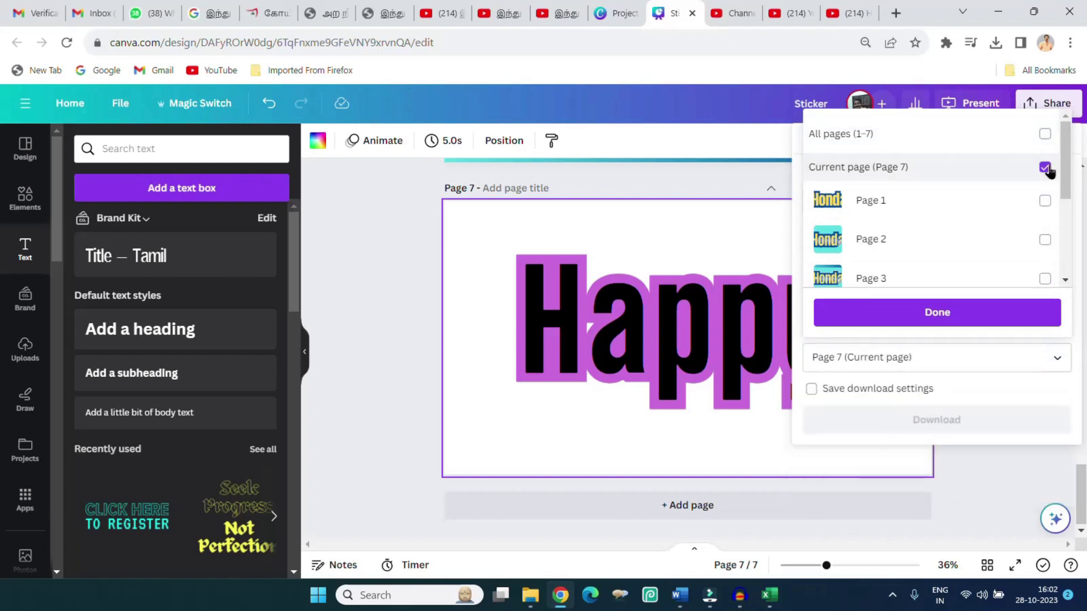
pyautogui.click(961, 313)
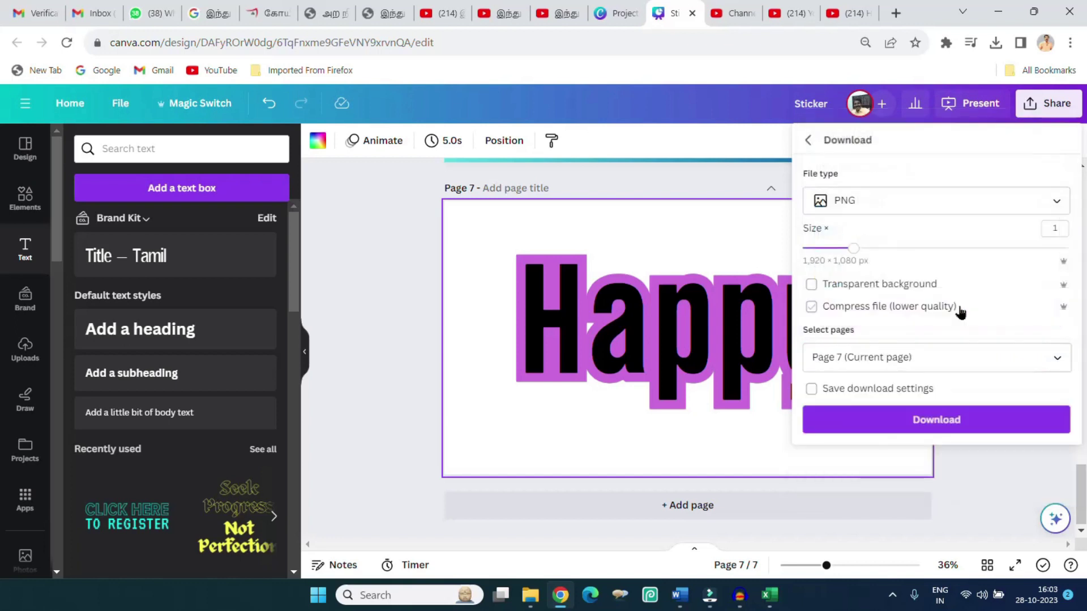
pyautogui.click(943, 425)
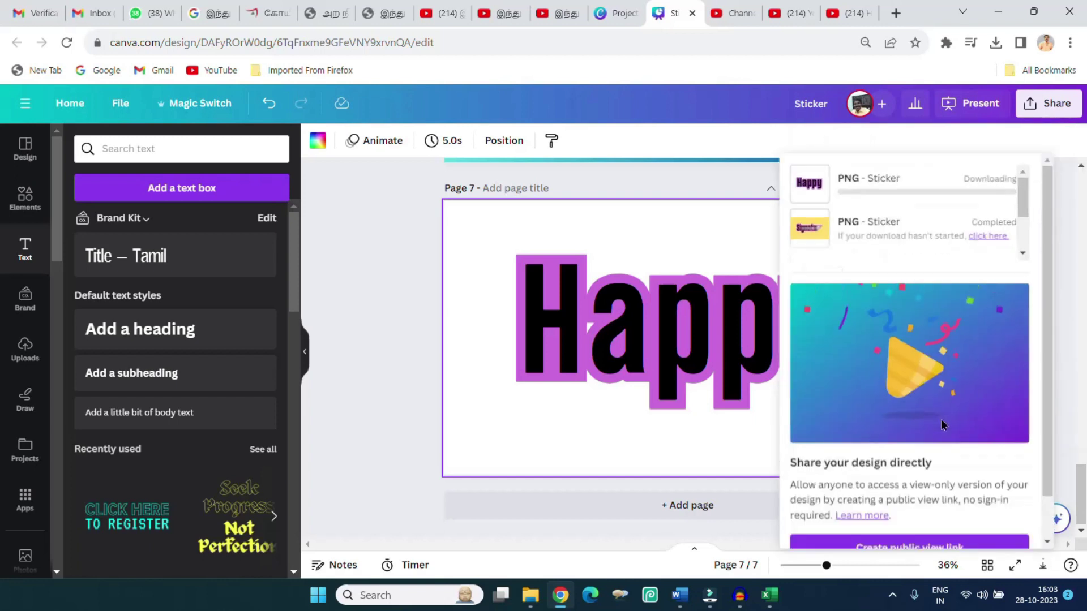
pyautogui.click(407, 407)
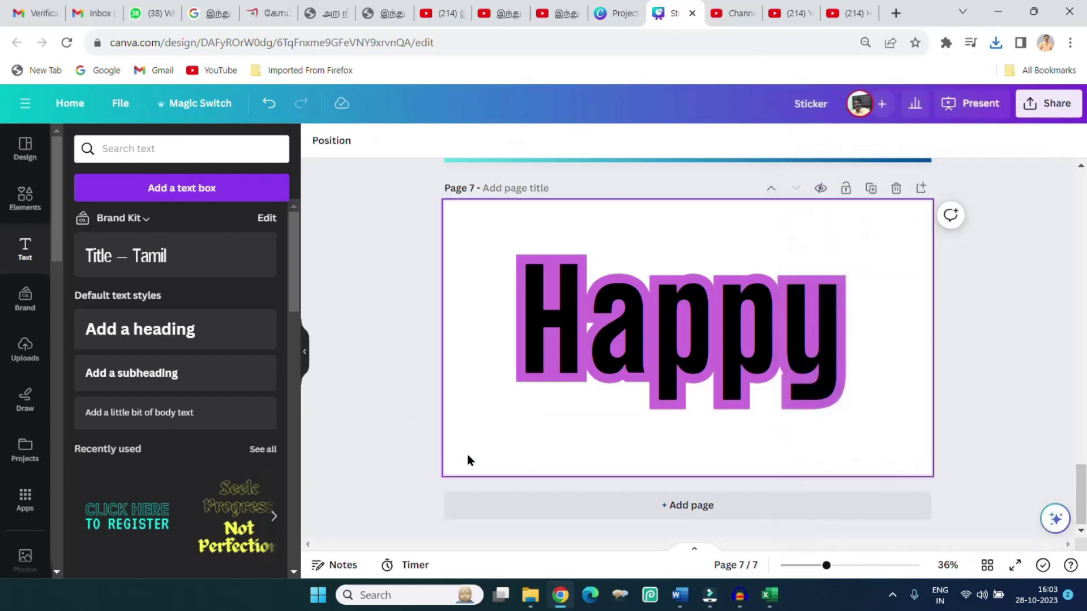
# Add an eighth page with a yellow background and show Chrome's recent downloads.
pyautogui.click(690, 506)
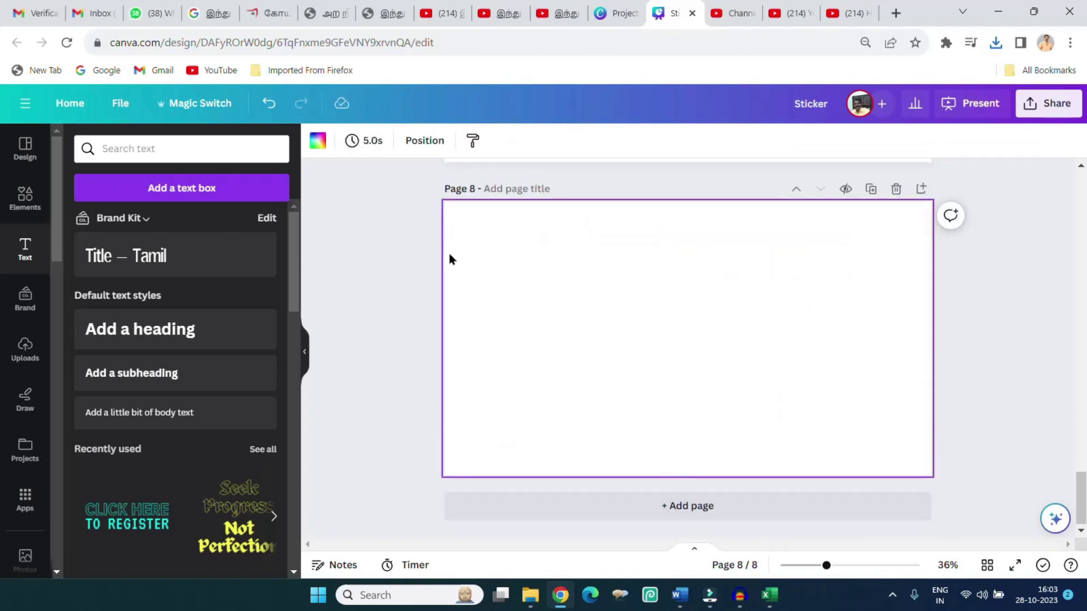
pyautogui.click(317, 141)
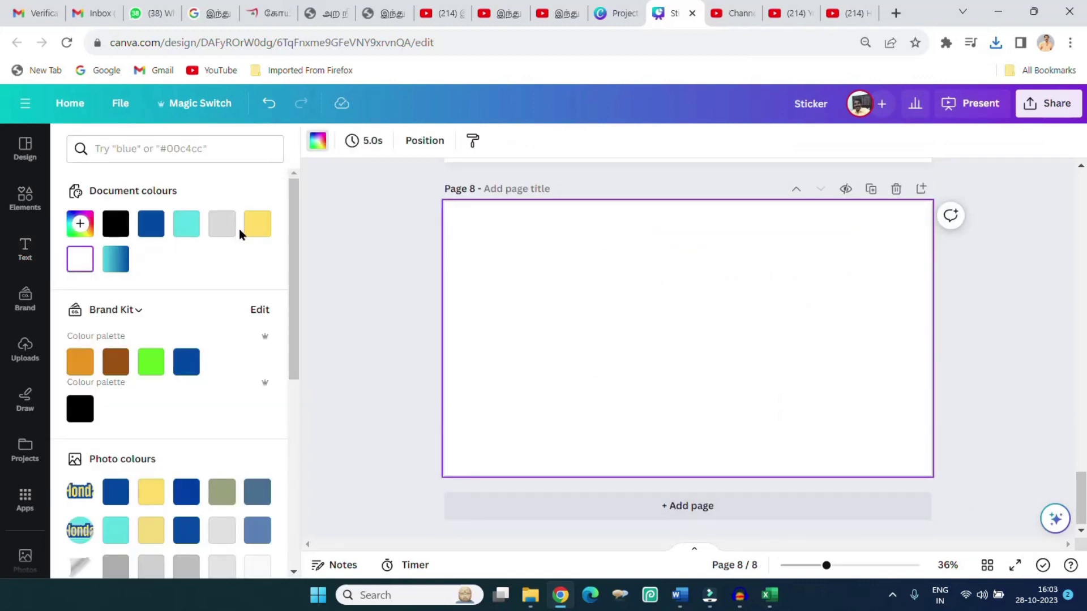
pyautogui.click(259, 230)
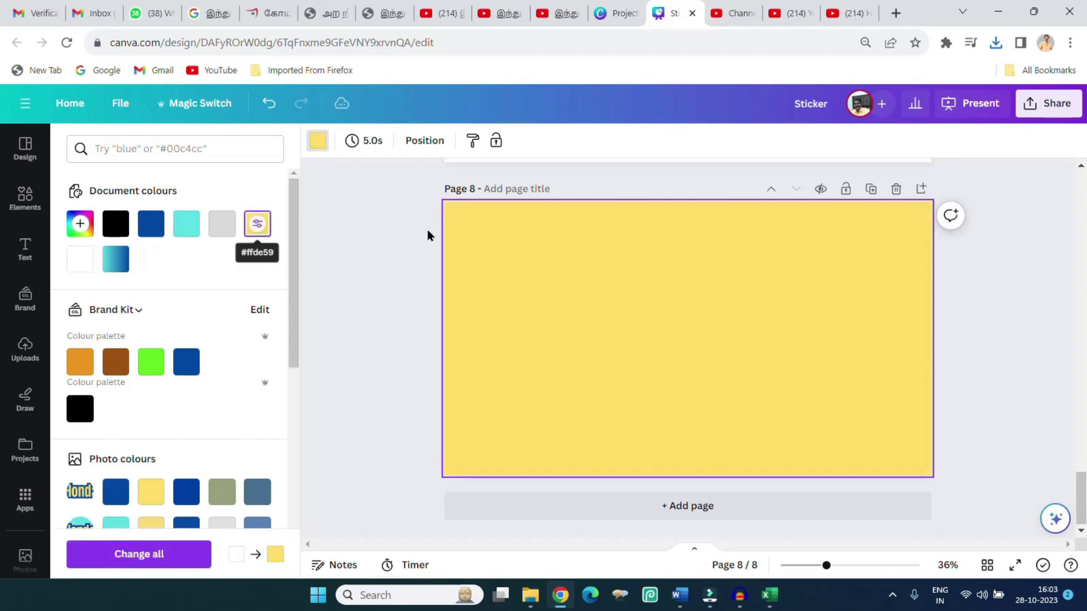
pyautogui.click(998, 47)
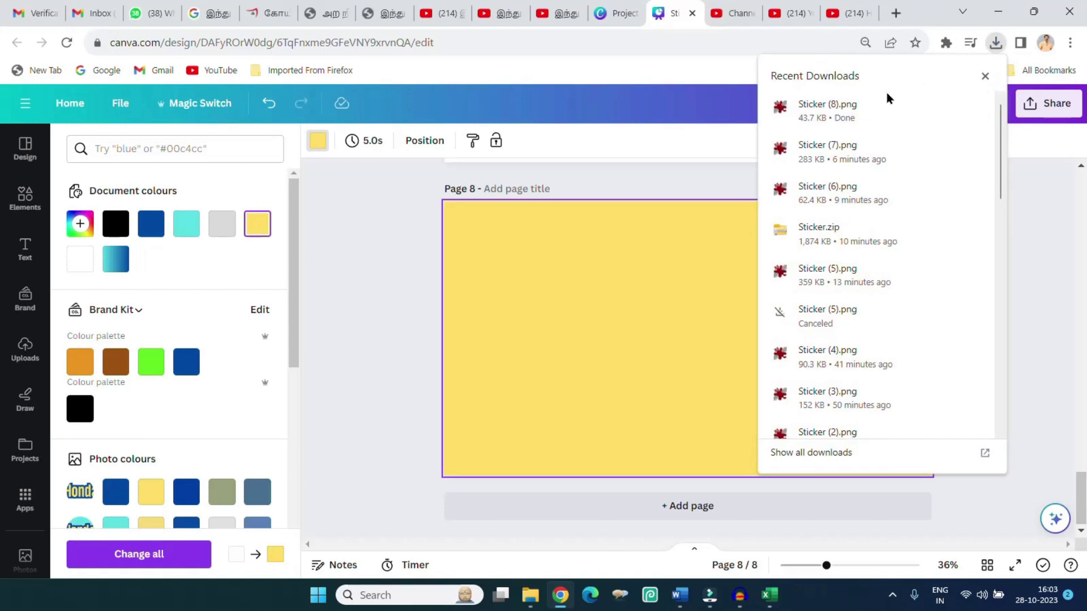
# Drop Sticker (8).png onto page 8 and crop its bottom, top, right and left margins.
pyautogui.moveTo(841, 113); pyautogui.dragTo(685, 332)
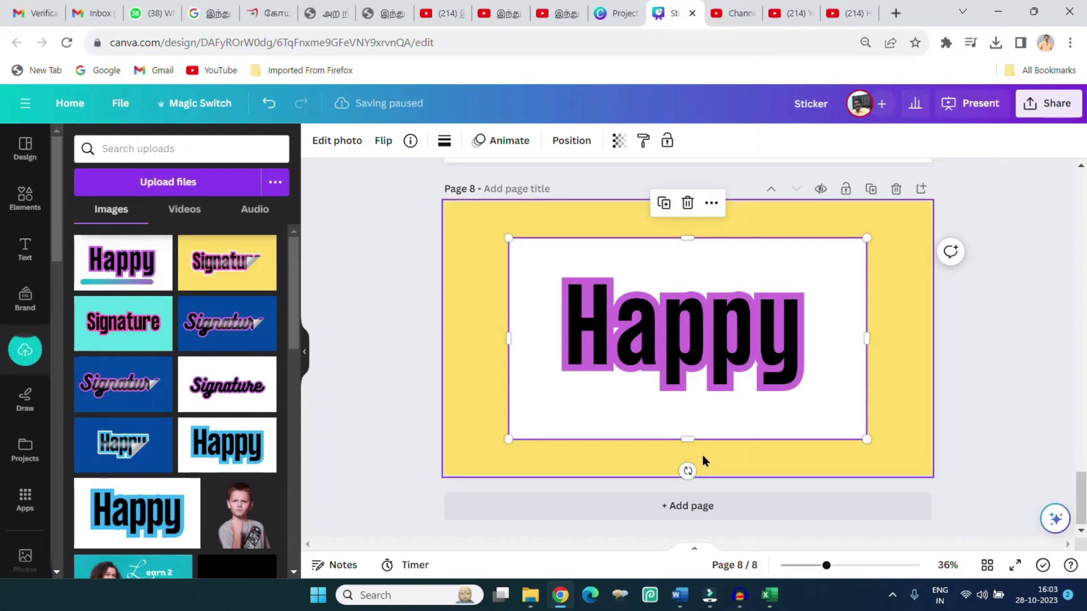
pyautogui.moveTo(686, 439); pyautogui.dragTo(687, 412)
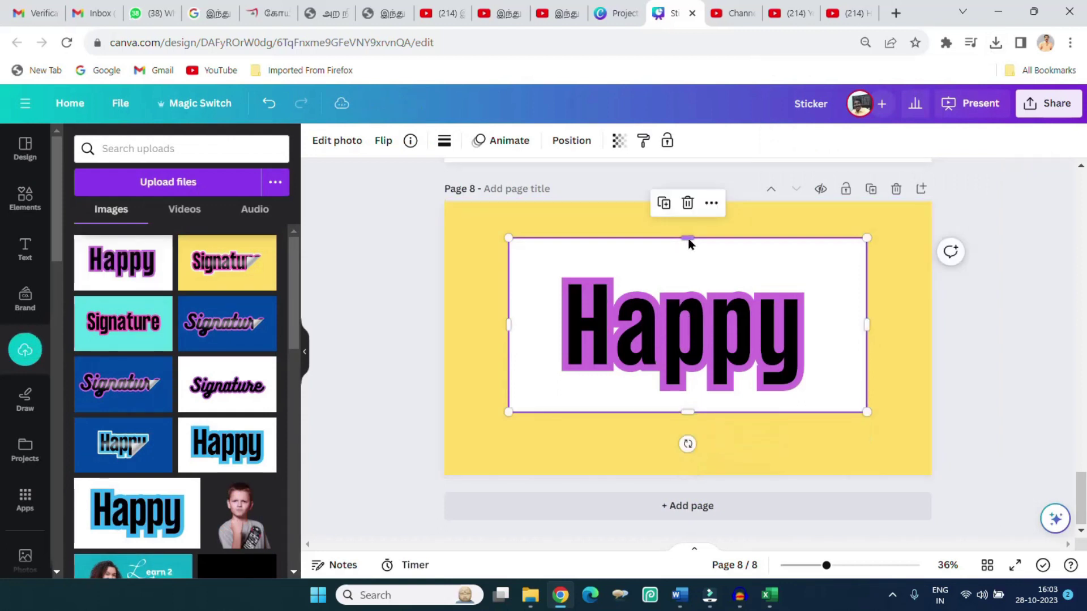
pyautogui.moveTo(686, 239); pyautogui.dragTo(688, 261)
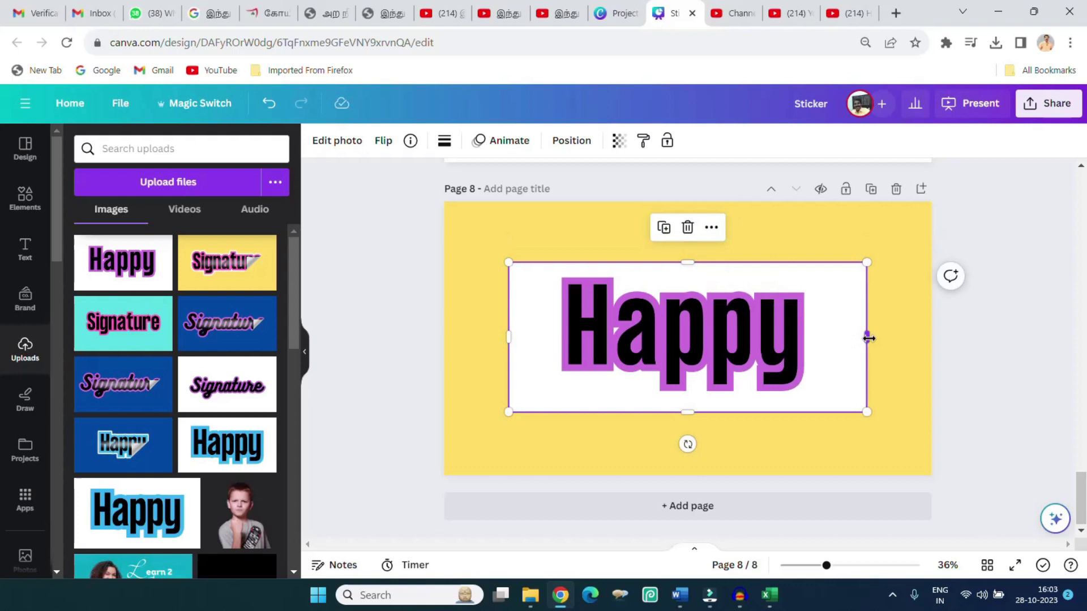
pyautogui.moveTo(868, 337); pyautogui.dragTo(822, 338)
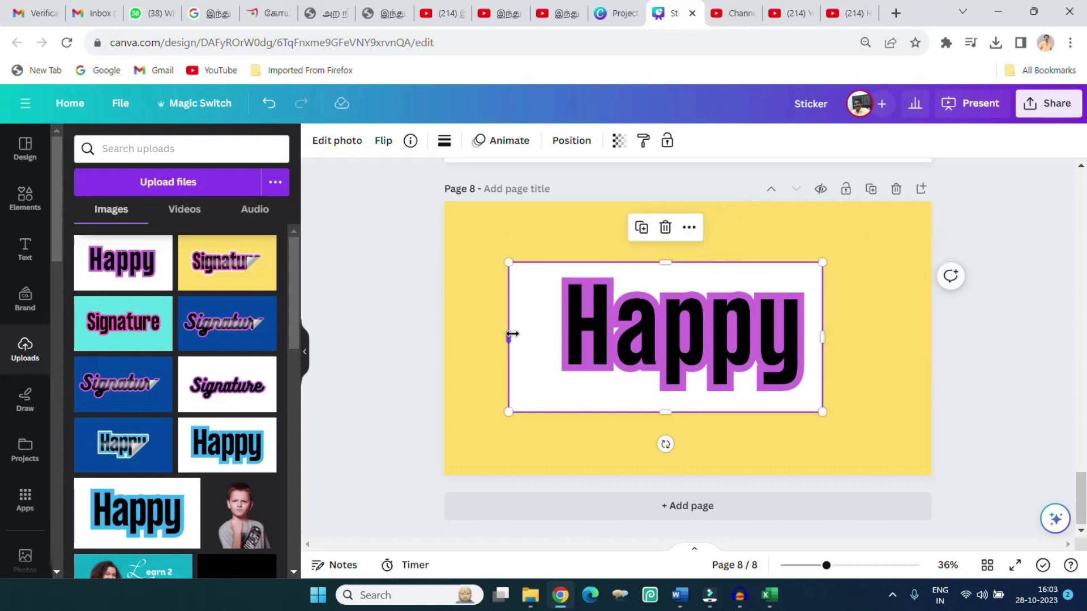
pyautogui.moveTo(512, 335); pyautogui.dragTo(532, 335)
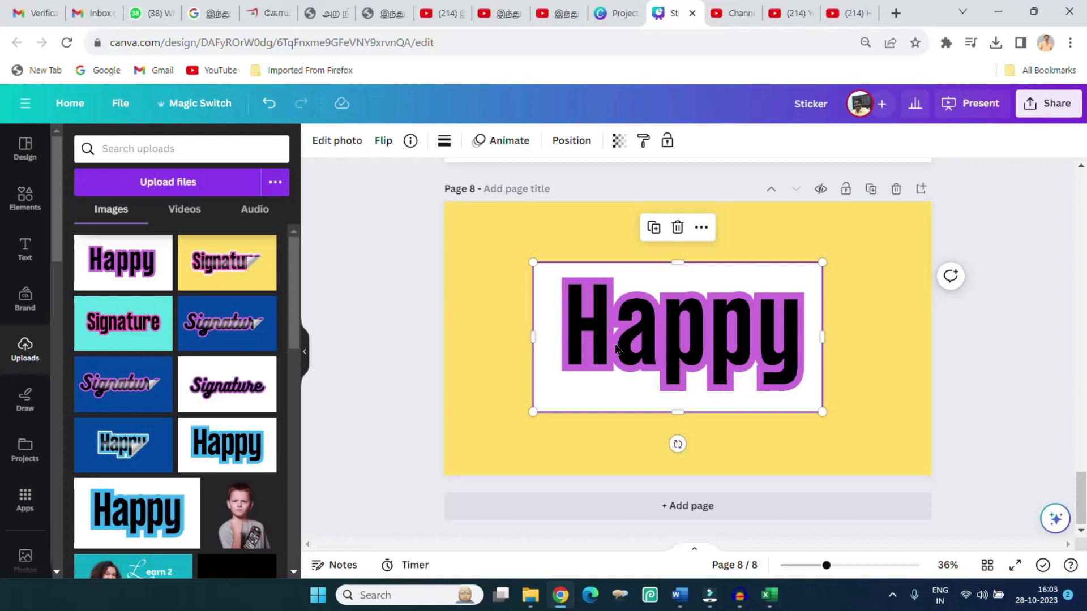
# Run BG Remover on the Happy sticker image from Edit photo.
pyautogui.click(339, 140)
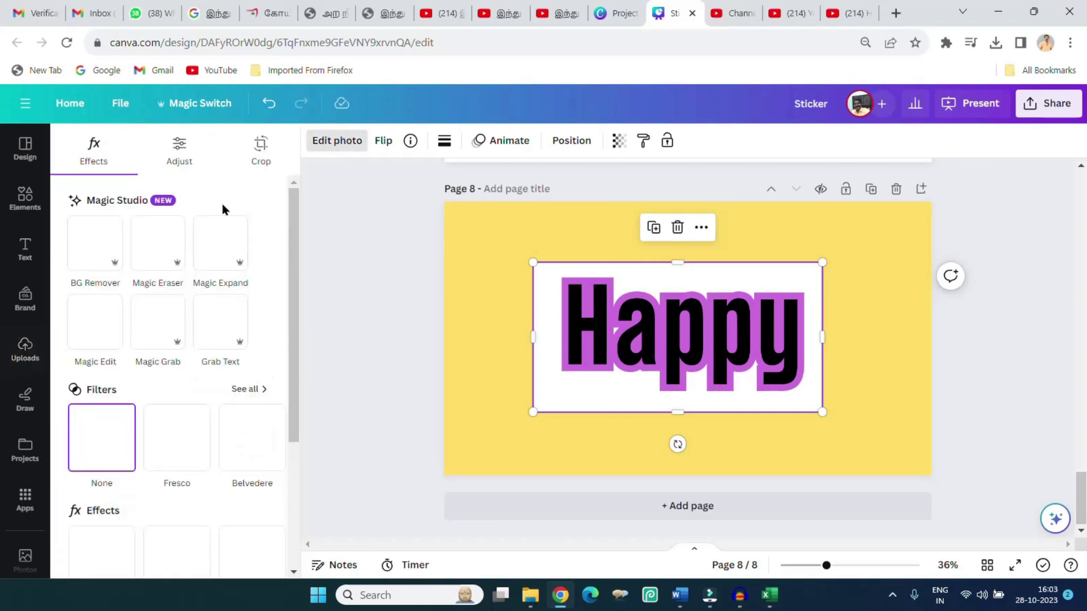
pyautogui.click(99, 245)
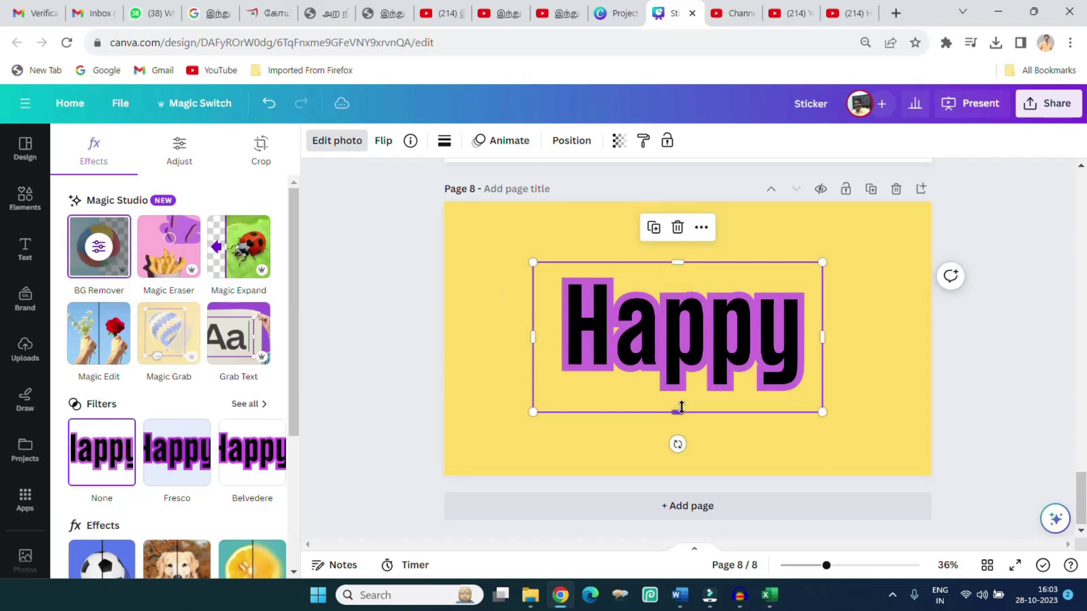
# Pull the sticker's four edges inward, then enlarge it from opposite corners and shift it right.
pyautogui.moveTo(677, 414); pyautogui.dragTo(682, 401)
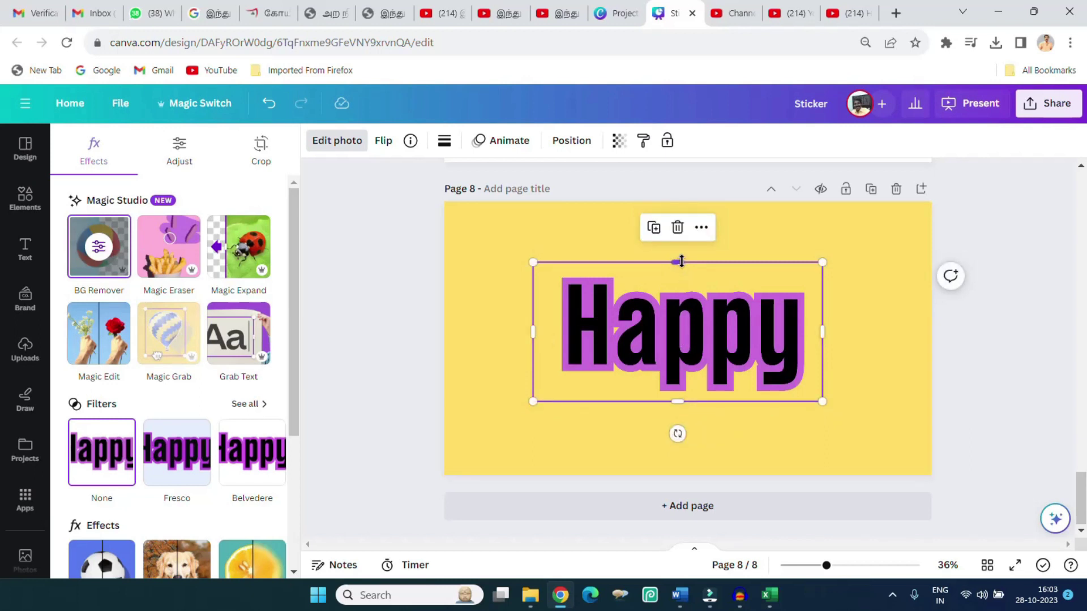
pyautogui.moveTo(679, 264); pyautogui.dragTo(679, 266)
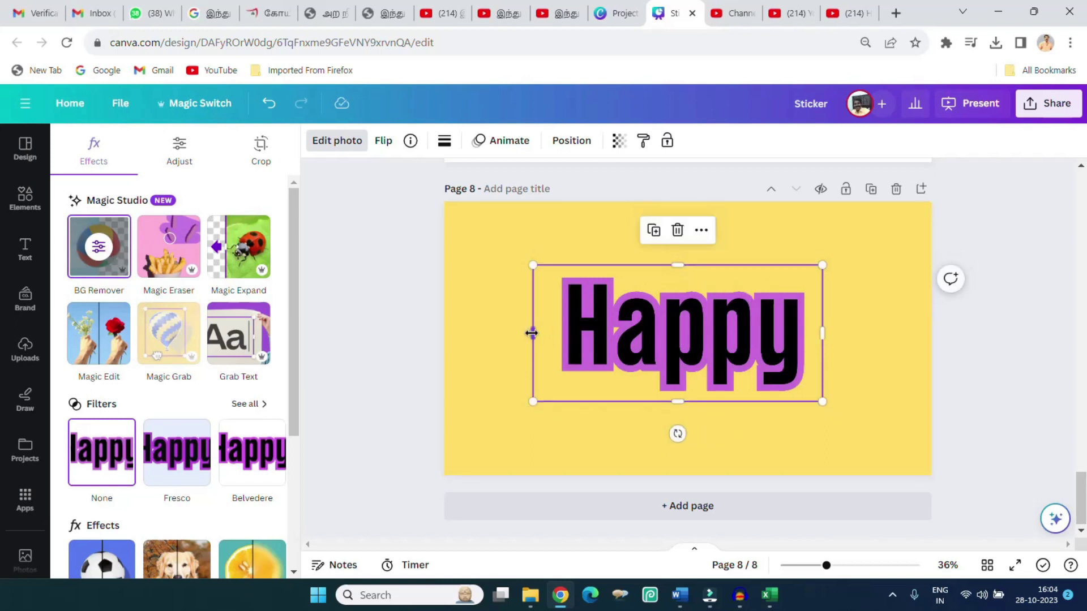
pyautogui.moveTo(532, 333); pyautogui.dragTo(552, 332)
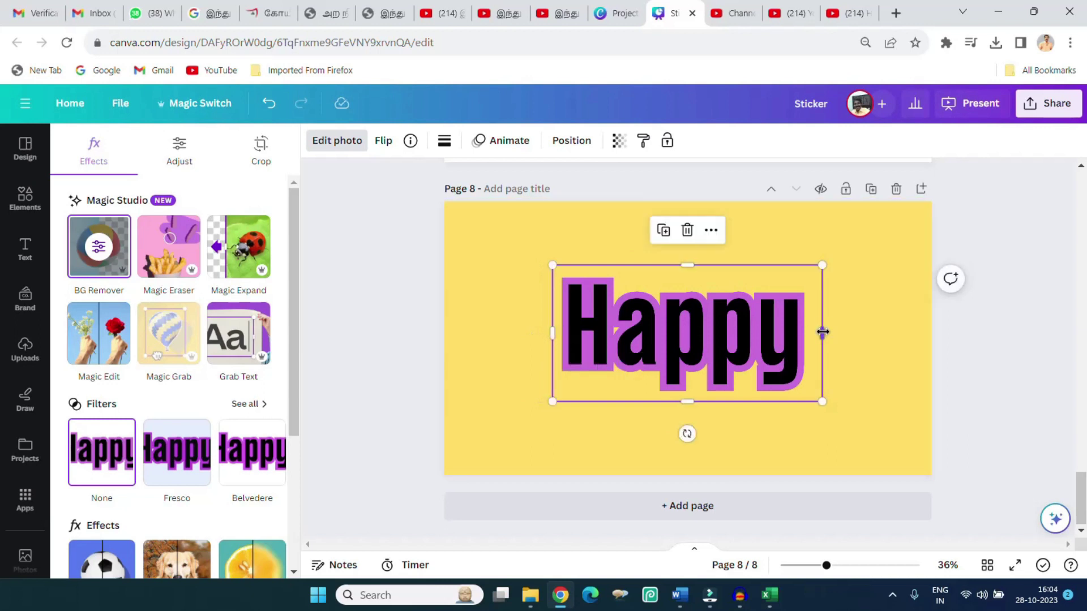
pyautogui.moveTo(822, 334); pyautogui.dragTo(814, 333)
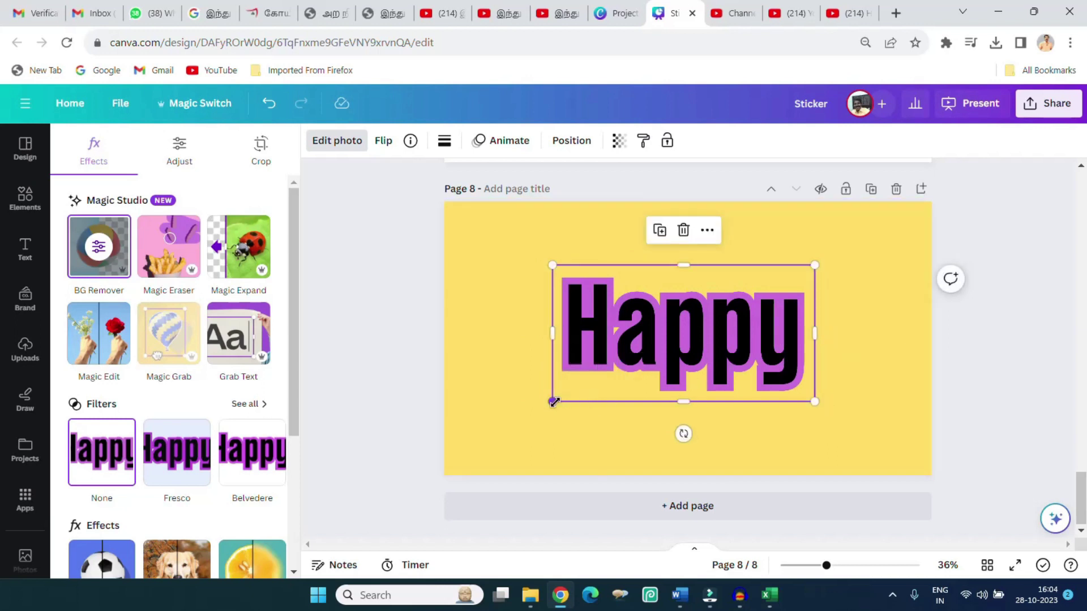
pyautogui.moveTo(553, 402); pyautogui.dragTo(491, 434)
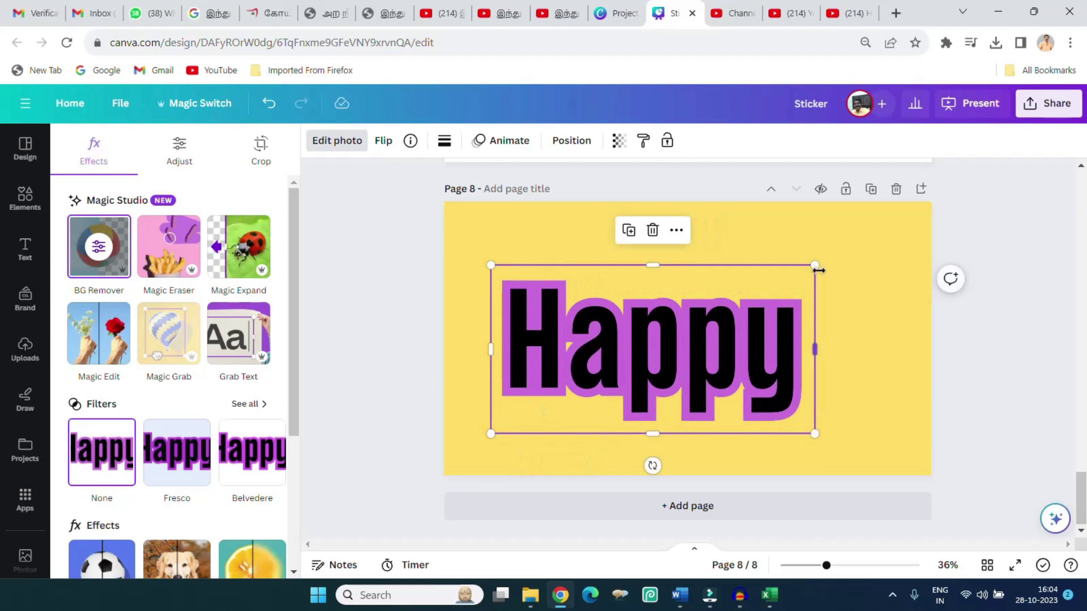
pyautogui.moveTo(816, 267); pyautogui.dragTo(881, 231)
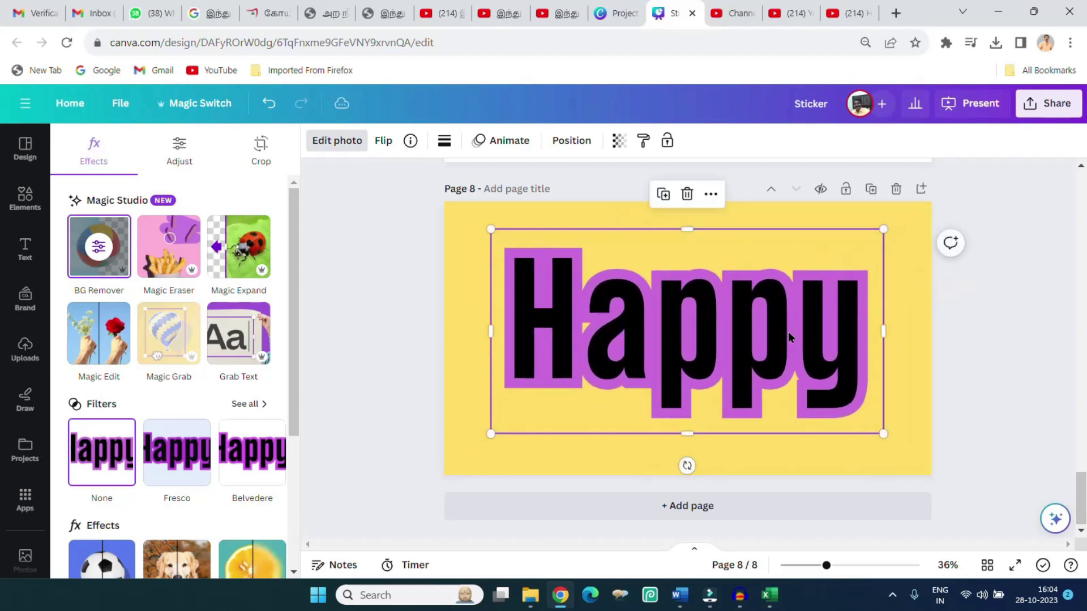
pyautogui.moveTo(788, 340); pyautogui.dragTo(794, 331)
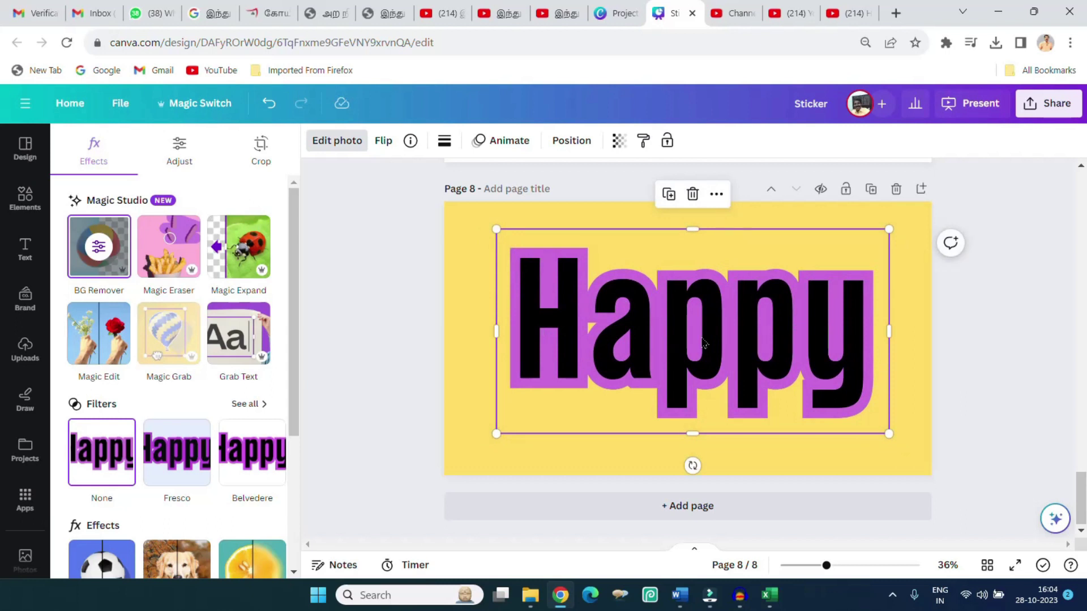
# Apply an Outline shadow to the Happy sticker in white (#FFFFFF).
pyautogui.click(338, 141)
pyautogui.click(338, 142)
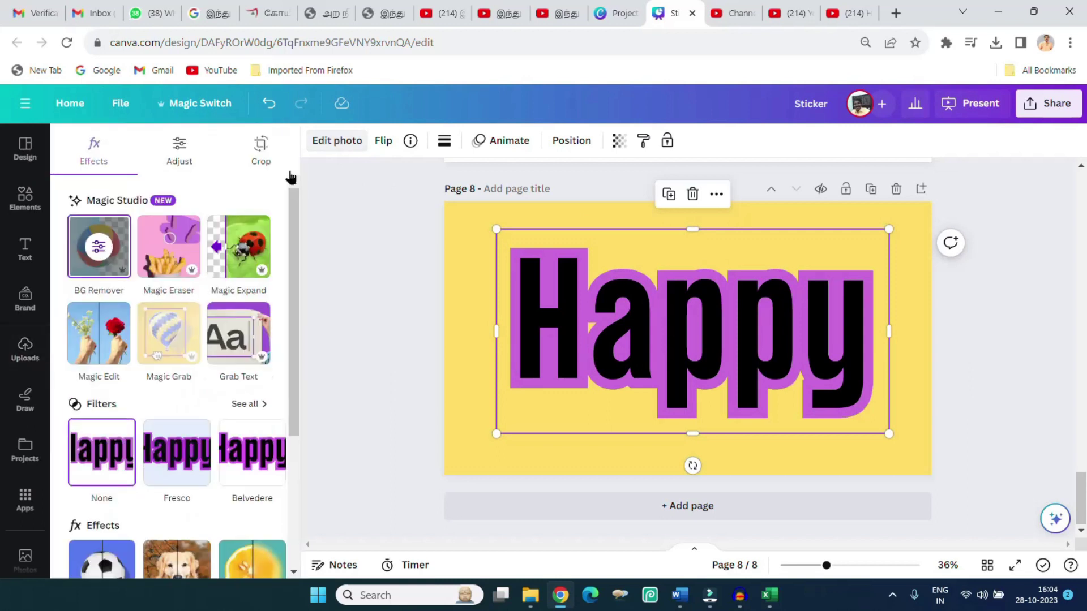
pyautogui.scroll(-2, 182, 325)
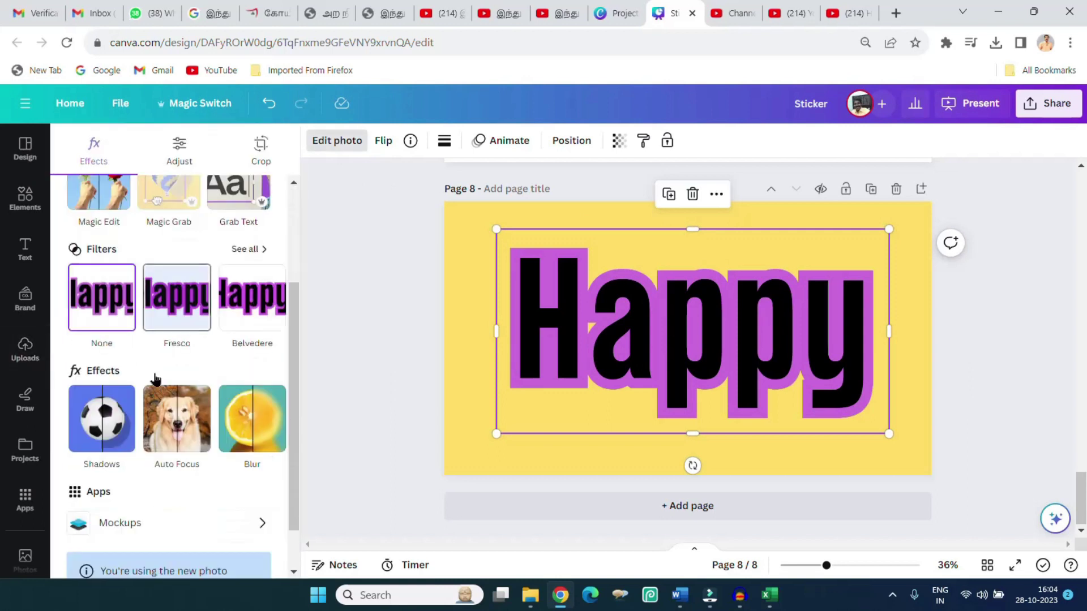
pyautogui.click(113, 430)
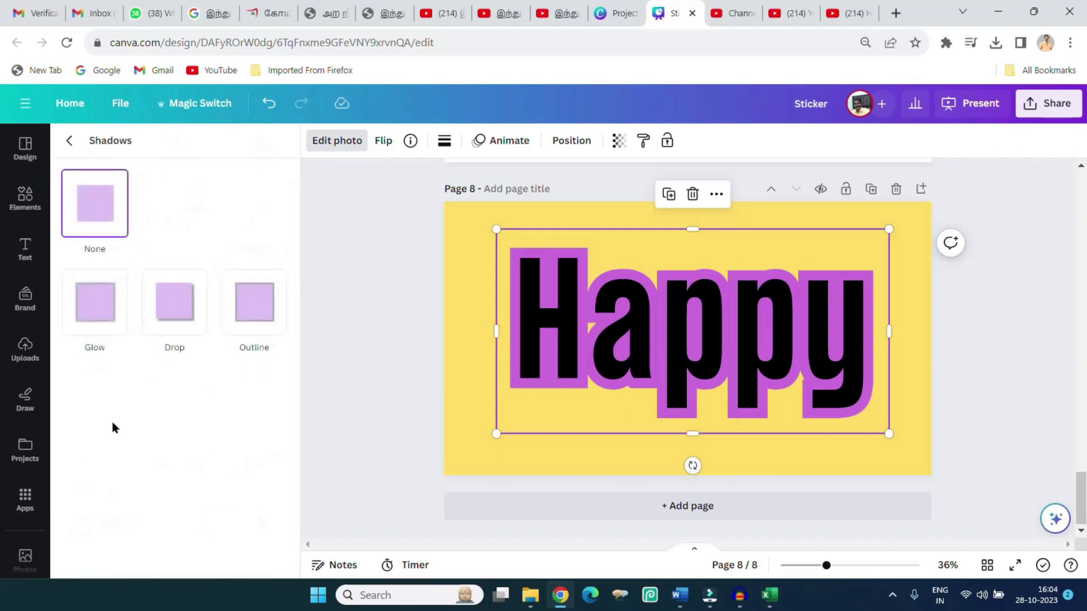
pyautogui.click(255, 304)
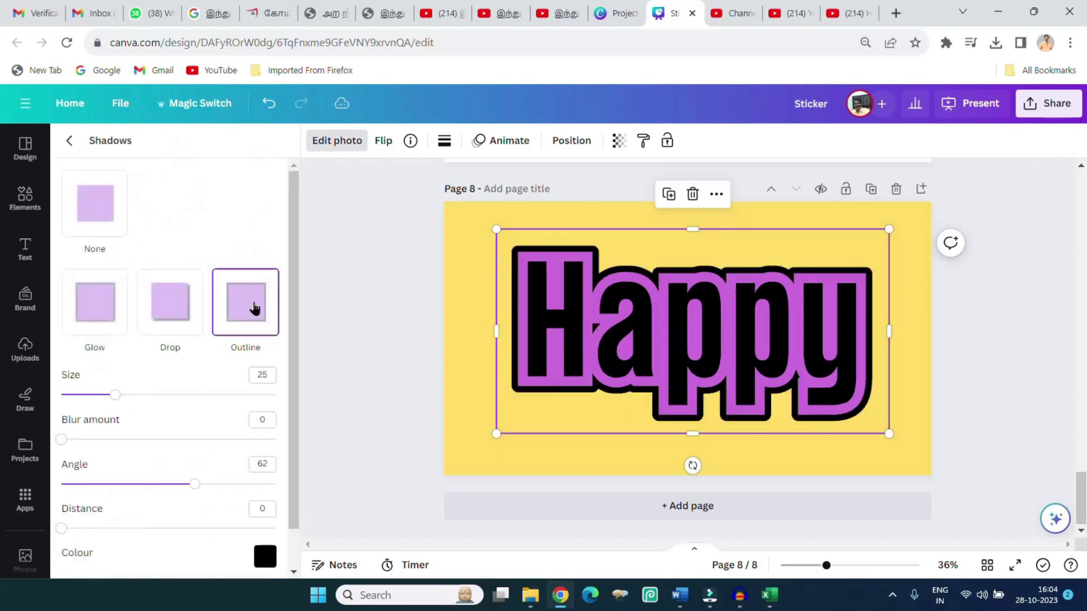
pyautogui.scroll(-1, 228, 408)
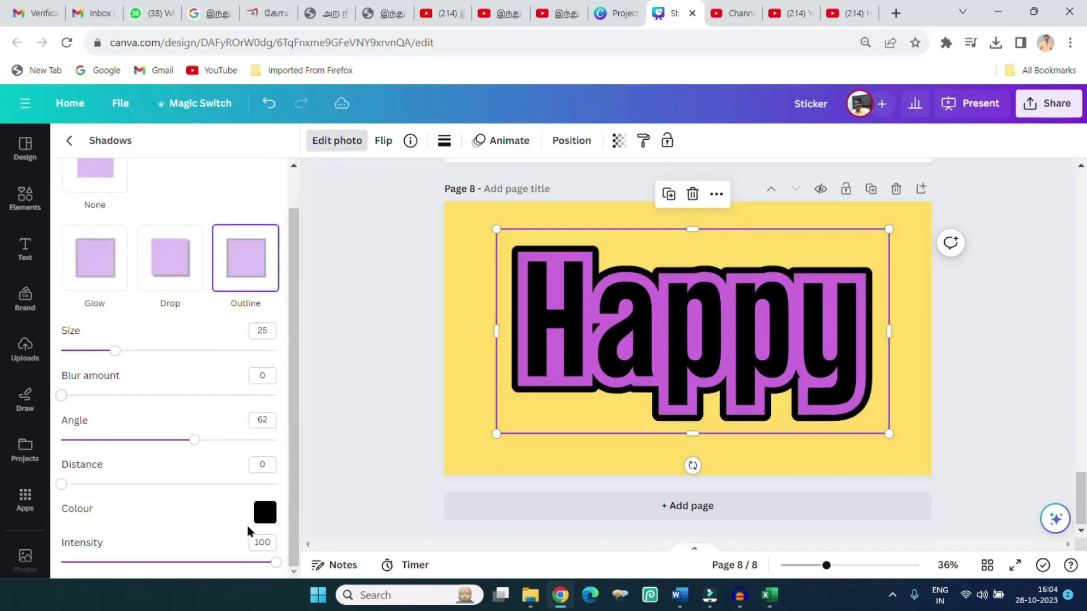
pyautogui.click(264, 513)
pyautogui.moveTo(269, 439); pyautogui.dragTo(267, 358)
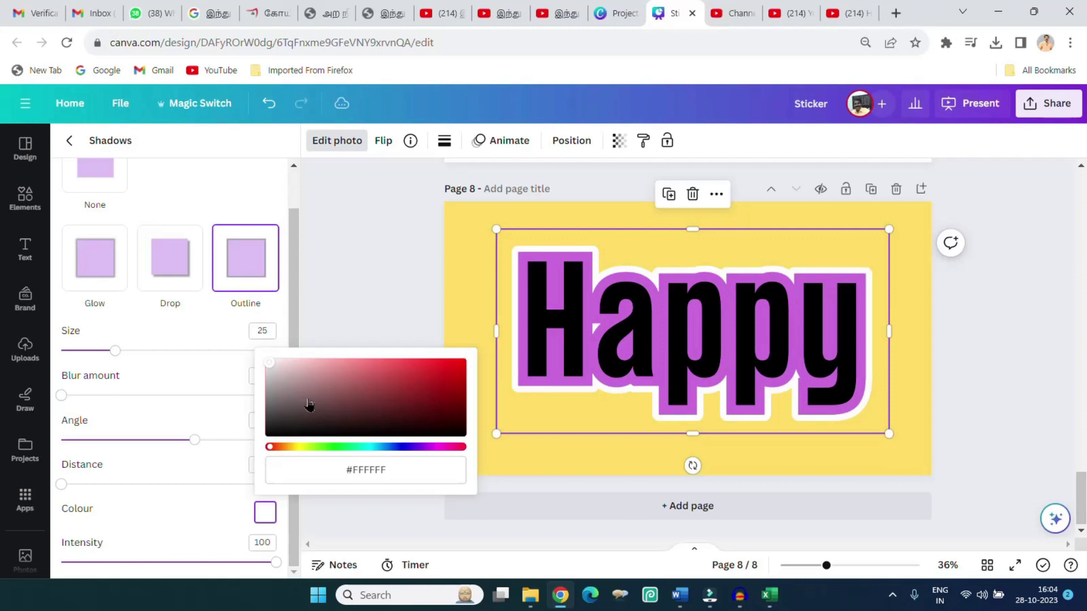
pyautogui.click(359, 325)
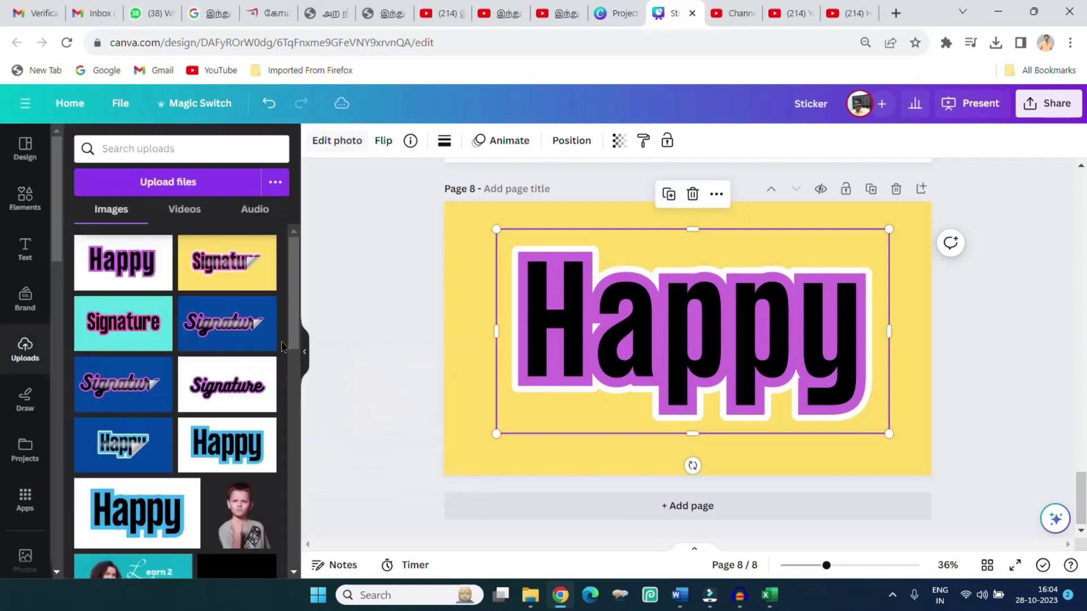
# Soften the sticker's white outline by increasing its blur.
pyautogui.click(356, 143)
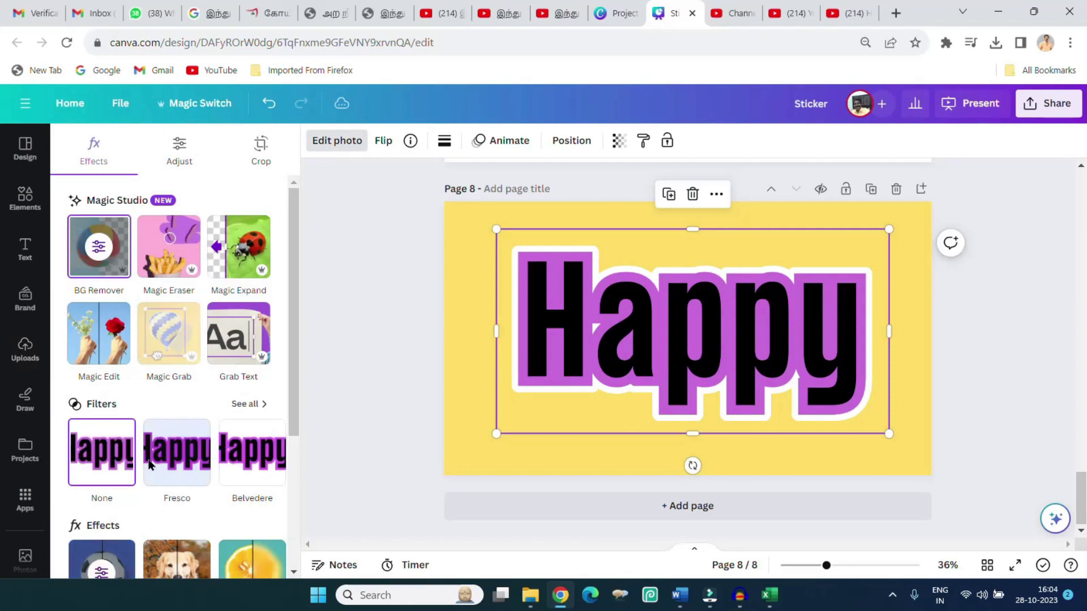
pyautogui.scroll(-5, 149, 463)
pyautogui.click(106, 374)
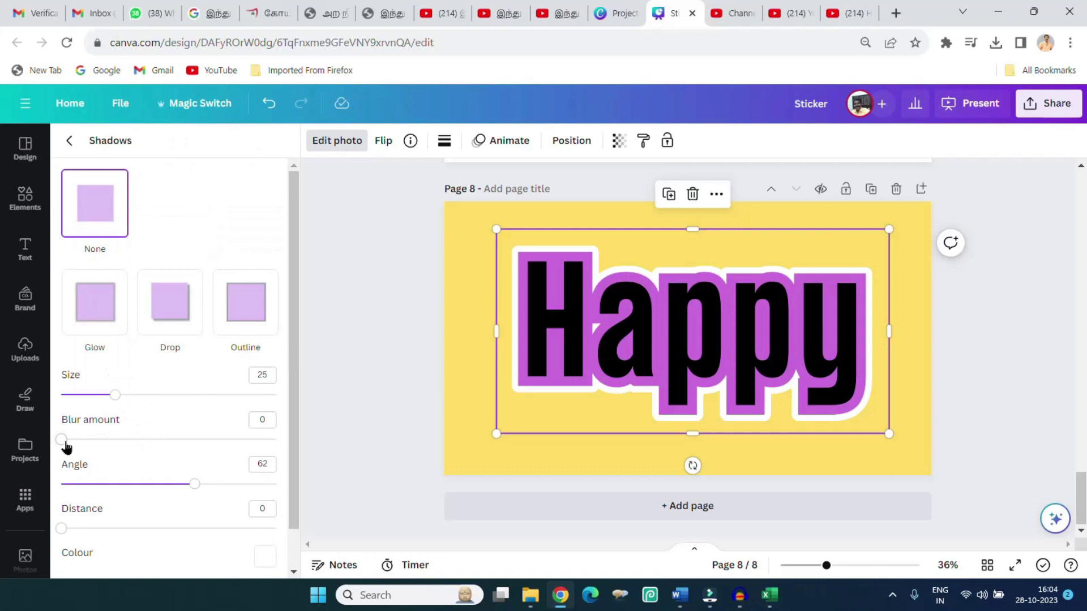
pyautogui.moveTo(61, 442)
pyautogui.mouseDown()
pyautogui.moveTo(47, 445)
pyautogui.moveTo(88, 448)
pyautogui.mouseUp()
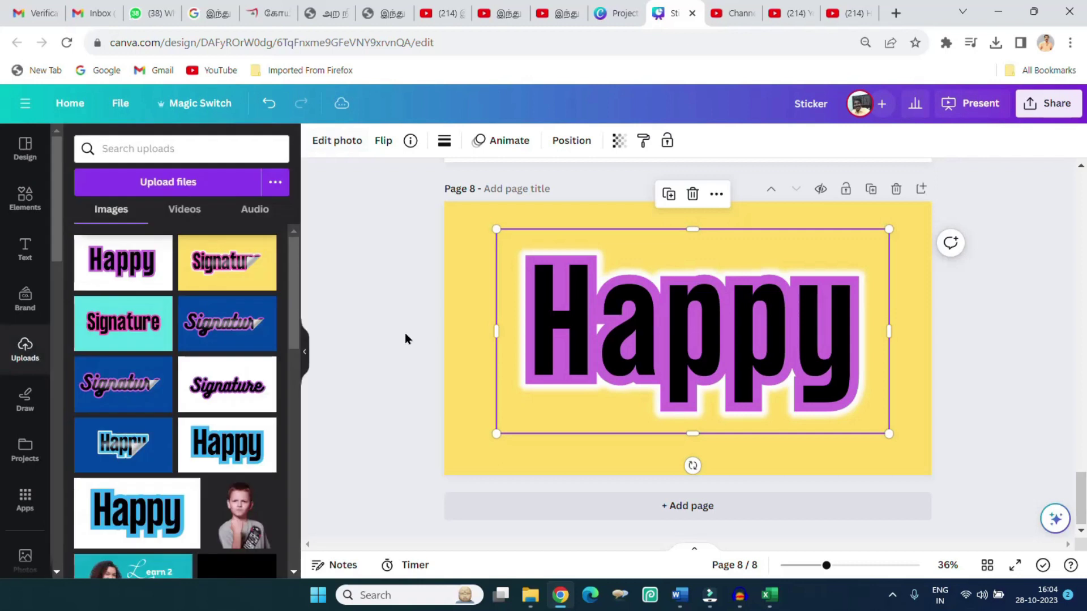
# Search Elements for 'blur' and add the white blur graphic to the page.
pyautogui.click(31, 214)
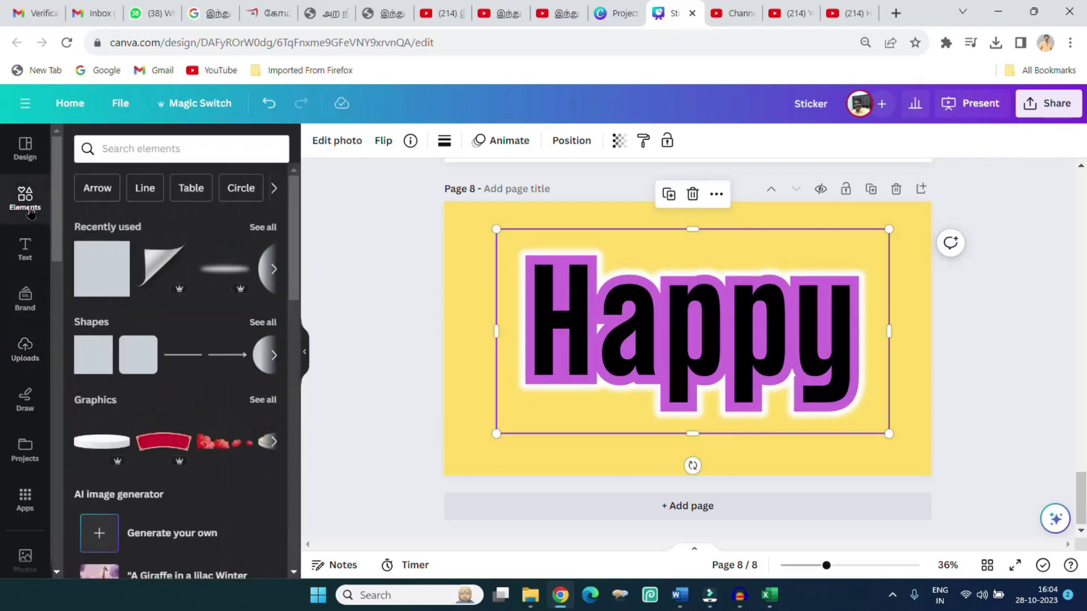
pyautogui.click(122, 150)
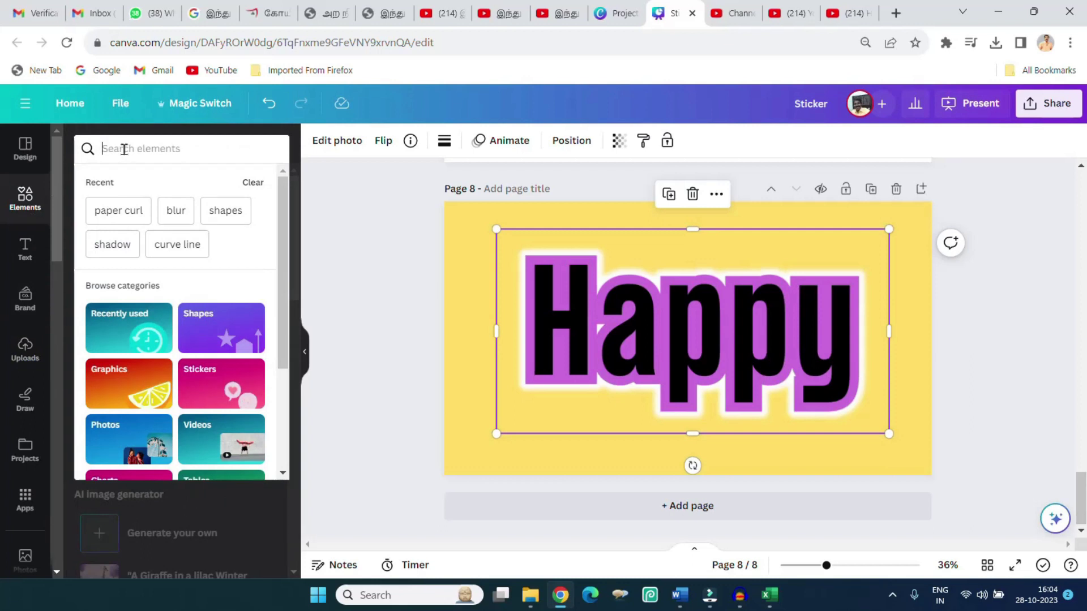
pyautogui.write('blur')
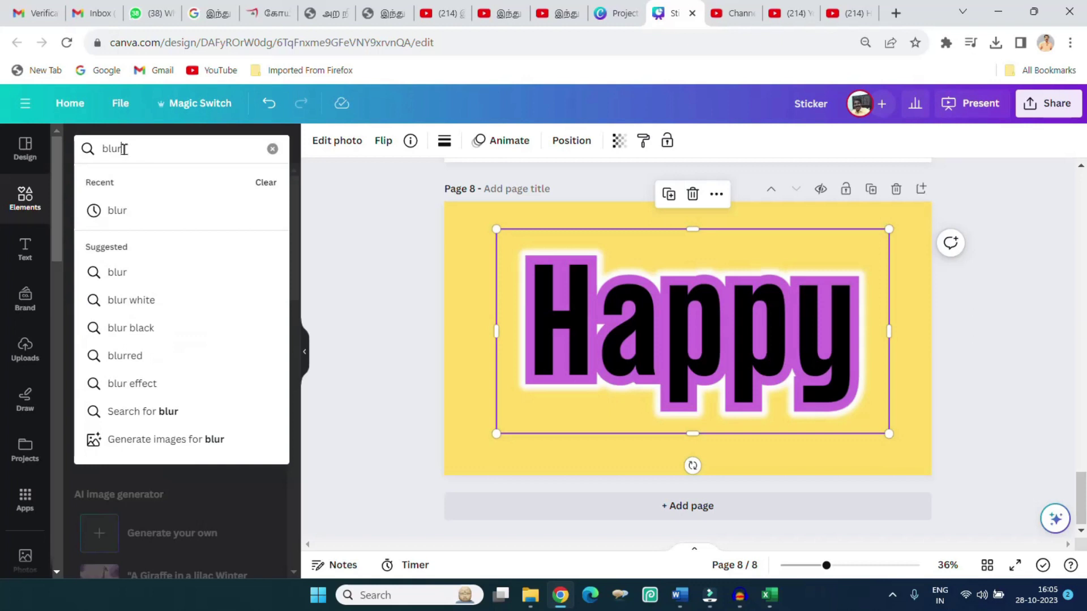
pyautogui.press('Return')
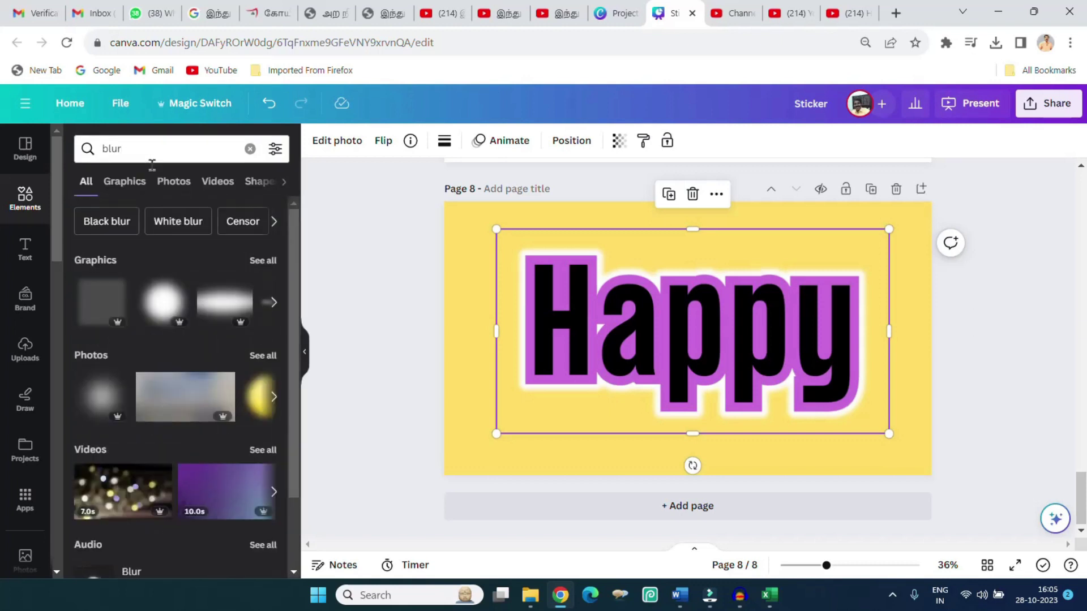
pyautogui.click(261, 264)
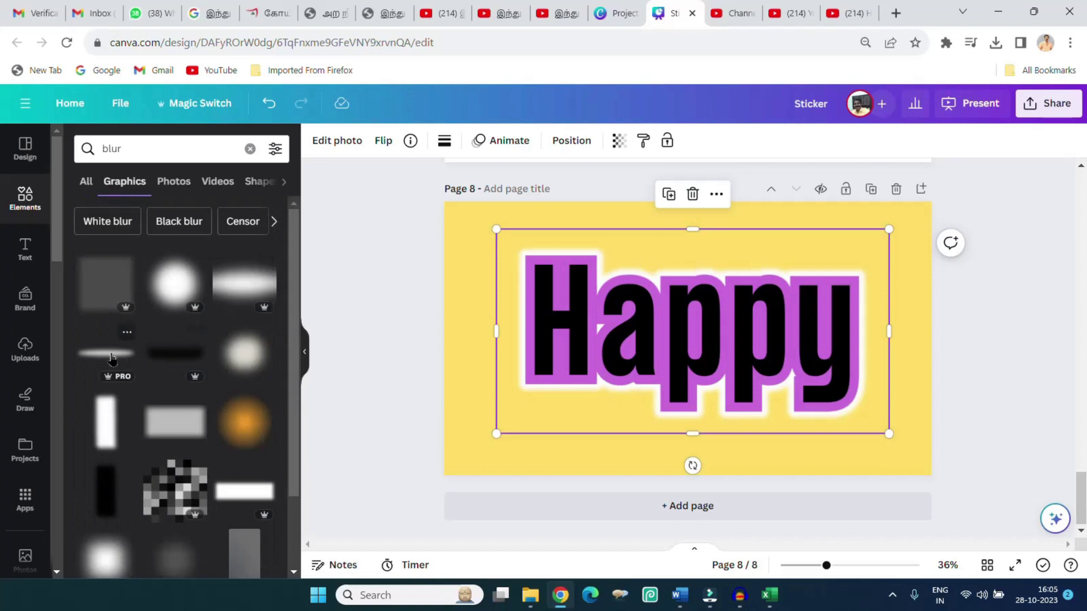
pyautogui.click(107, 355)
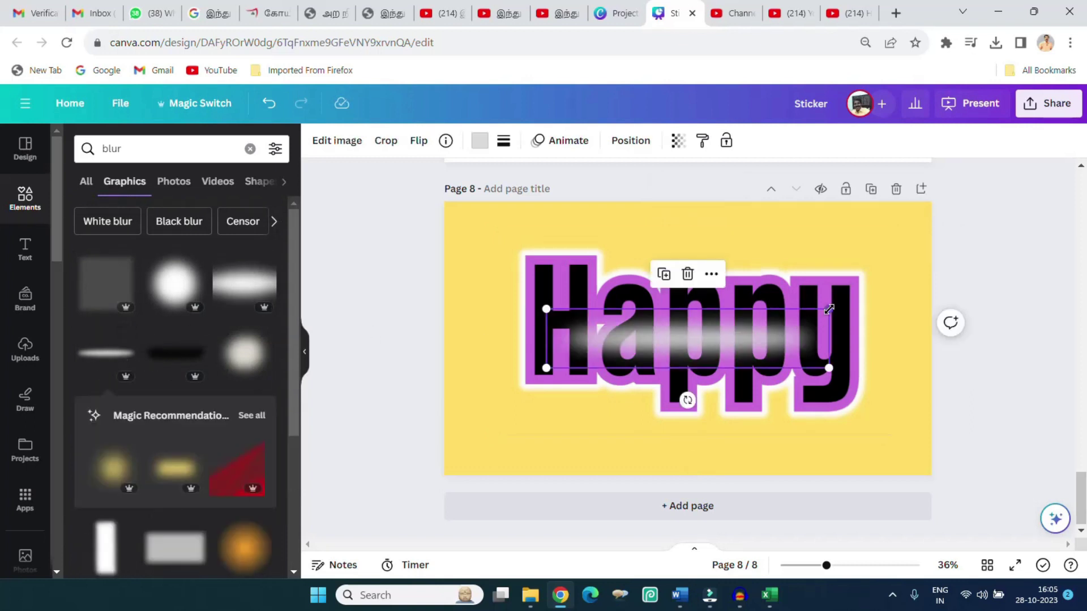
# Stretch the blur graphic across the Happy lettering and set its transparency to 75.
pyautogui.moveTo(834, 308); pyautogui.dragTo(853, 303)
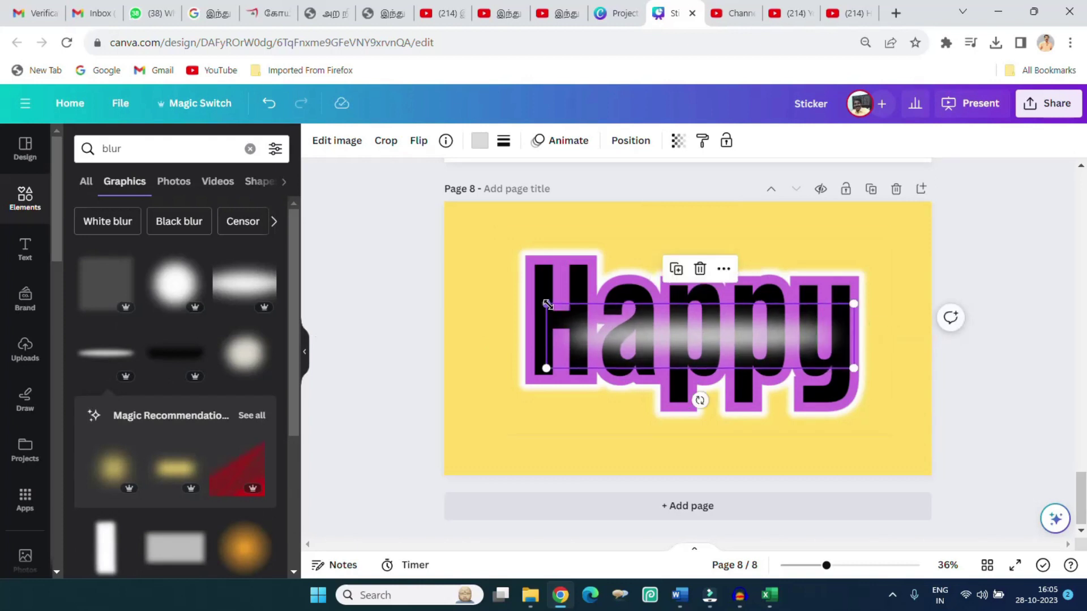
pyautogui.moveTo(548, 304); pyautogui.dragTo(521, 298)
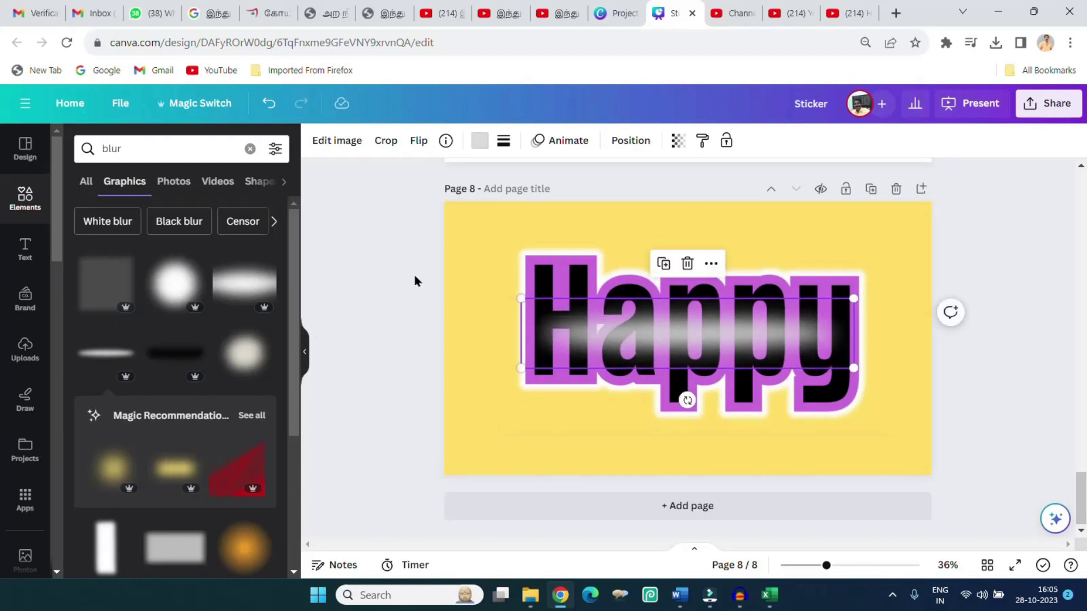
pyautogui.click(677, 144)
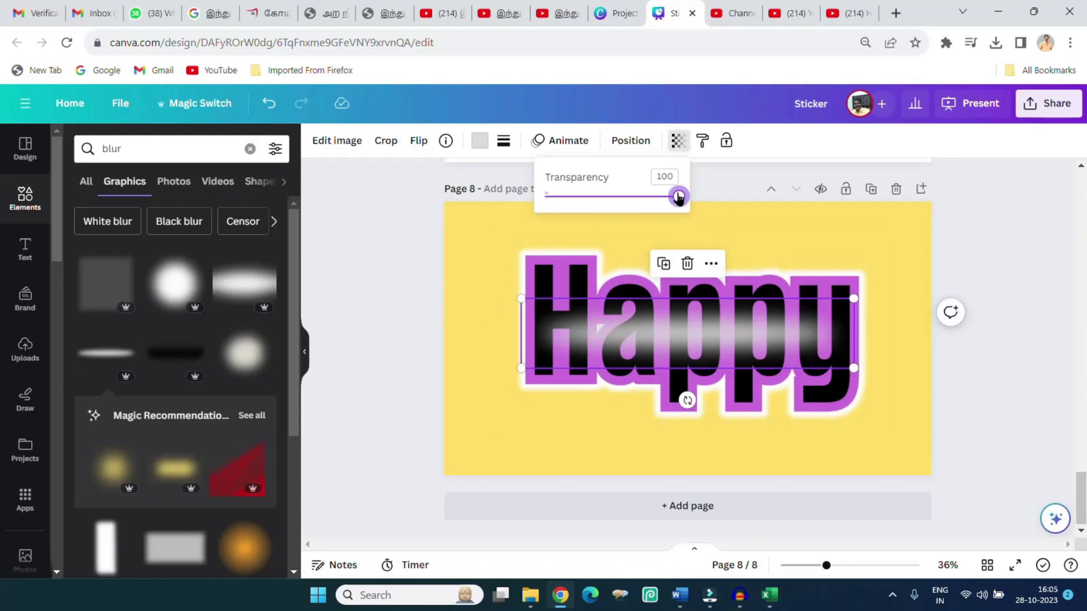
pyautogui.moveTo(677, 197); pyautogui.dragTo(645, 198)
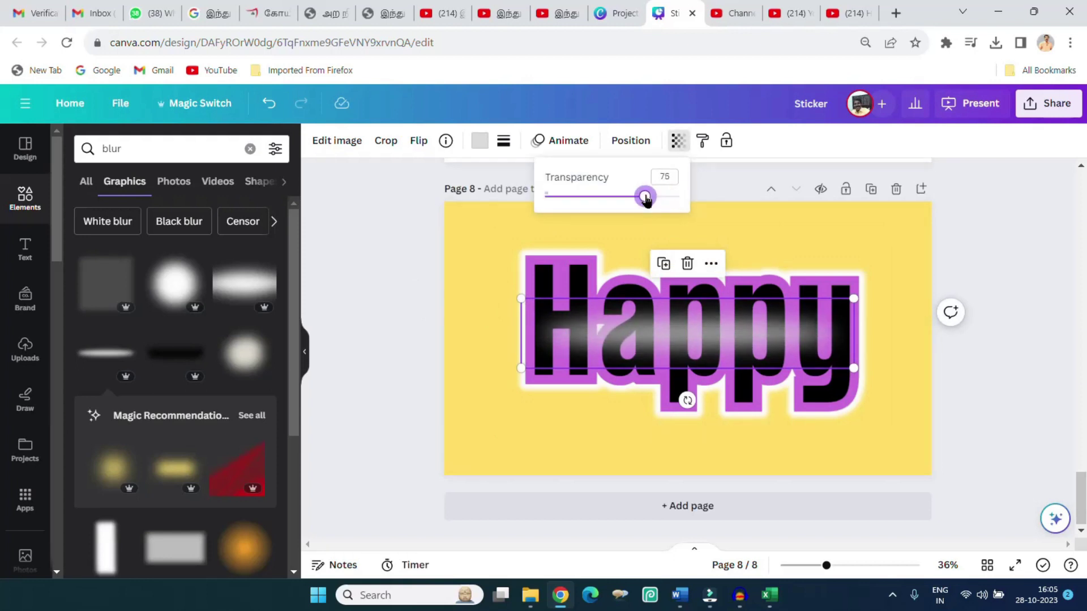
pyautogui.click(393, 236)
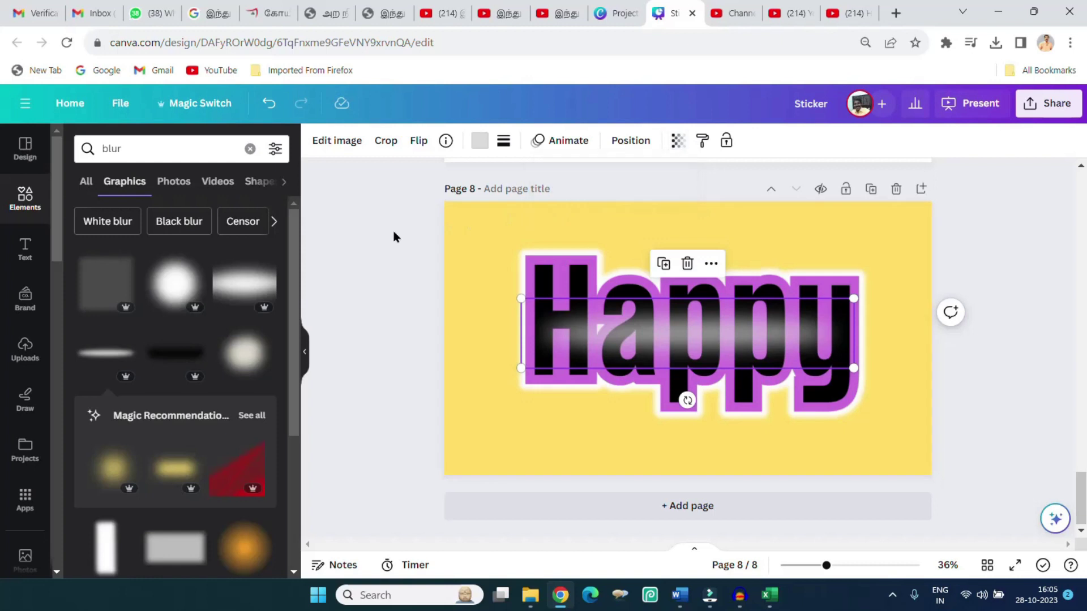
# Search Elements for 'paper curl' and add a curl graphic from Graphics.
pyautogui.click(34, 200)
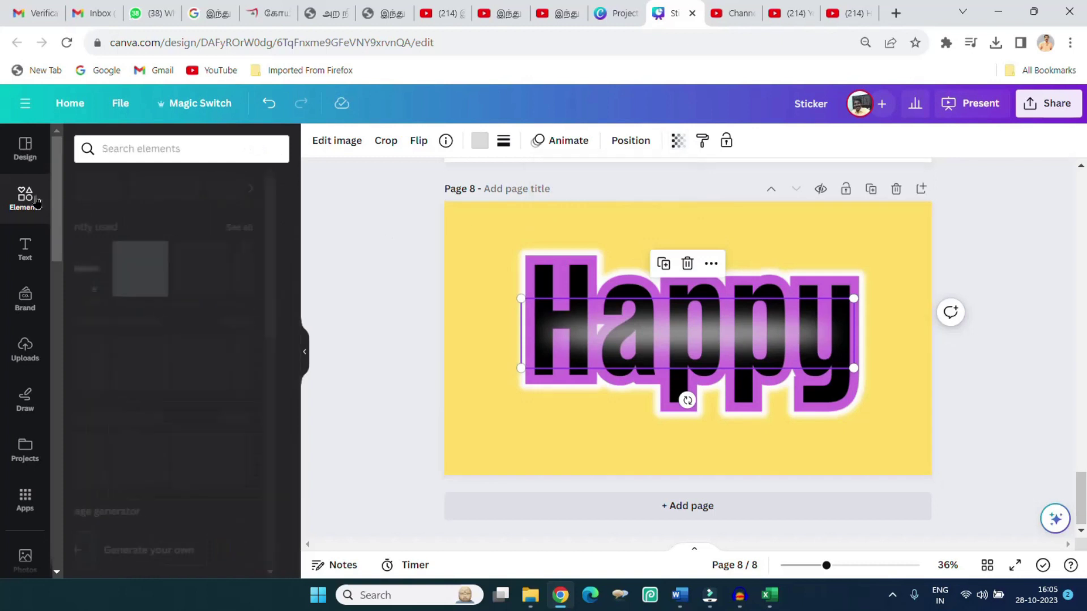
pyautogui.click(129, 151)
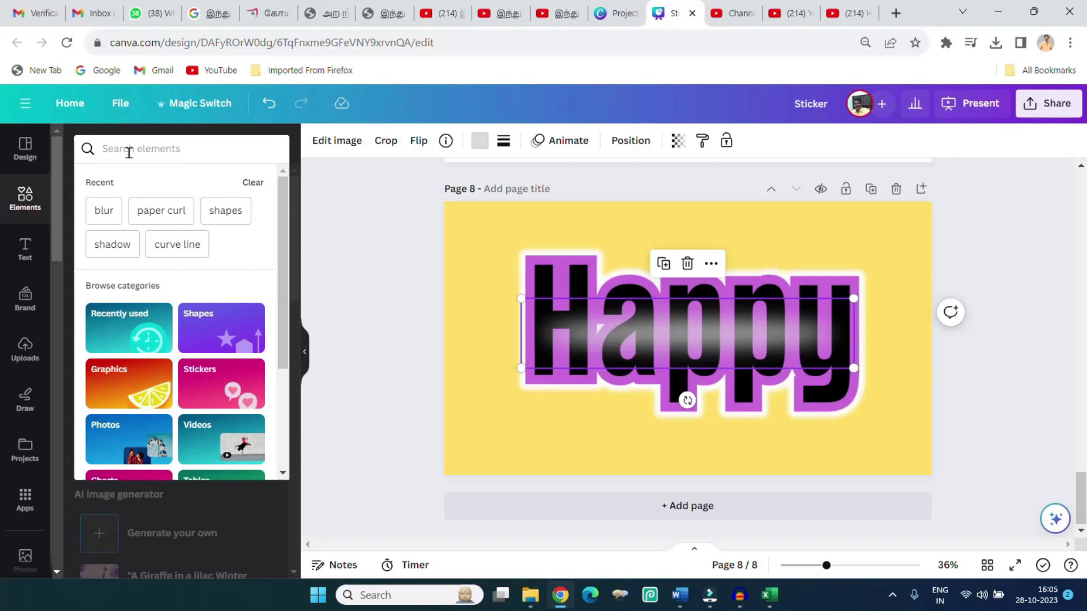
pyautogui.write('pa')
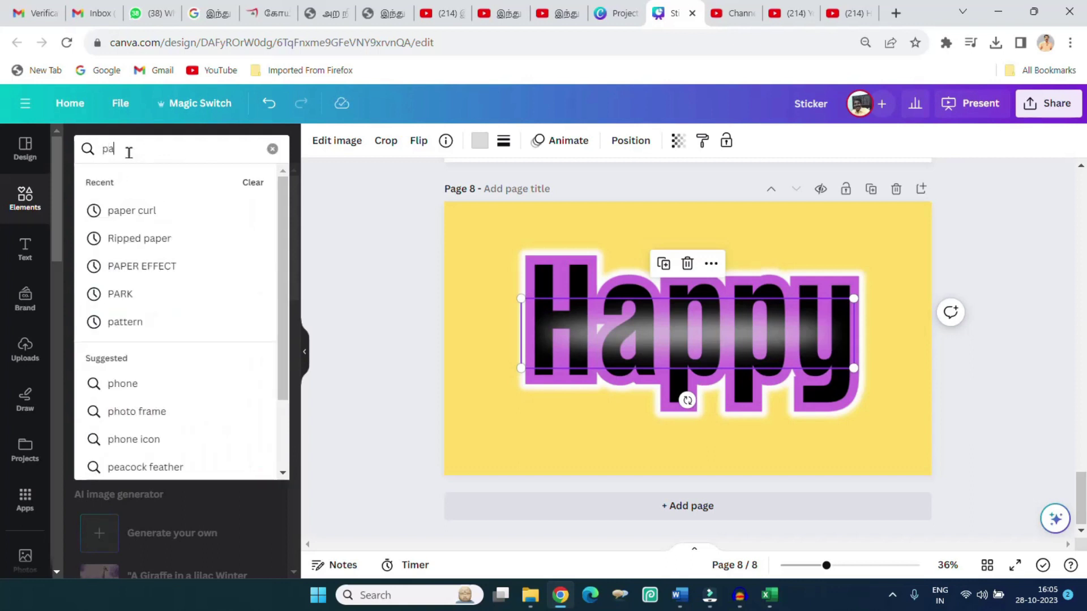
pyautogui.write('per cu')
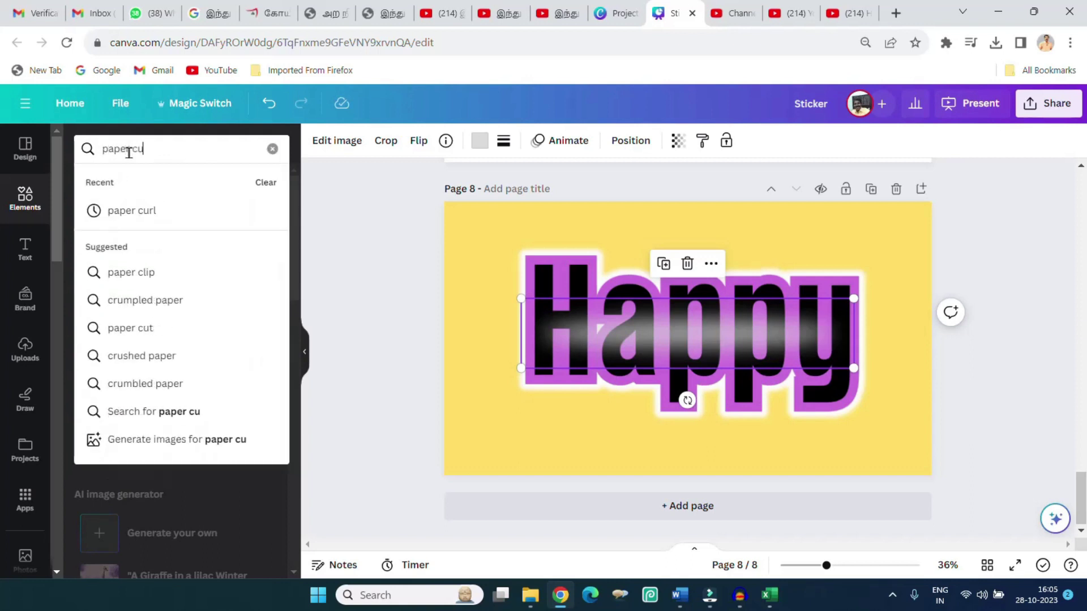
pyautogui.write('rl')
pyautogui.press('Return')
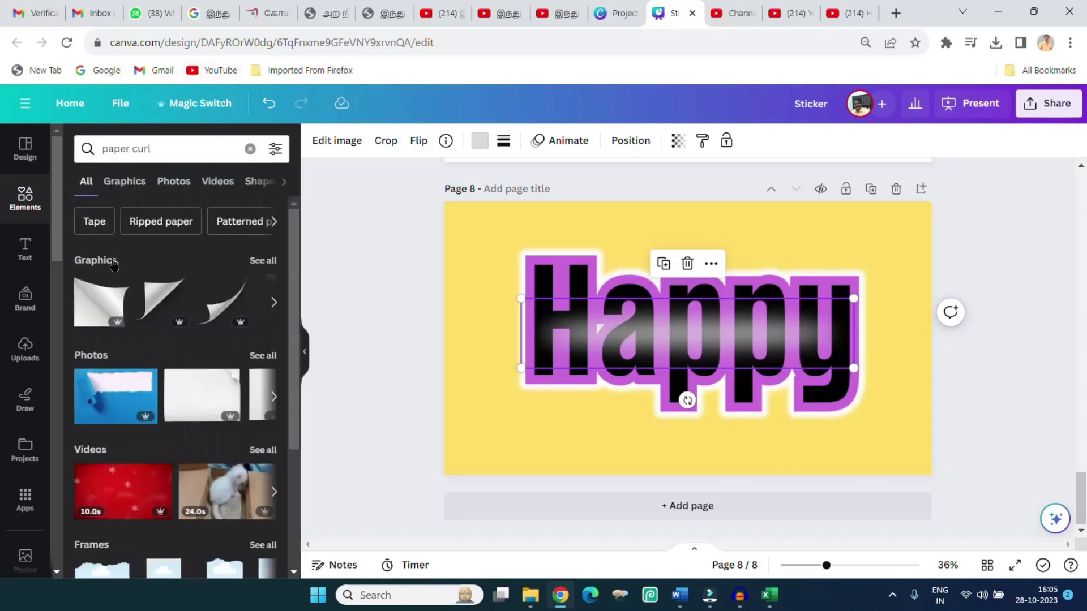
pyautogui.click(260, 267)
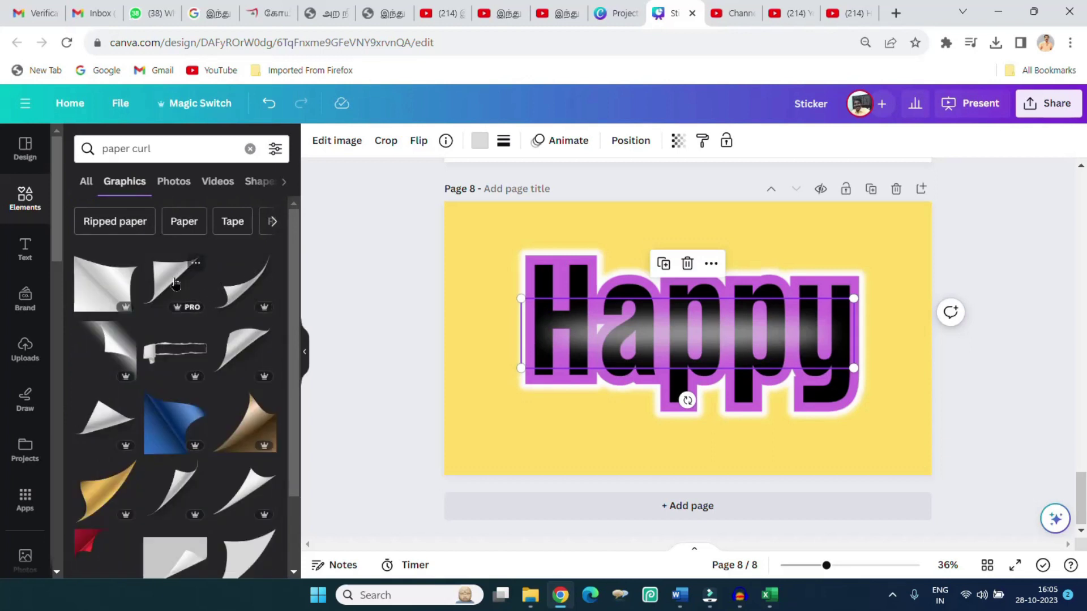
pyautogui.click(174, 283)
# Move the paper curl onto the letters 'py', resize it and tilt it about -22°.
pyautogui.moveTo(670, 323); pyautogui.dragTo(824, 363)
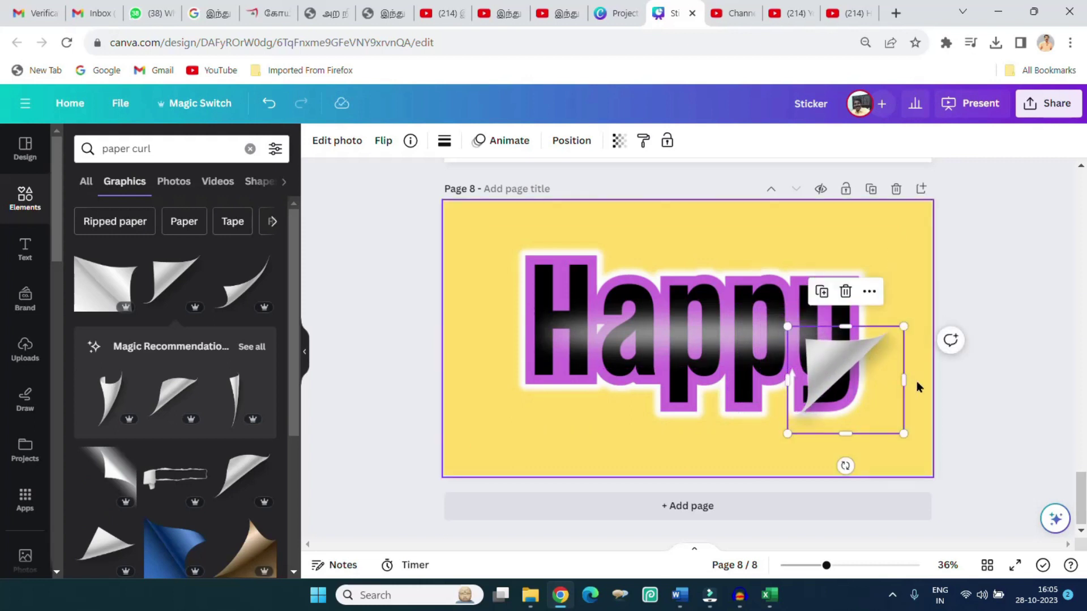
pyautogui.moveTo(904, 434); pyautogui.dragTo(868, 416)
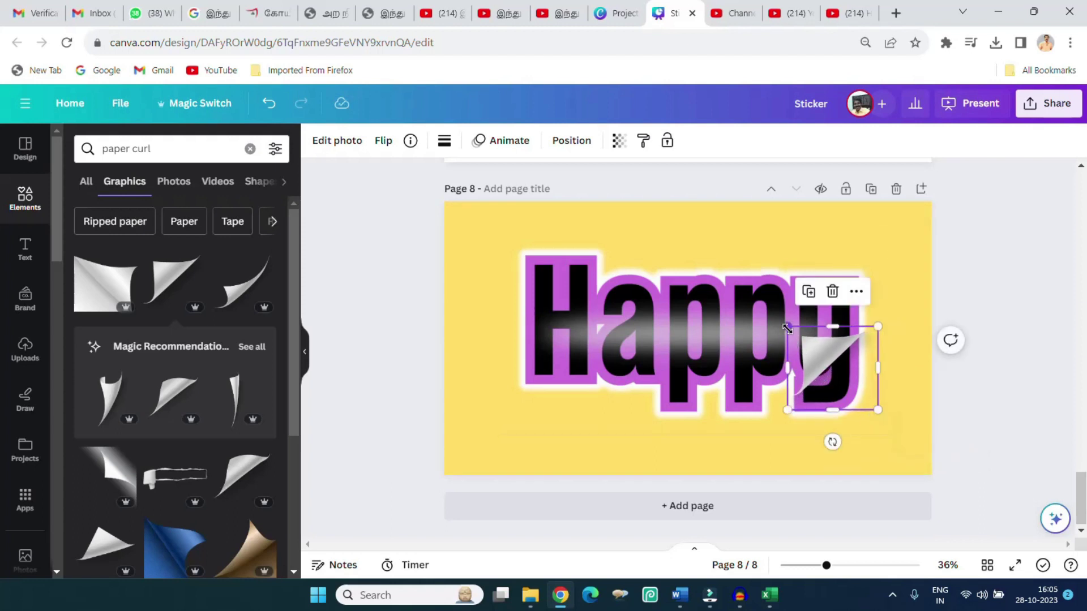
pyautogui.moveTo(787, 329); pyautogui.dragTo(757, 299)
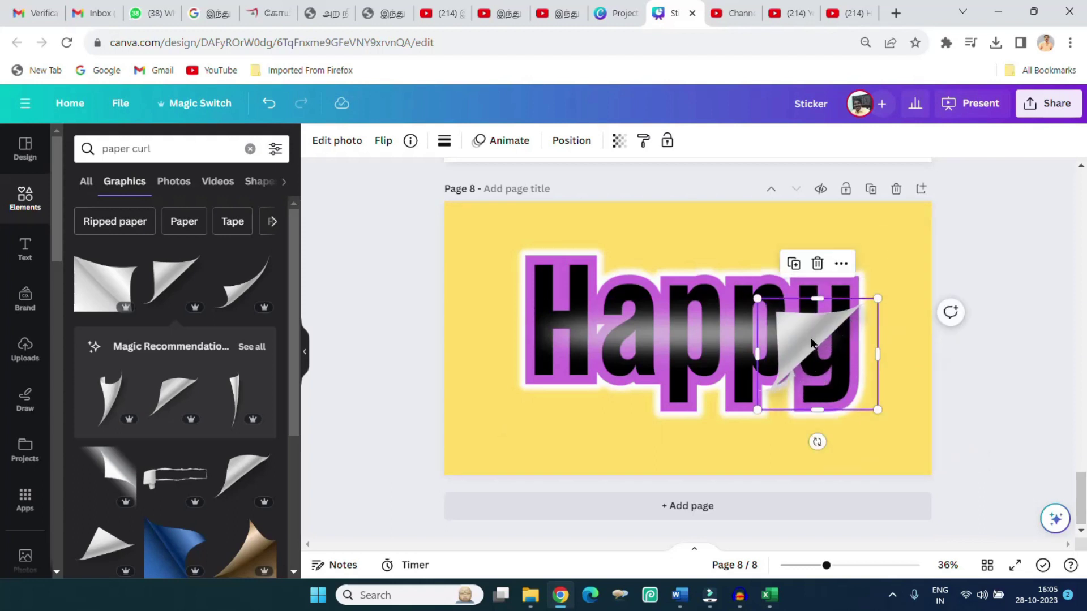
pyautogui.moveTo(817, 442); pyautogui.dragTo(853, 443)
pyautogui.moveTo(813, 335); pyautogui.dragTo(832, 319)
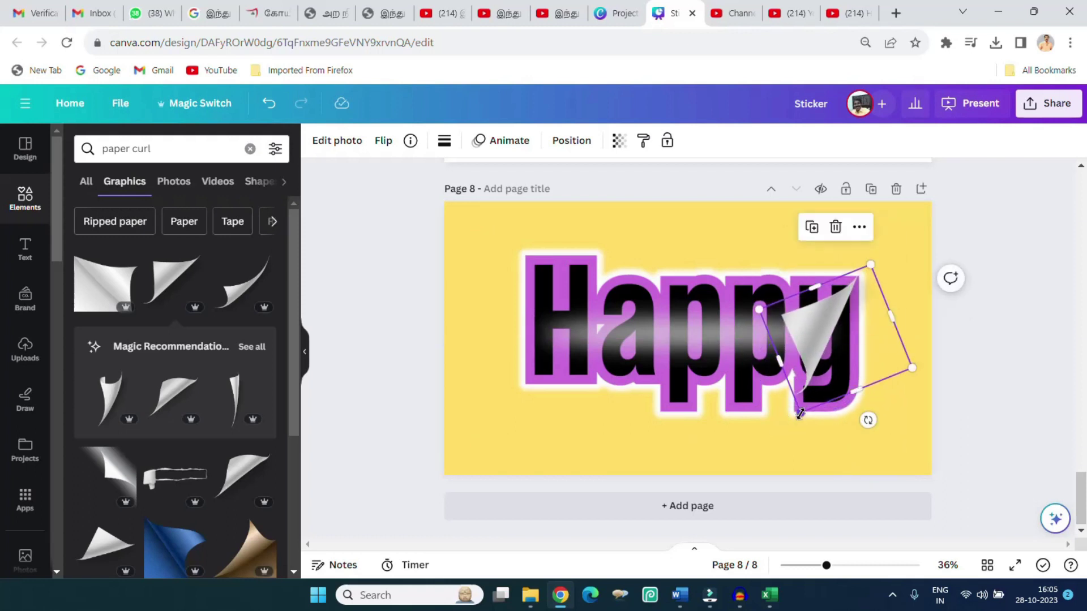
pyautogui.moveTo(799, 414); pyautogui.dragTo(779, 438)
# Fine-tune the paper curl's size and position over the end of Happy.
pyautogui.click(895, 229)
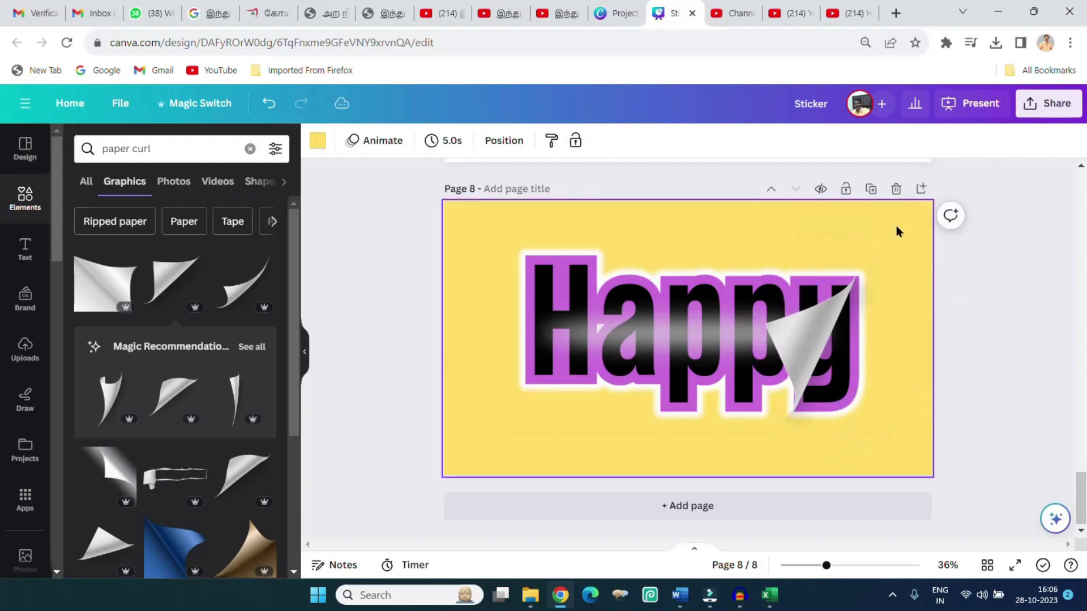
pyautogui.click(869, 272)
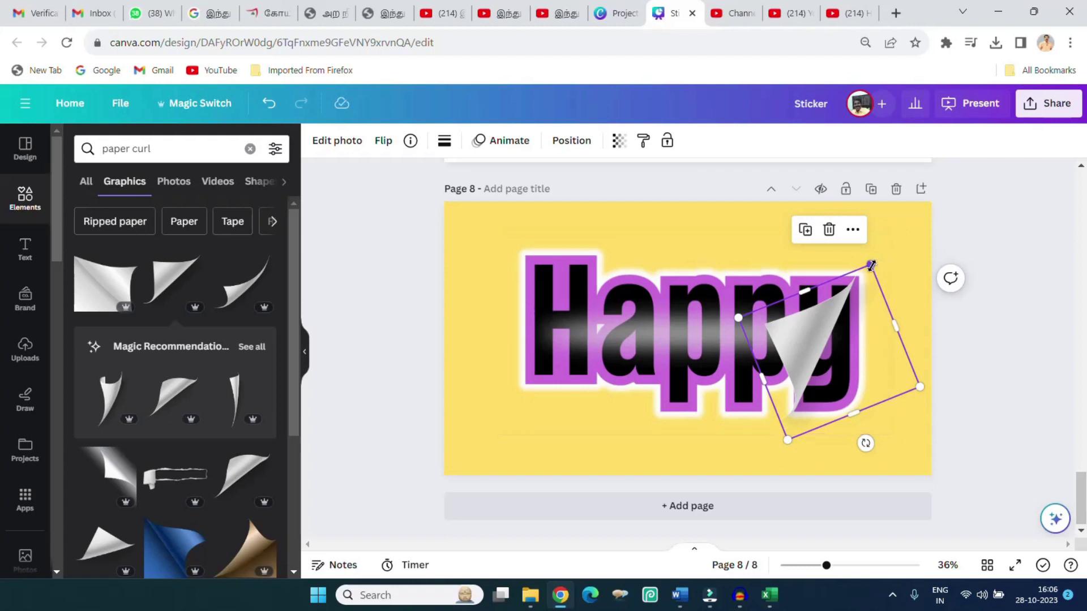
pyautogui.moveTo(871, 265); pyautogui.dragTo(874, 259)
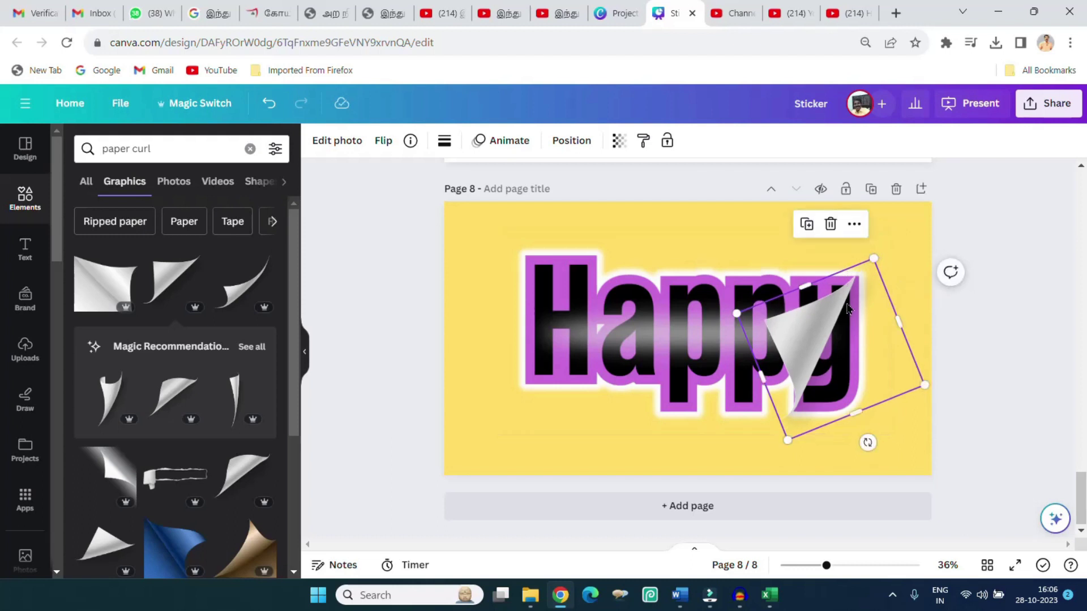
pyautogui.moveTo(847, 308); pyautogui.dragTo(850, 302)
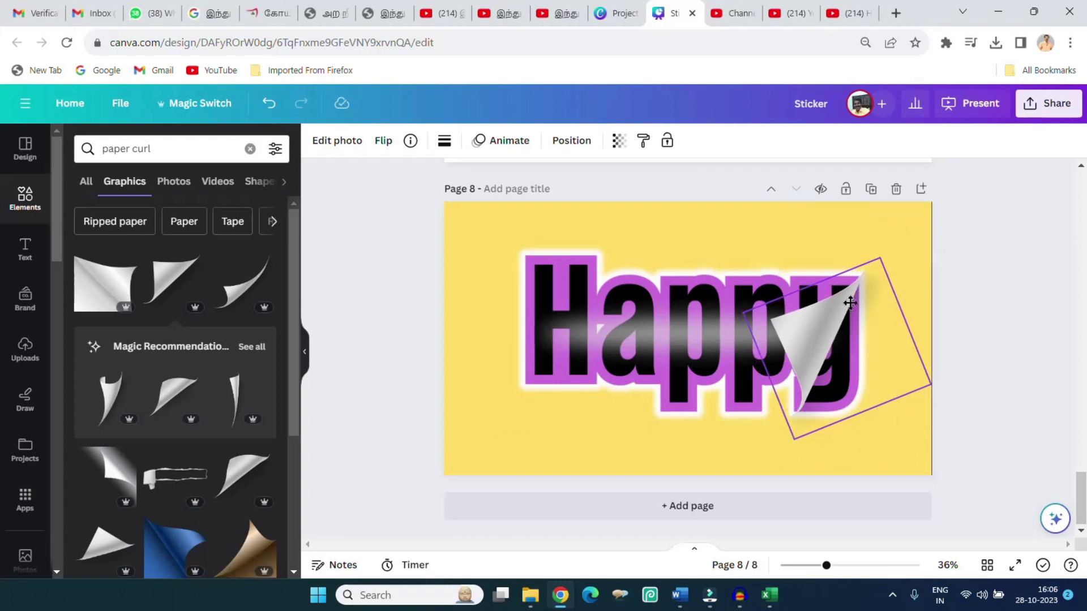
pyautogui.moveTo(799, 435); pyautogui.dragTo(786, 440)
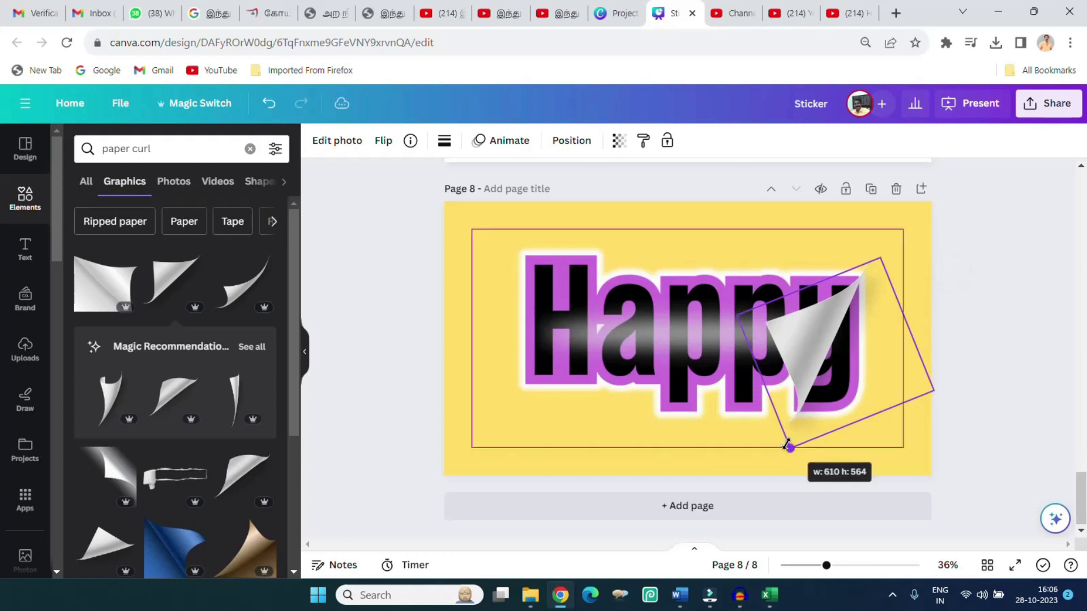
pyautogui.moveTo(787, 440); pyautogui.dragTo(789, 440)
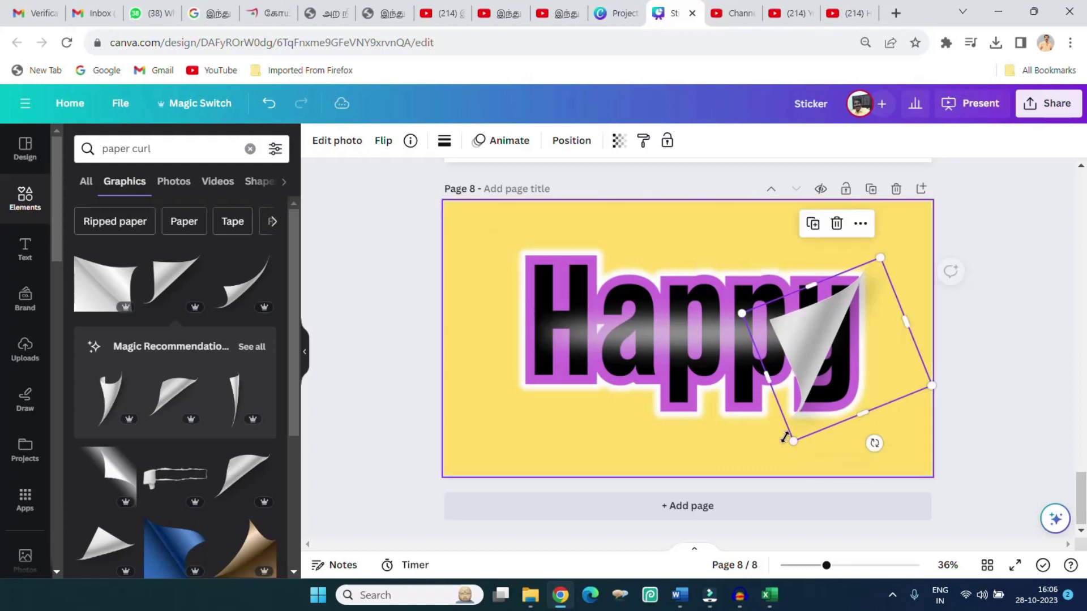
pyautogui.click(466, 341)
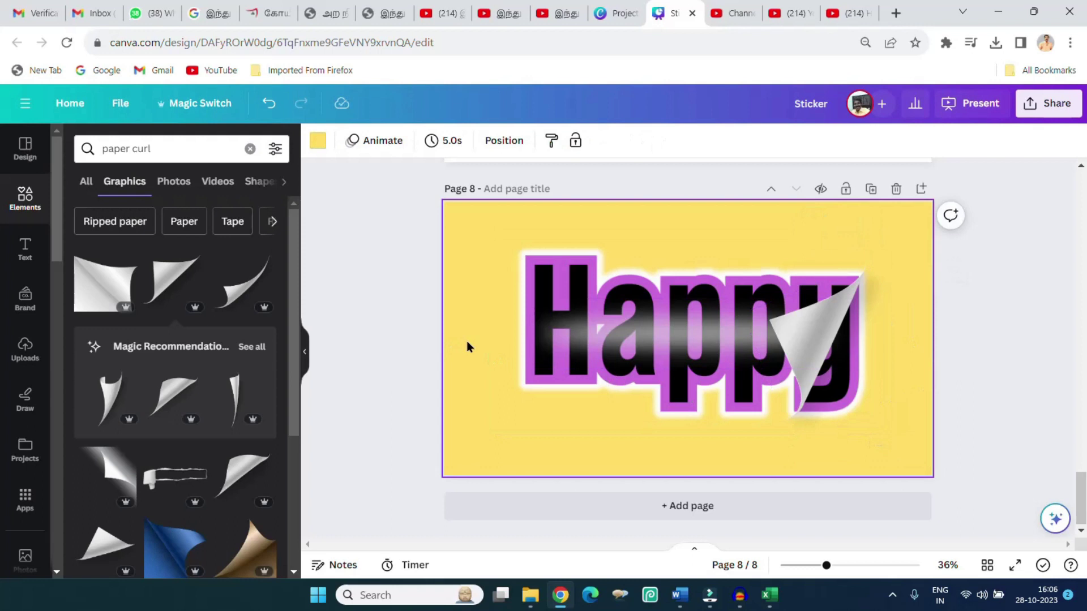
# Add a plain grey square under the paper curl, tilted about 29°.
pyautogui.click(25, 197)
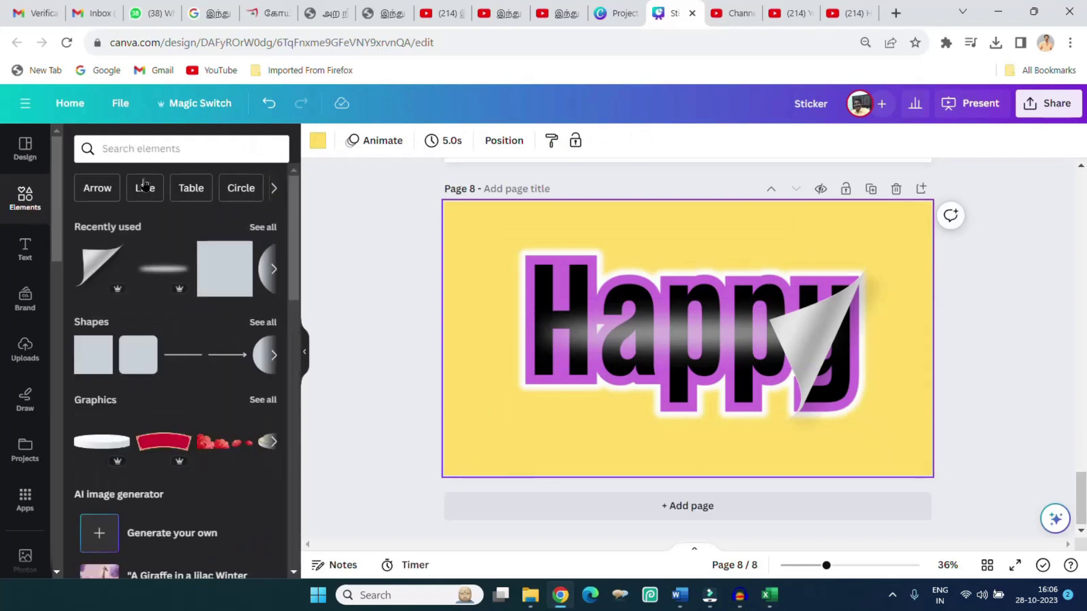
pyautogui.click(92, 357)
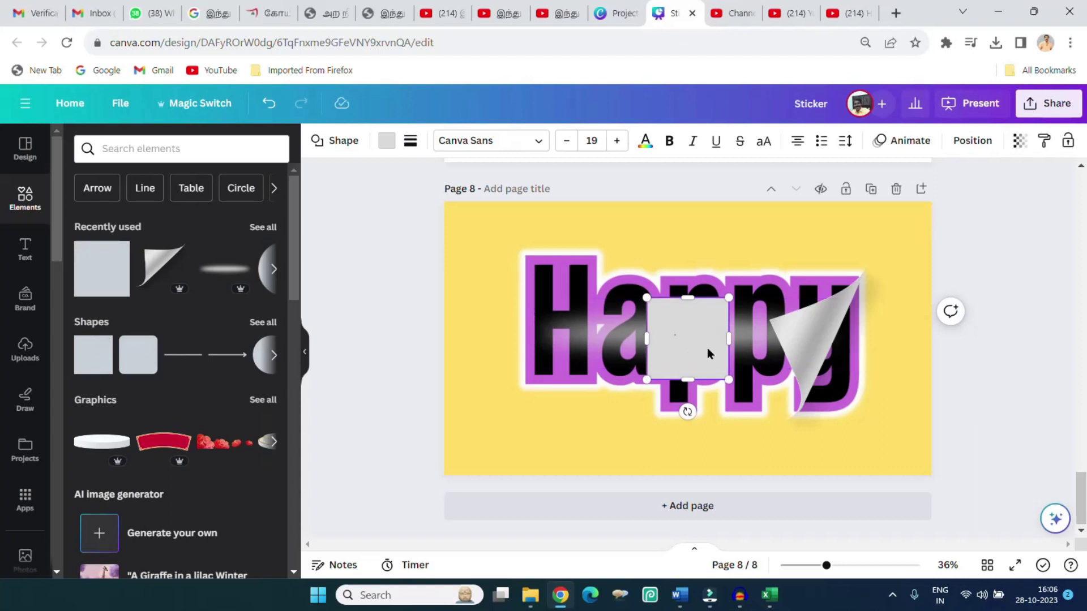
pyautogui.moveTo(710, 356); pyautogui.dragTo(894, 441)
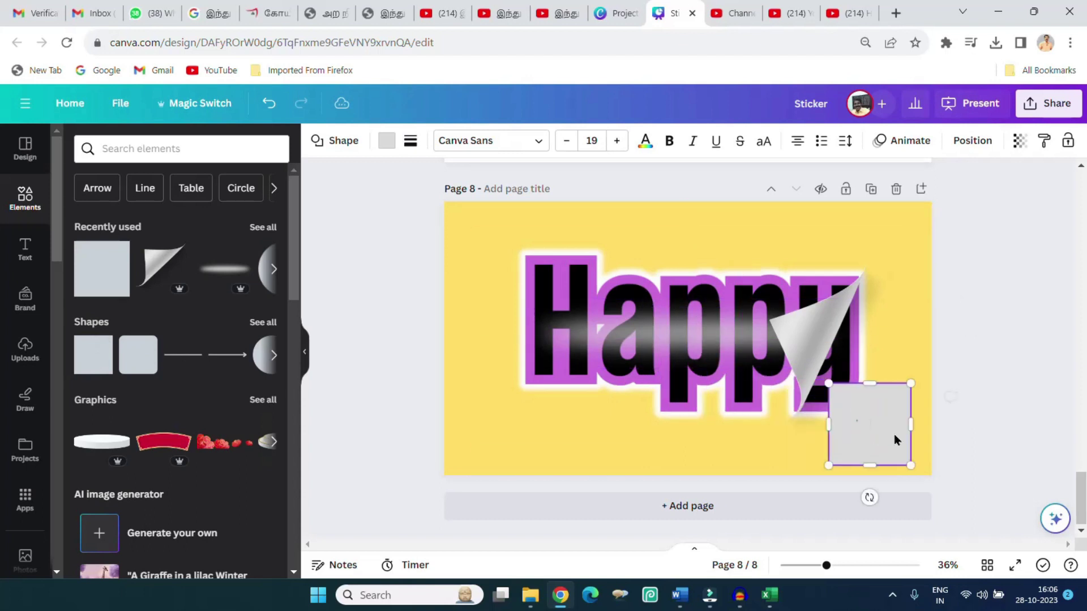
pyautogui.moveTo(869, 497); pyautogui.dragTo(830, 485)
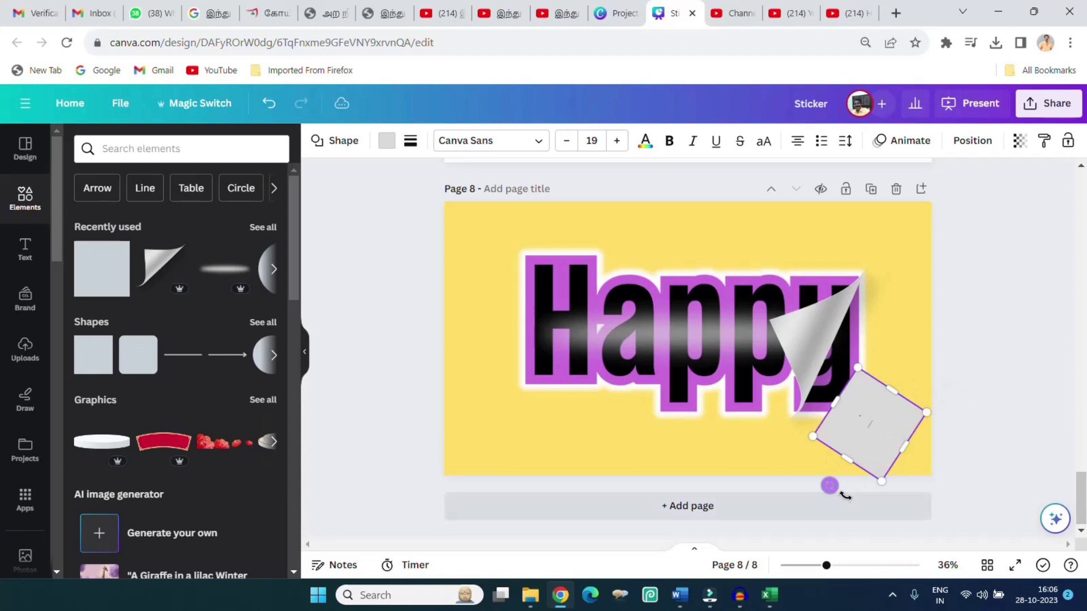
pyautogui.click(892, 359)
pyautogui.click(897, 446)
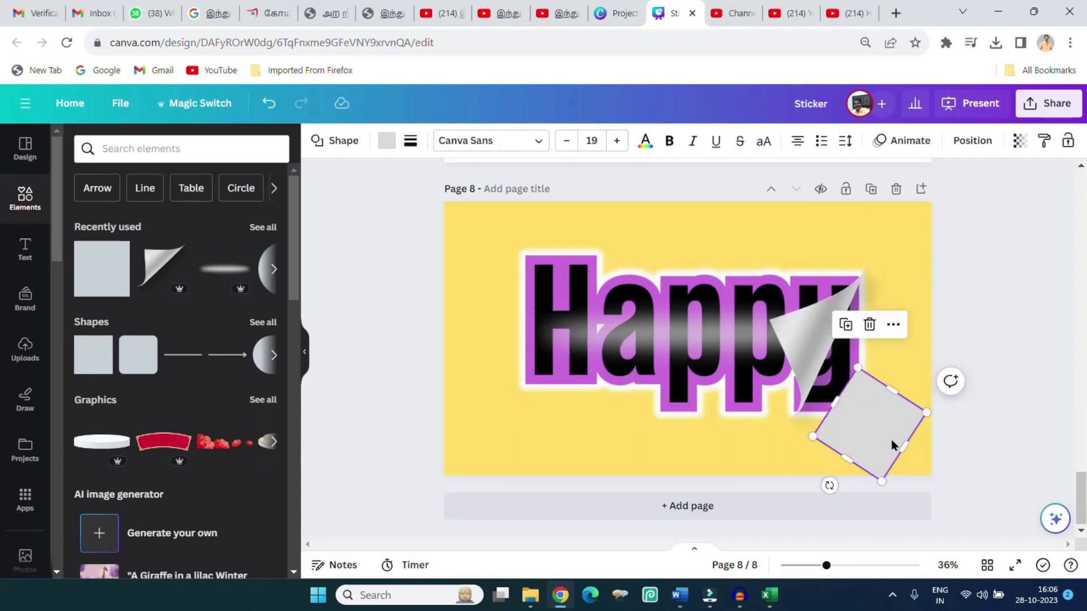
pyautogui.moveTo(891, 438); pyautogui.dragTo(869, 429)
pyautogui.moveTo(808, 474); pyautogui.dragTo(814, 476)
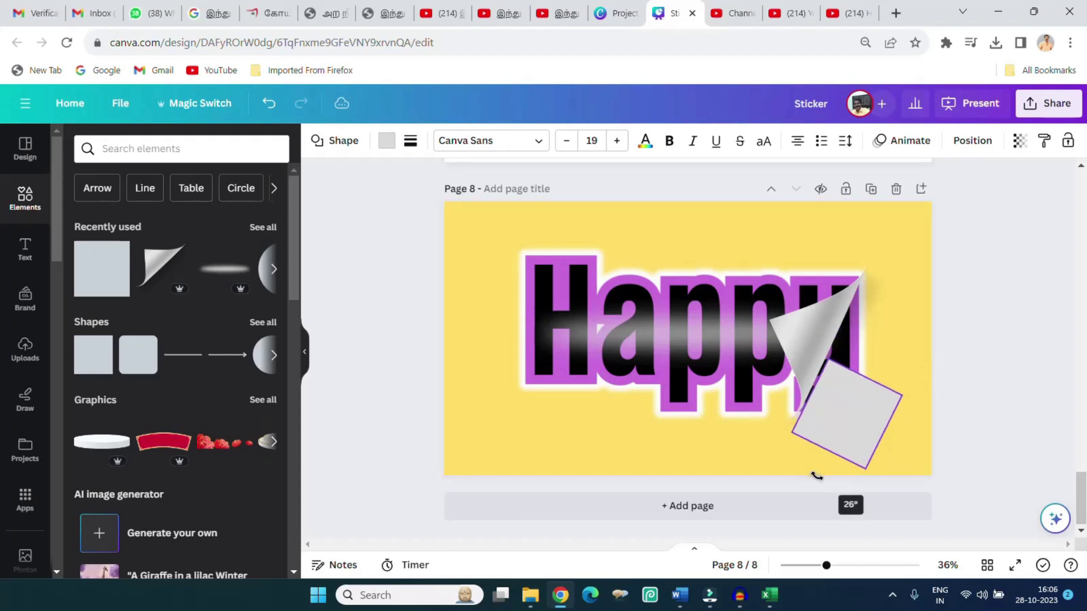
pyautogui.moveTo(814, 476); pyautogui.dragTo(813, 462)
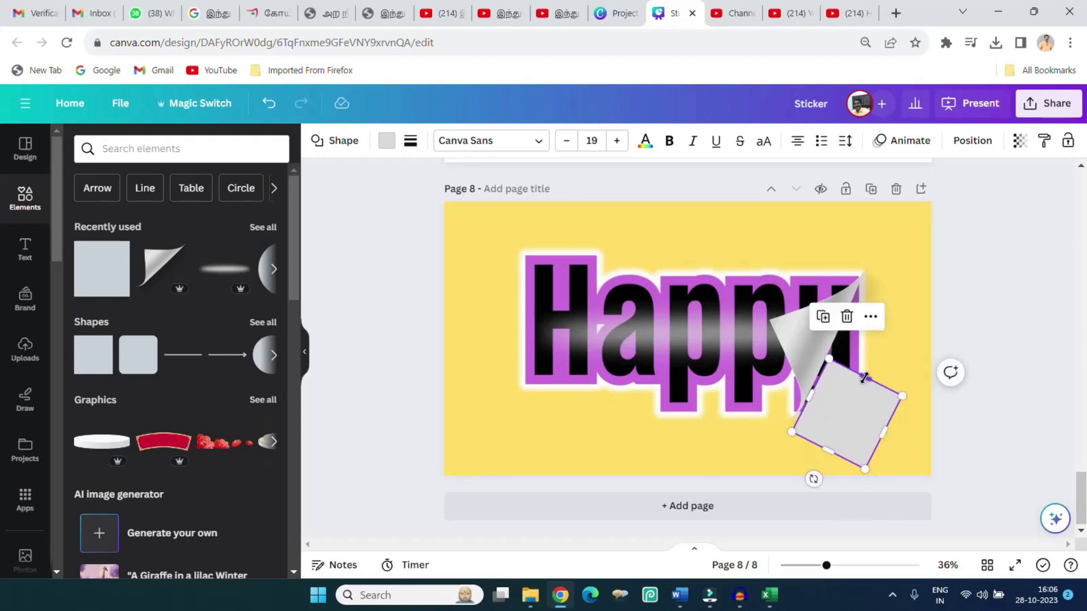
# Stretch the grey rectangle toward the upper right and tilt it to about 24°.
pyautogui.moveTo(865, 378); pyautogui.dragTo(912, 287)
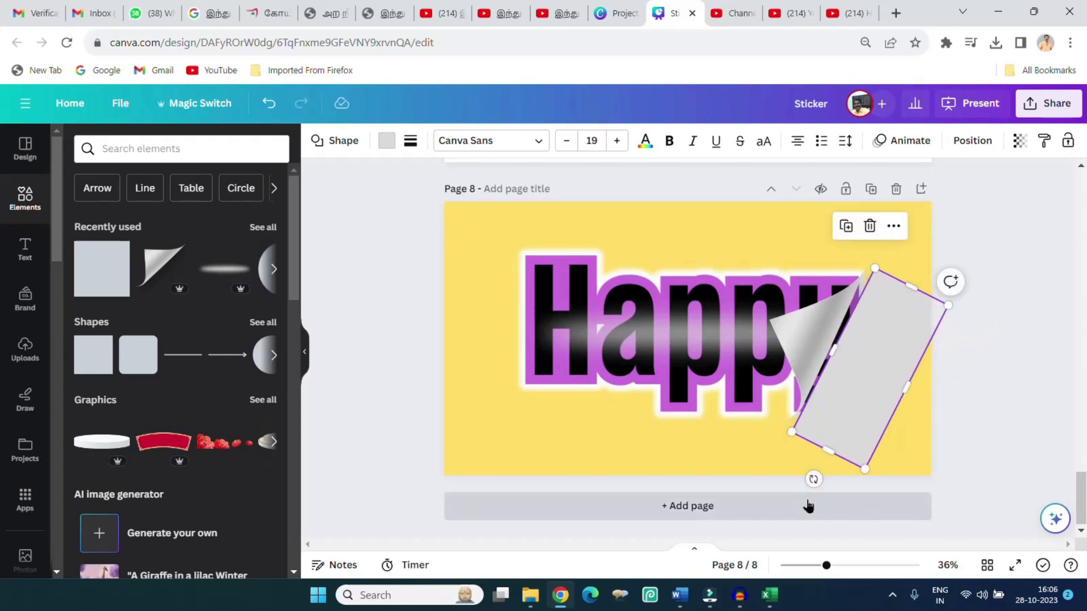
pyautogui.moveTo(814, 478); pyautogui.dragTo(812, 474)
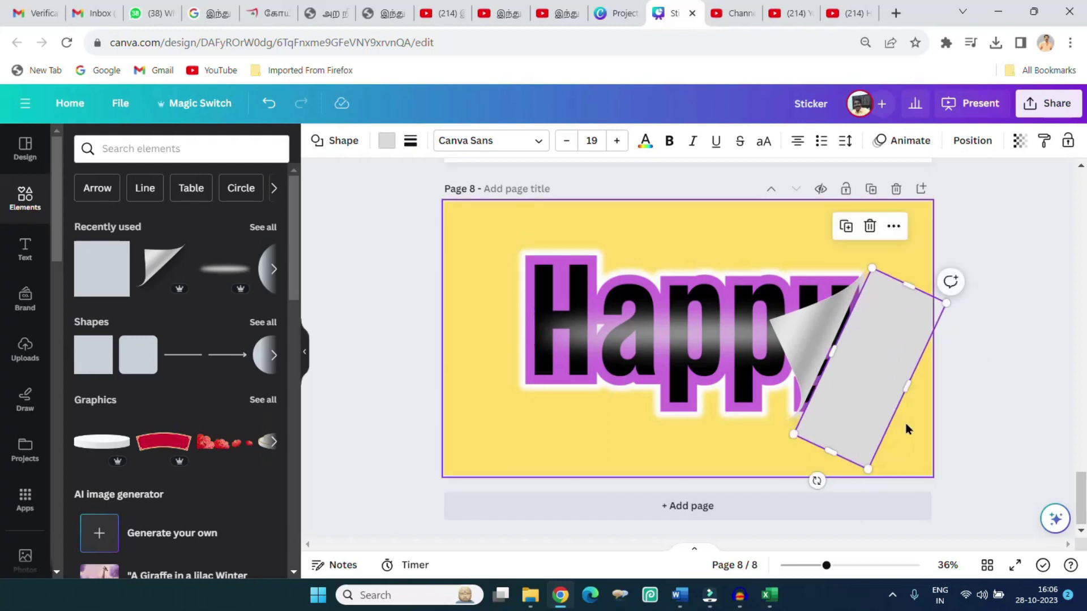
pyautogui.click(878, 395)
pyautogui.moveTo(878, 398); pyautogui.dragTo(874, 393)
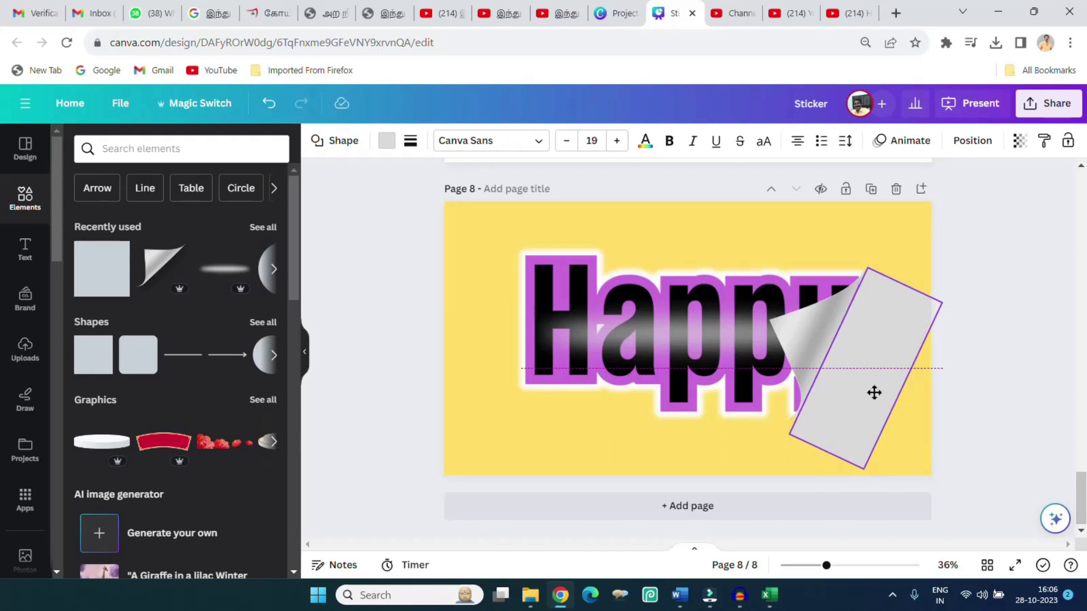
pyautogui.moveTo(874, 393); pyautogui.dragTo(873, 392)
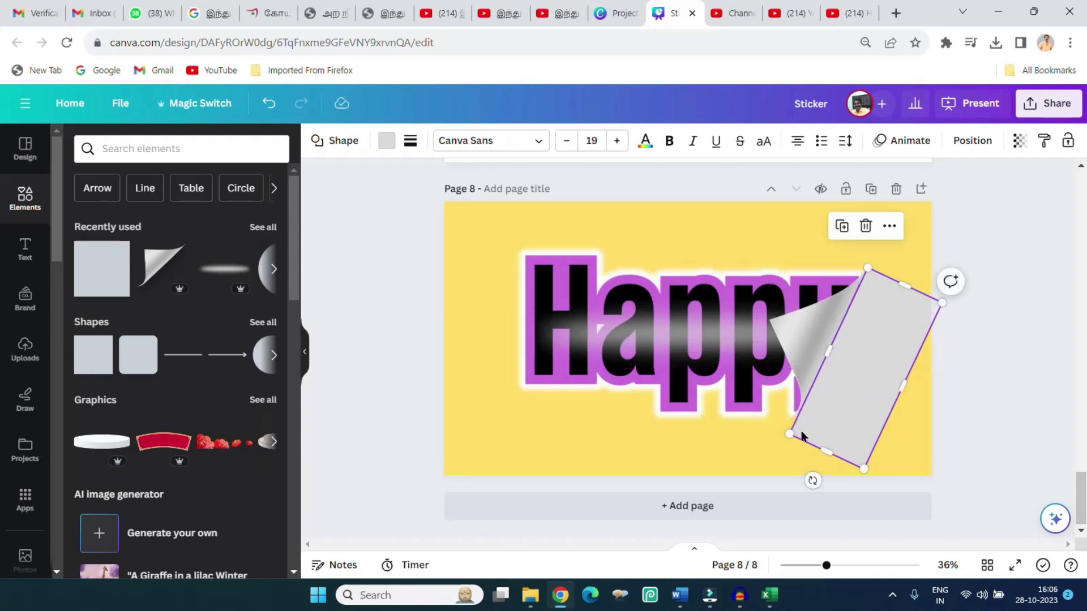
pyautogui.click(748, 450)
pyautogui.click(858, 382)
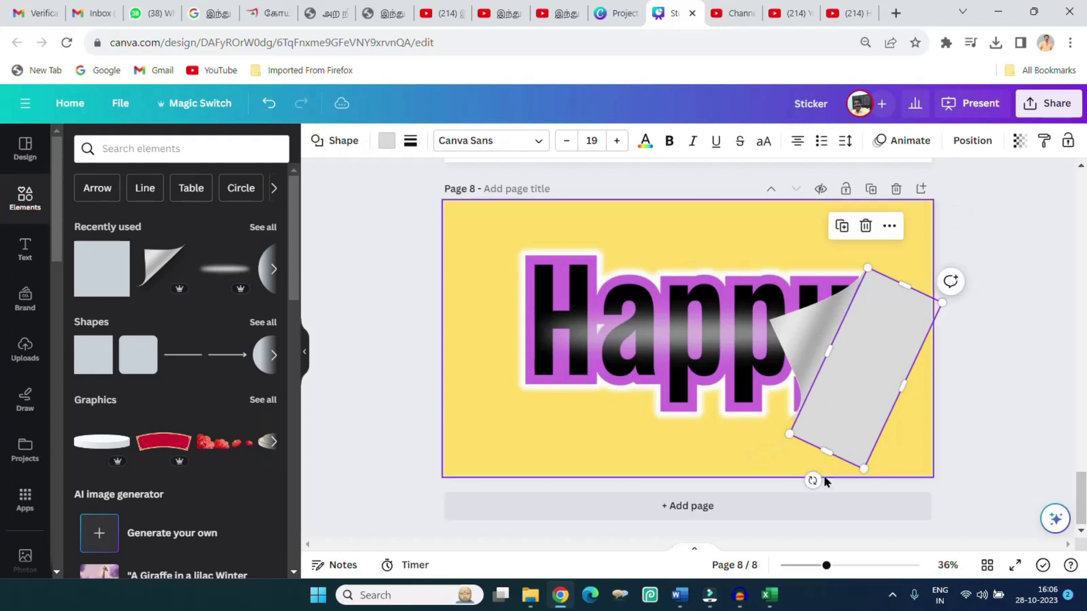
pyautogui.moveTo(813, 480); pyautogui.dragTo(813, 482)
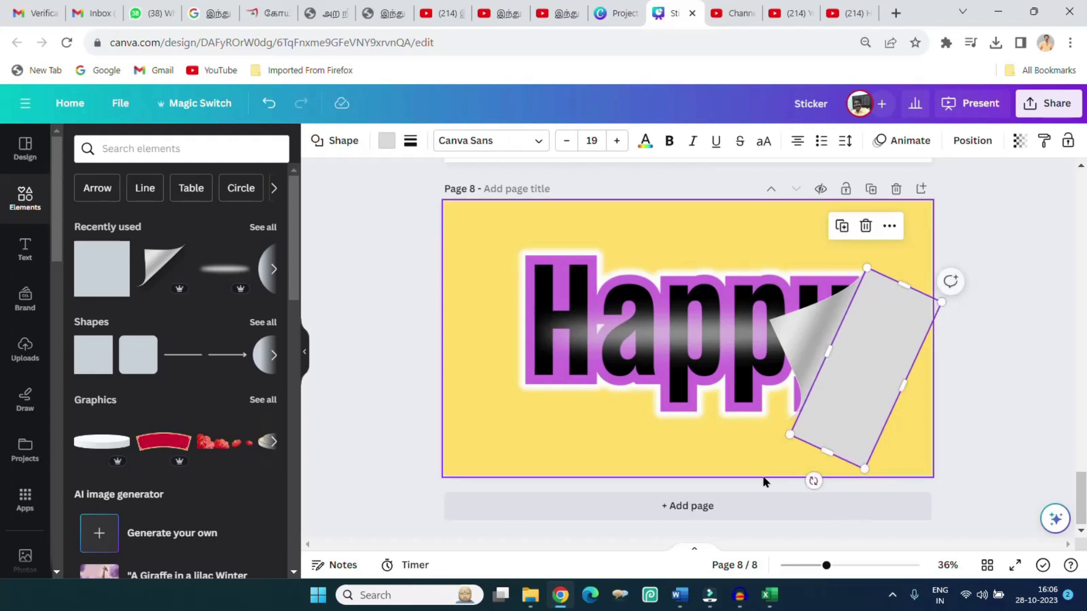
pyautogui.click(714, 452)
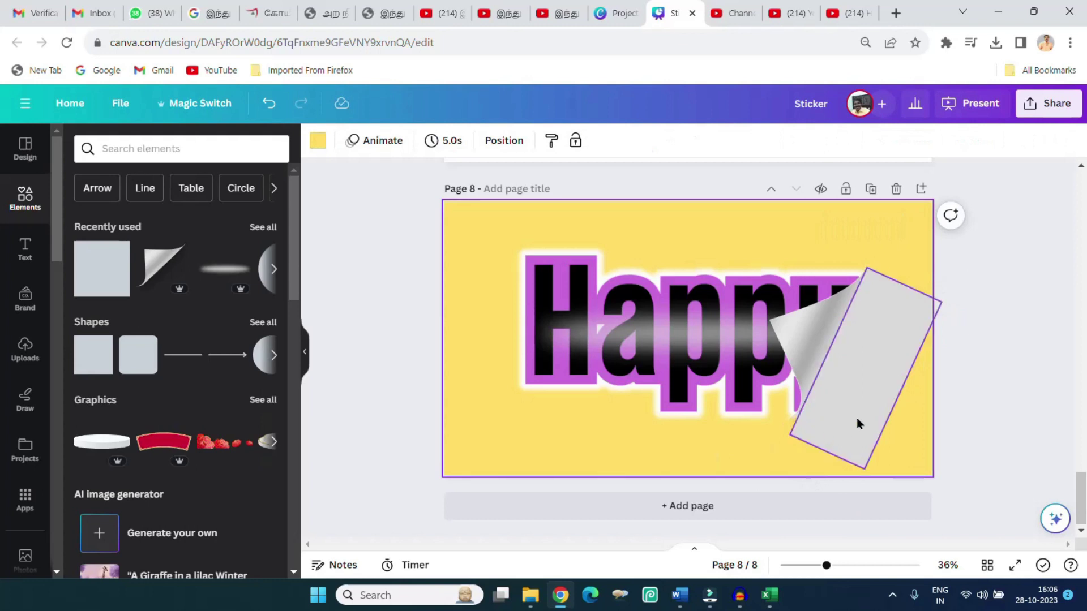
# Zoom in, rotate the grey rectangle to about 26°, then zoom back out.
pyautogui.moveTo(827, 566); pyautogui.dragTo(861, 566)
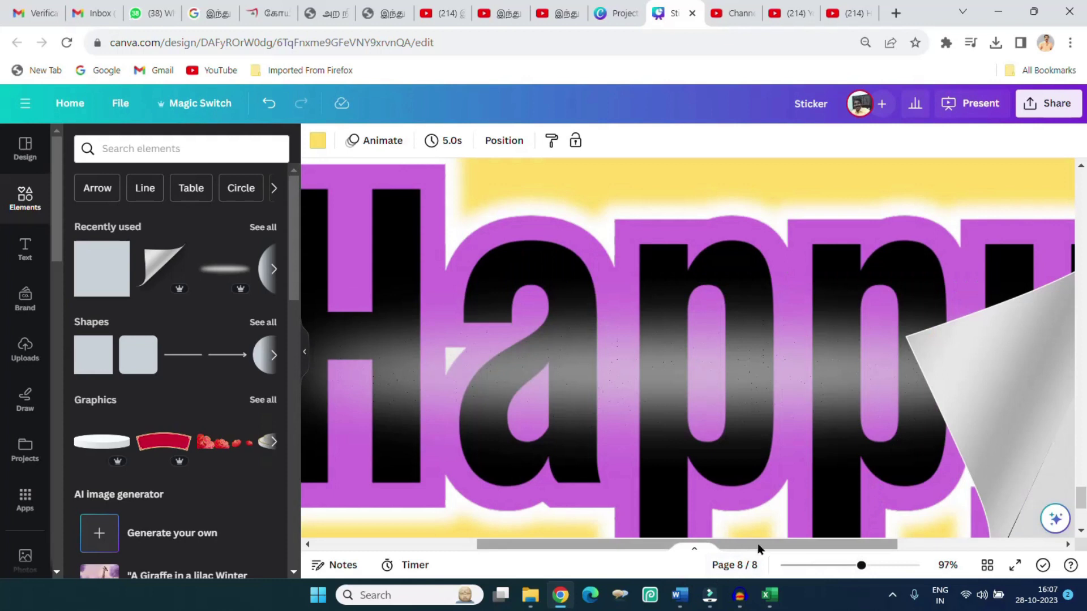
pyautogui.moveTo(758, 544); pyautogui.dragTo(874, 543)
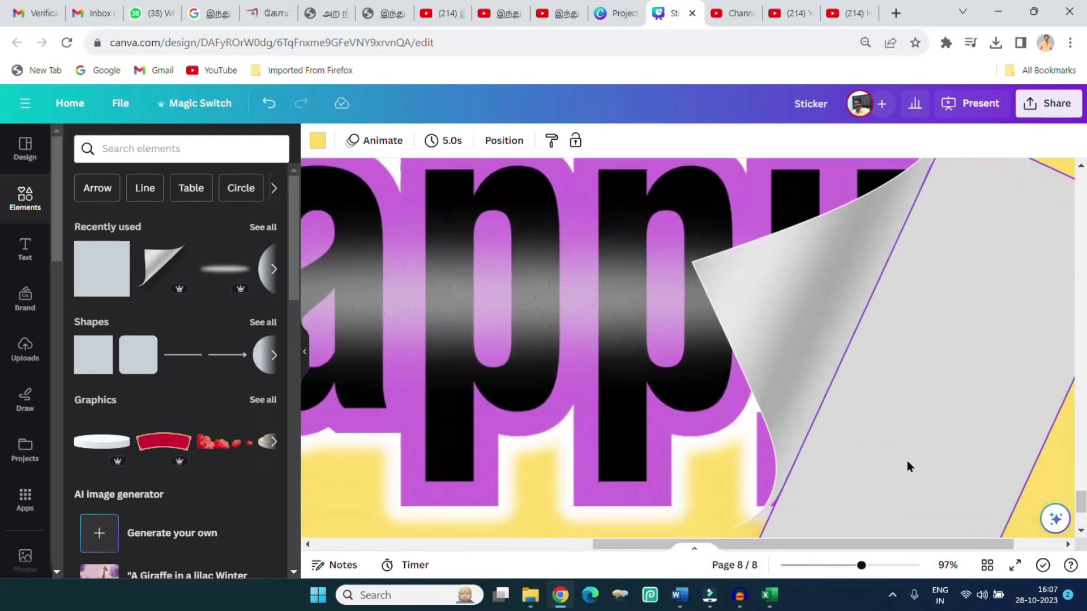
pyautogui.scroll(-2, 907, 461)
pyautogui.scroll(-3, 906, 458)
pyautogui.click(826, 397)
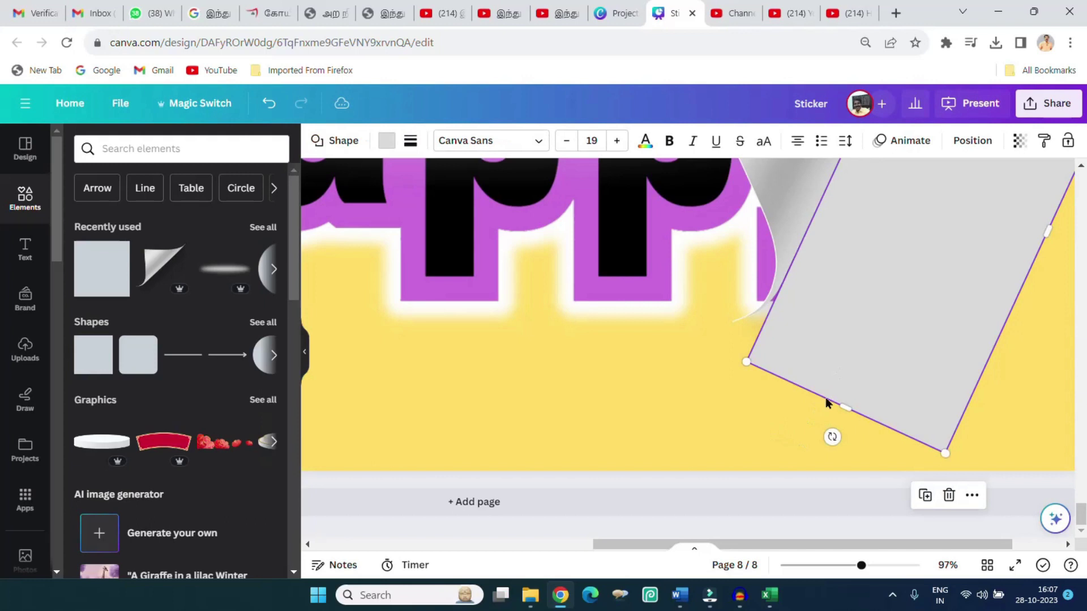
pyautogui.scroll(2, 893, 408)
pyautogui.scroll(3, 892, 412)
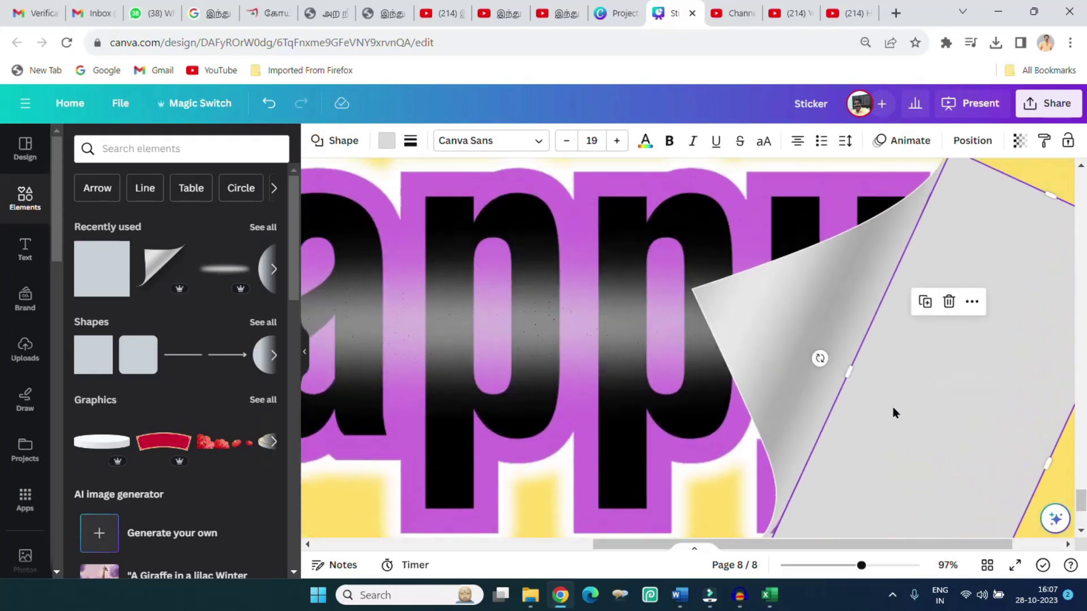
pyautogui.scroll(-5, 892, 413)
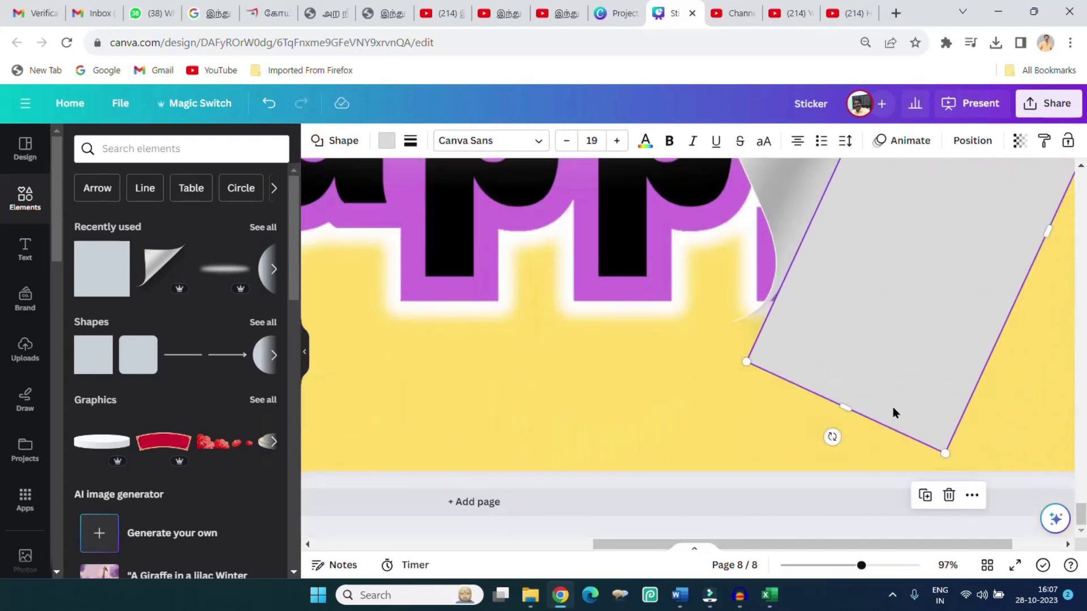
pyautogui.moveTo(826, 434); pyautogui.dragTo(822, 434)
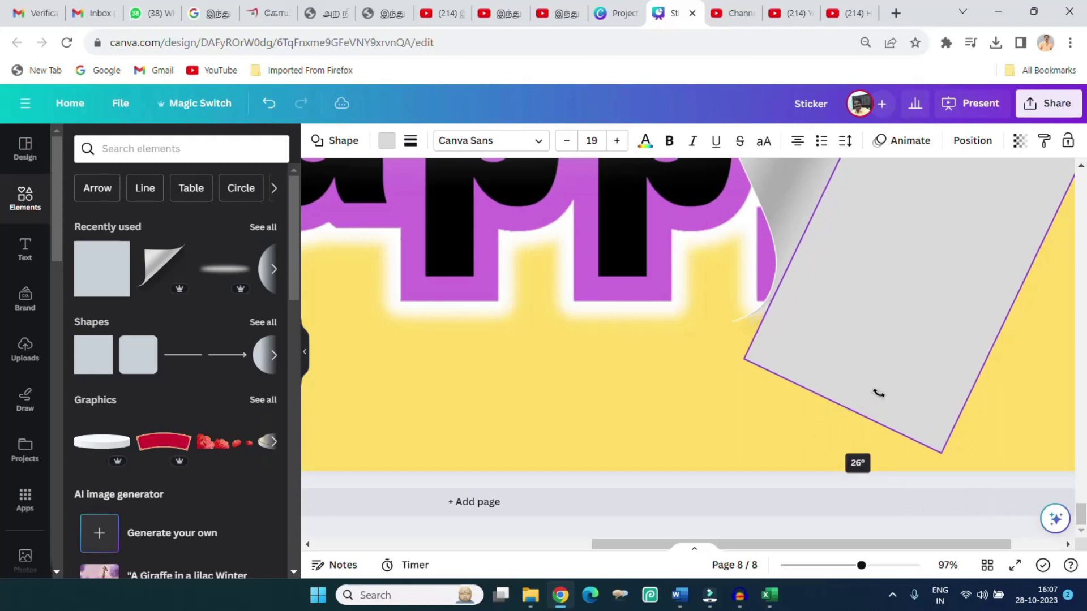
pyautogui.moveTo(942, 445); pyautogui.dragTo(942, 447)
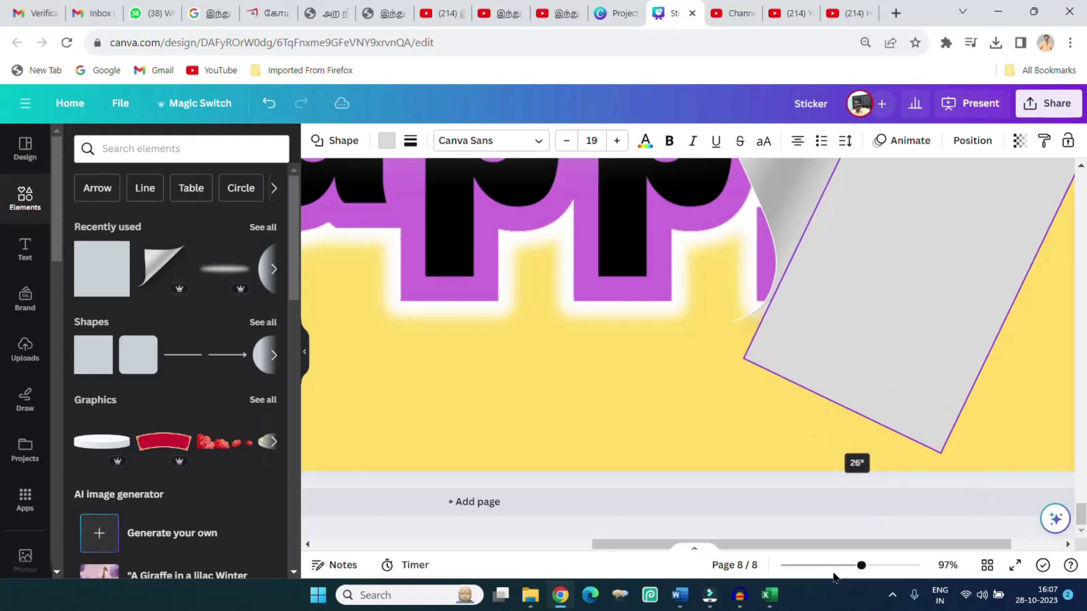
pyautogui.scroll(-5, 900, 475)
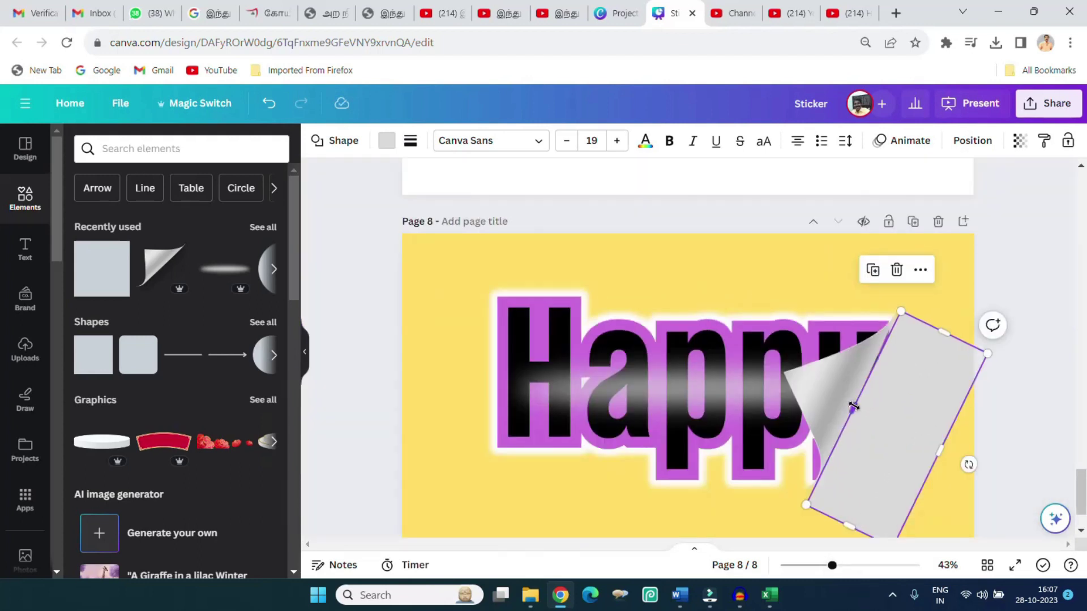
# Widen the grey rectangle slightly, tilt it to 30° and tweak a corner.
pyautogui.moveTo(854, 407); pyautogui.dragTo(853, 408)
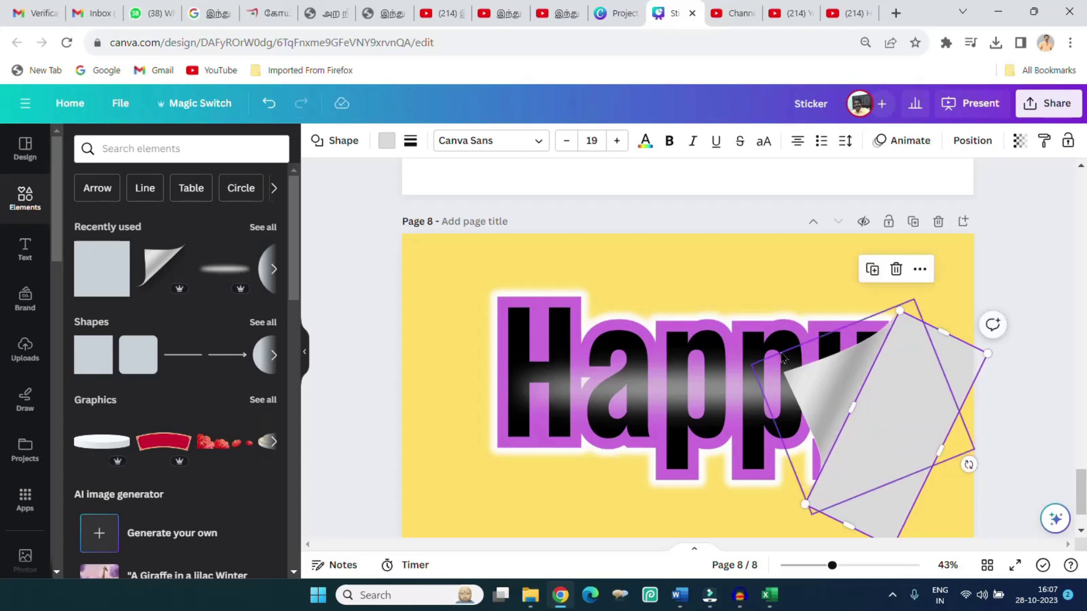
pyautogui.click(816, 251)
pyautogui.click(930, 384)
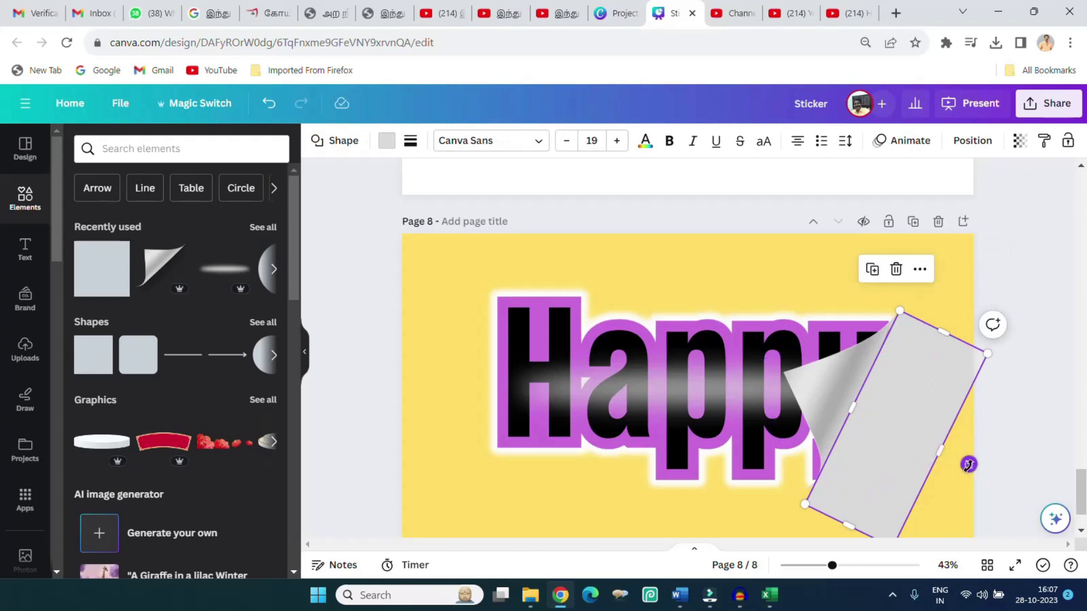
pyautogui.moveTo(968, 464)
pyautogui.mouseDown()
pyautogui.moveTo(953, 465)
pyautogui.moveTo(967, 462)
pyautogui.mouseUp()
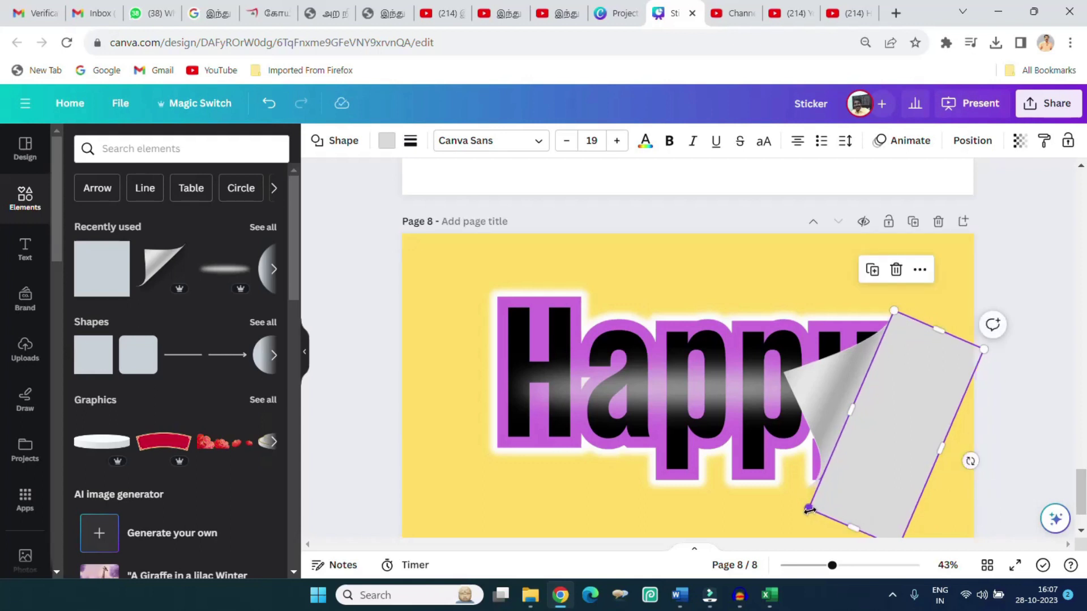
pyautogui.moveTo(808, 510); pyautogui.dragTo(807, 507)
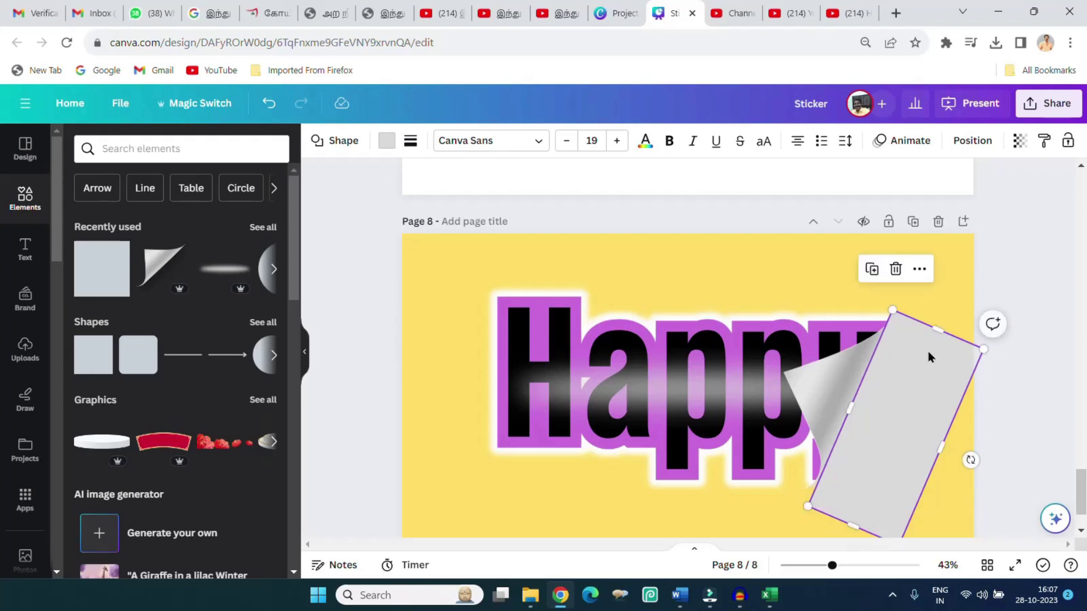
pyautogui.click(944, 307)
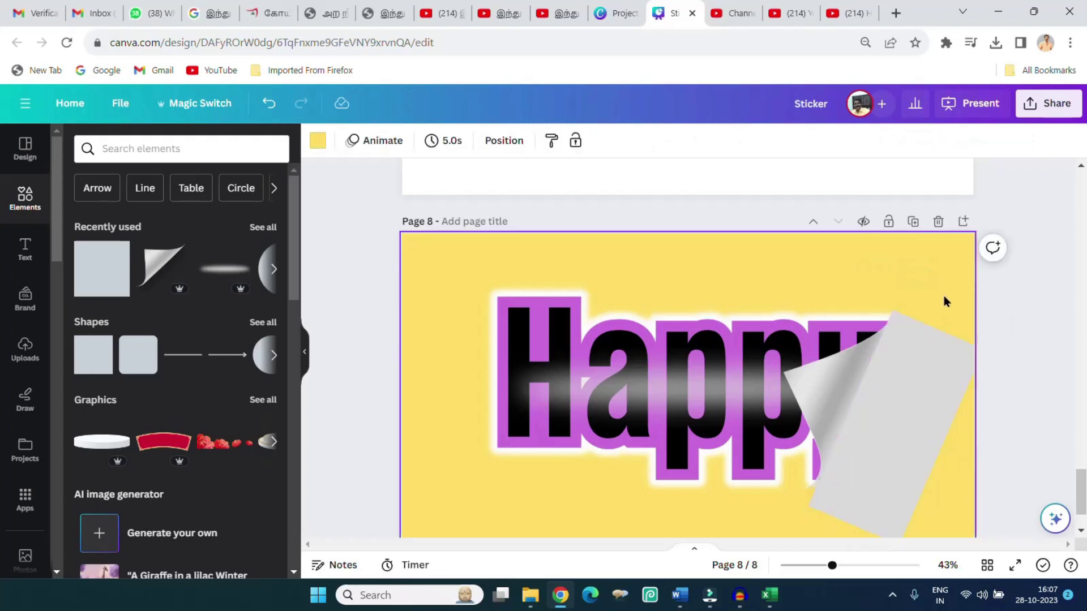
pyautogui.click(926, 396)
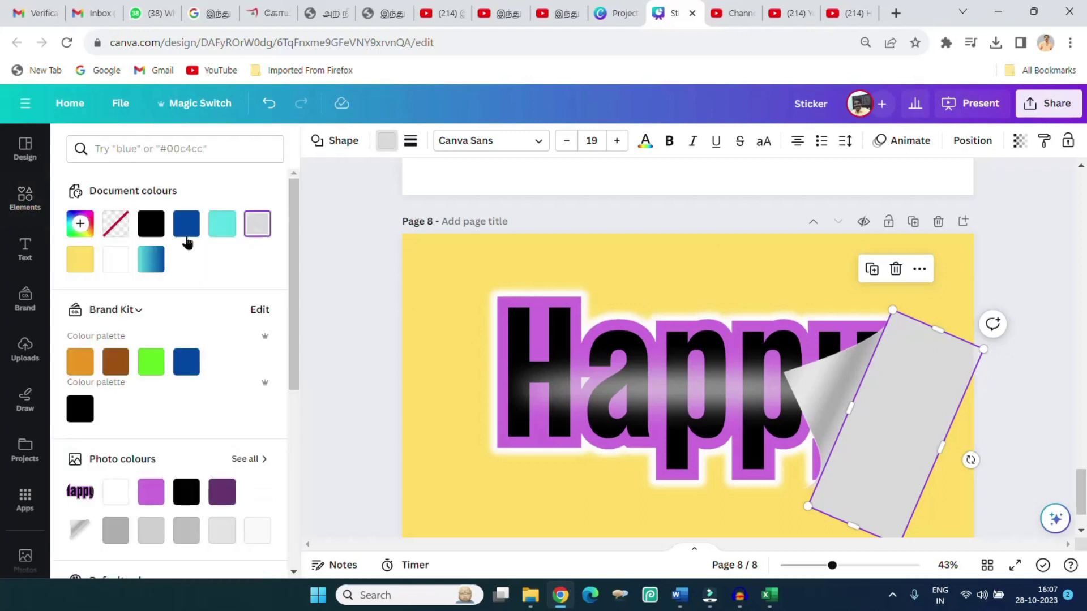
# Fill the tilted rectangle with the yellow background document colour.
pyautogui.click(79, 260)
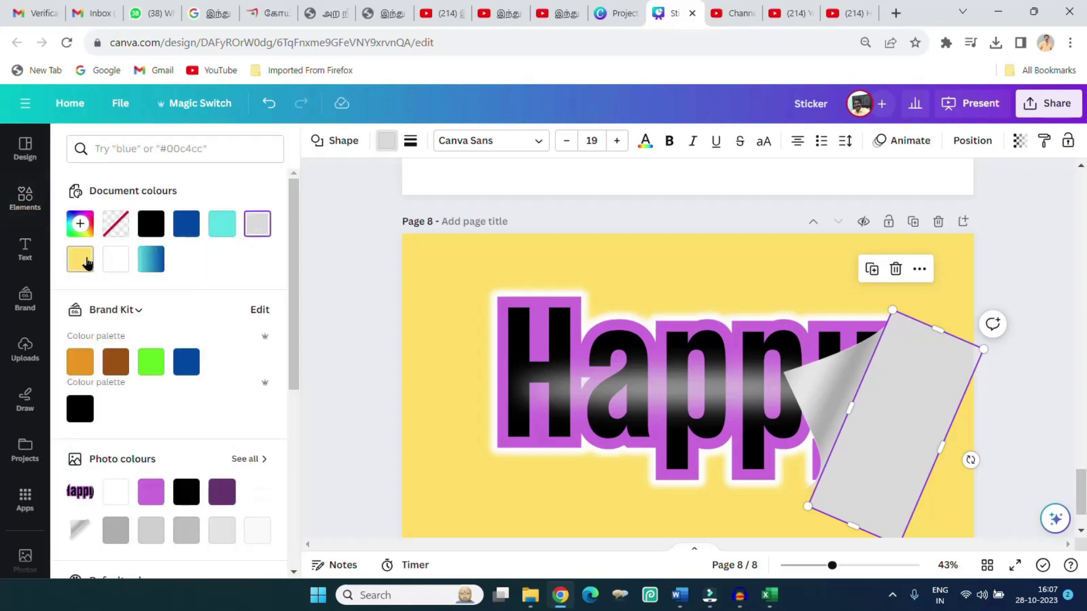
pyautogui.click(613, 526)
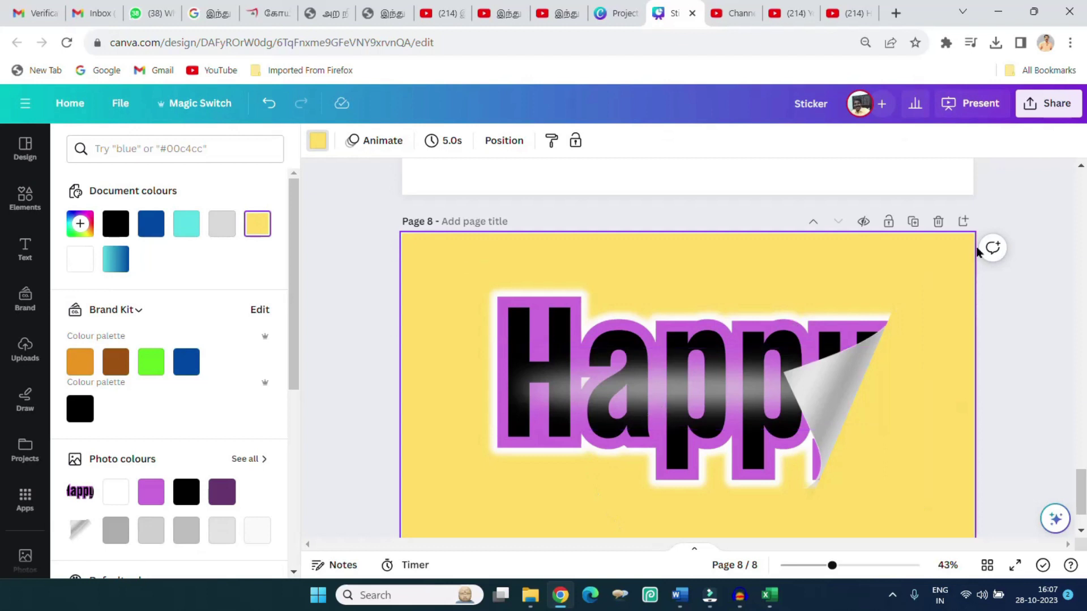
# Download only page 8 as a PNG image.
pyautogui.click(1050, 103)
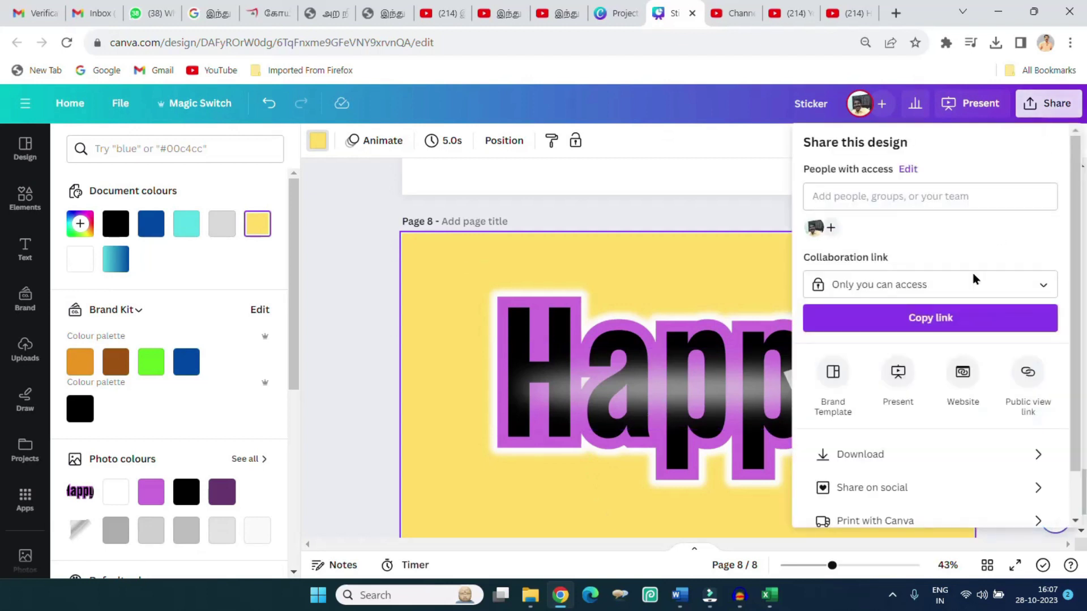
pyautogui.click(874, 460)
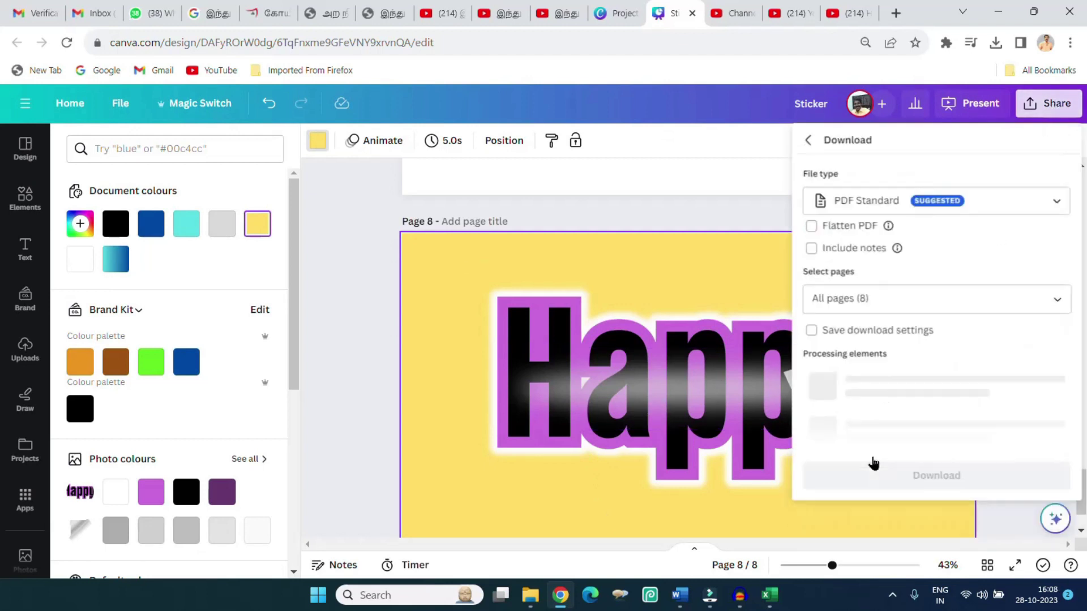
pyautogui.click(985, 197)
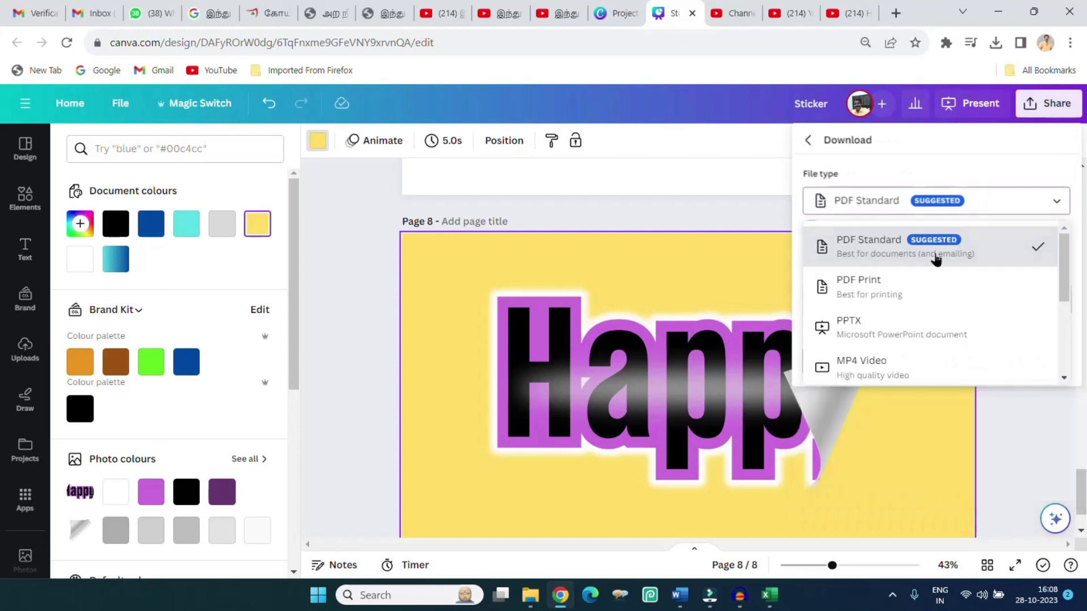
pyautogui.scroll(-1, 934, 258)
pyautogui.scroll(-3, 924, 316)
pyautogui.click(898, 309)
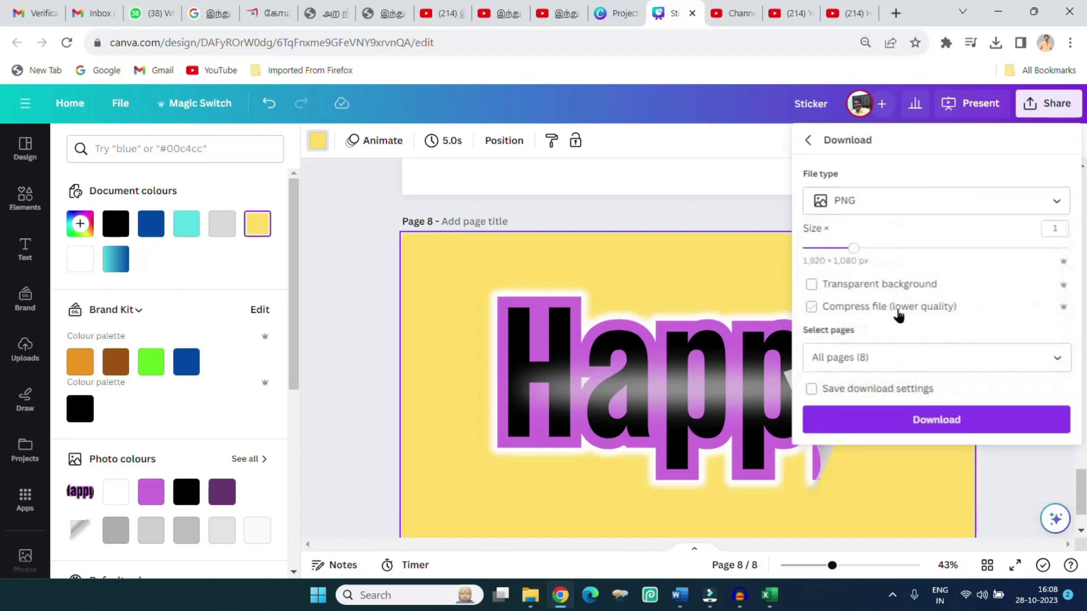
pyautogui.click(1059, 361)
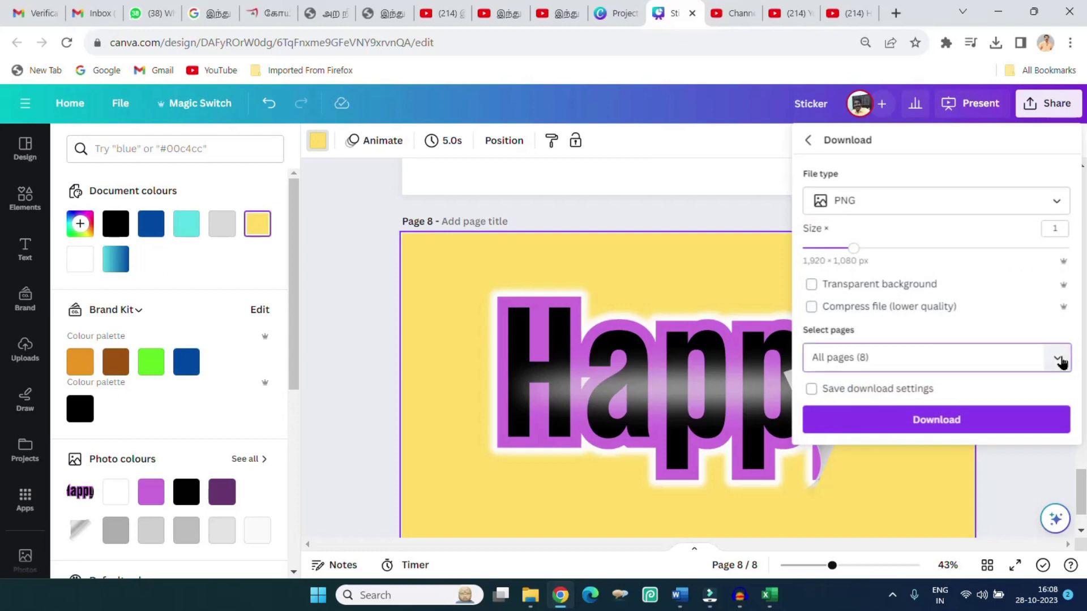
pyautogui.click(1045, 133)
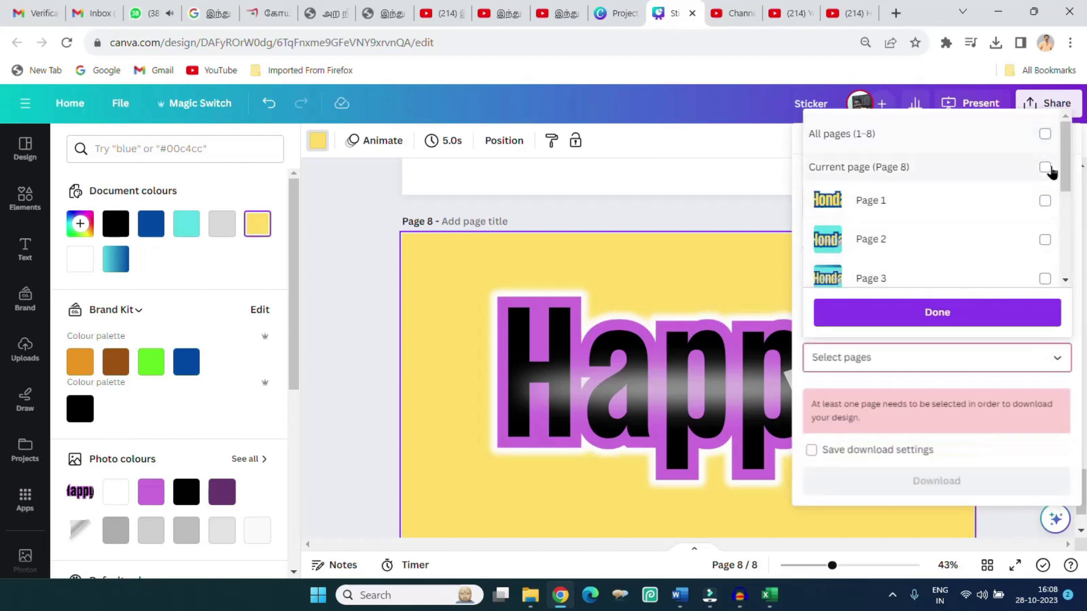
pyautogui.click(1047, 170)
pyautogui.click(961, 312)
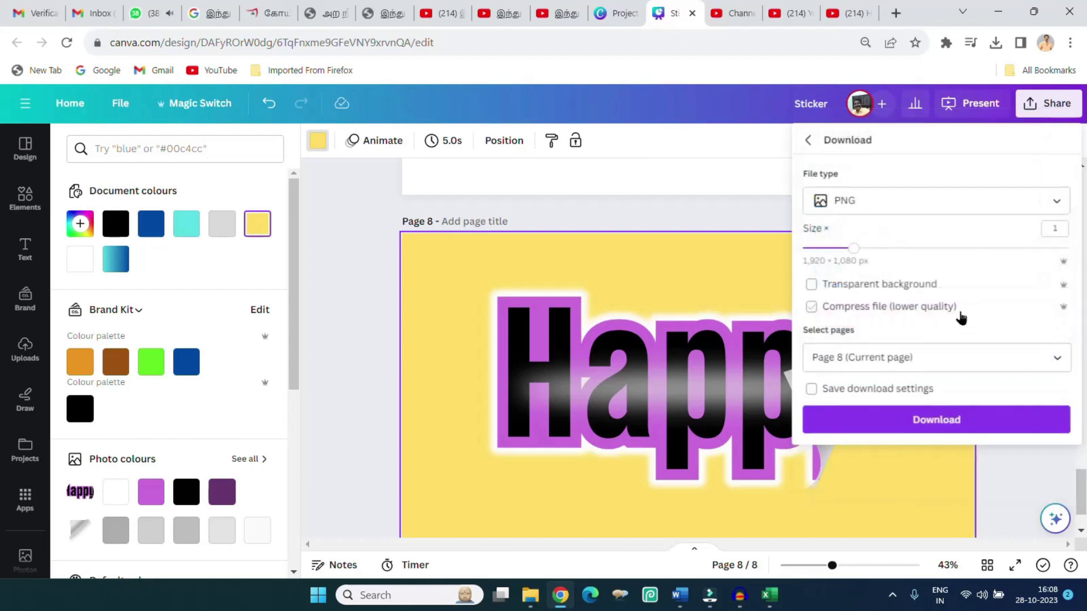
pyautogui.click(955, 420)
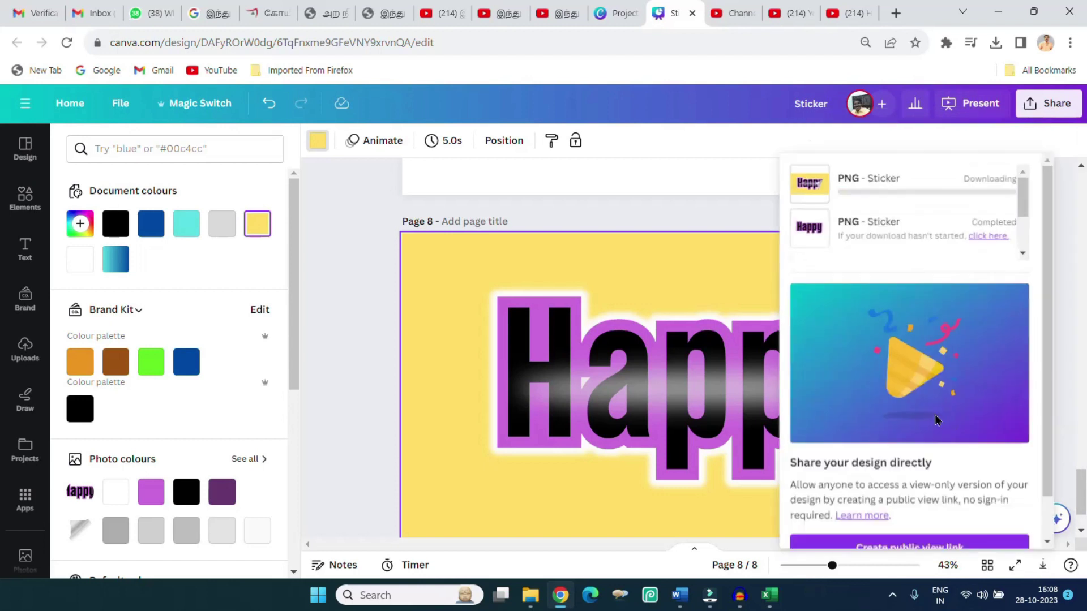
pyautogui.scroll(-2, 711, 417)
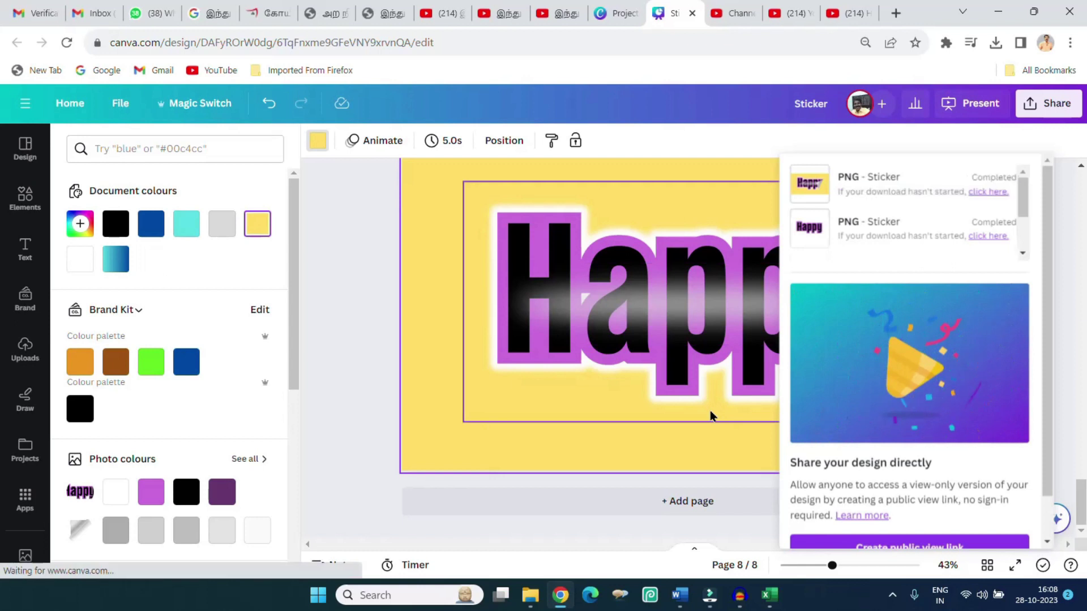
# Add a dark blue page and place Sticker (9).png from downloads on it.
pyautogui.click(680, 502)
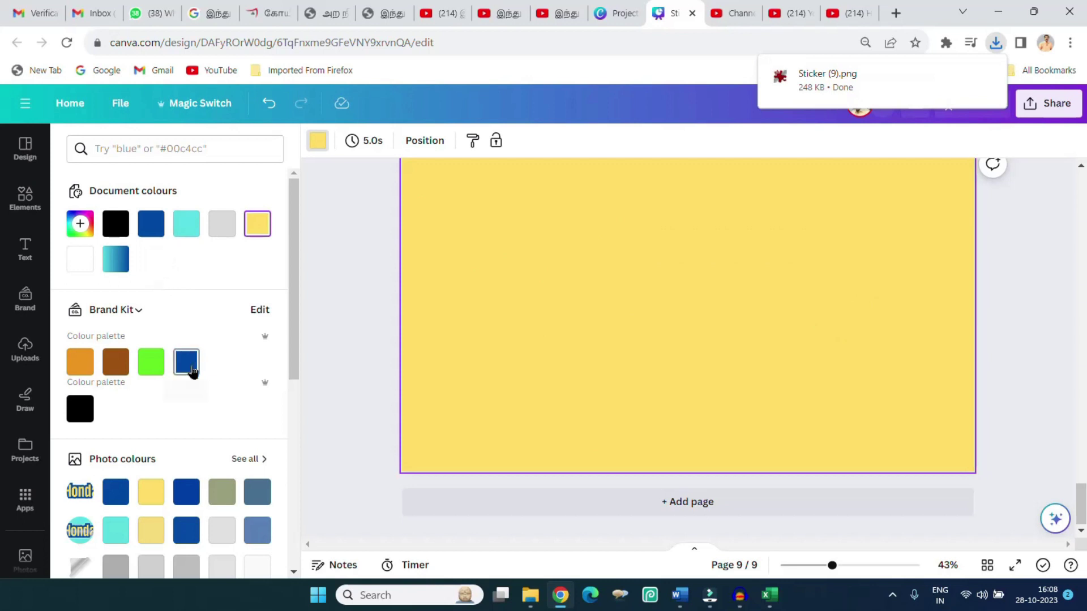
pyautogui.click(187, 365)
pyautogui.scroll(2, 722, 357)
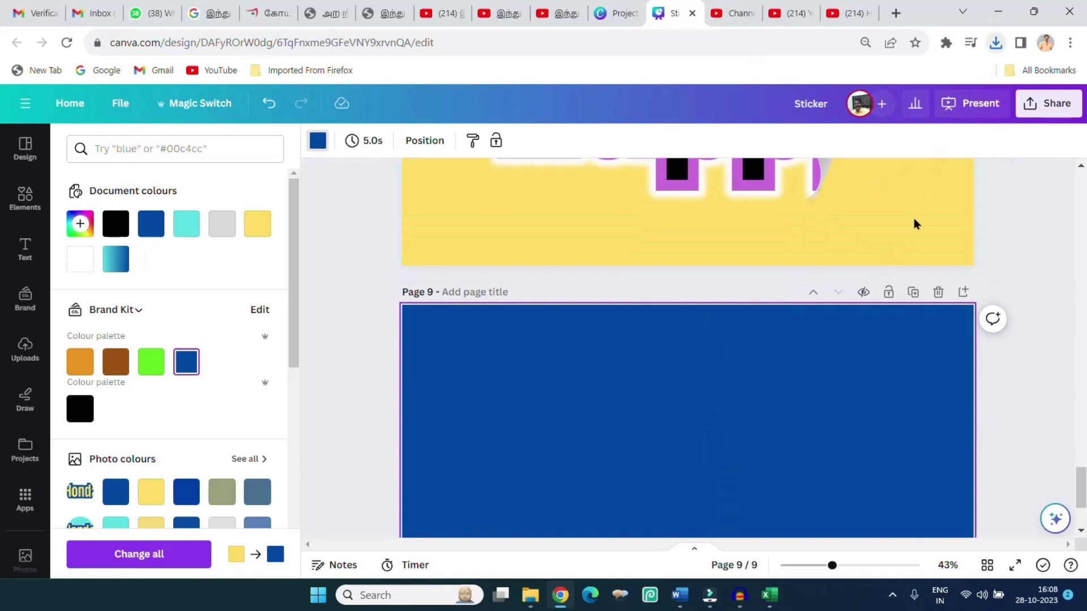
pyautogui.click(996, 42)
pyautogui.moveTo(858, 111)
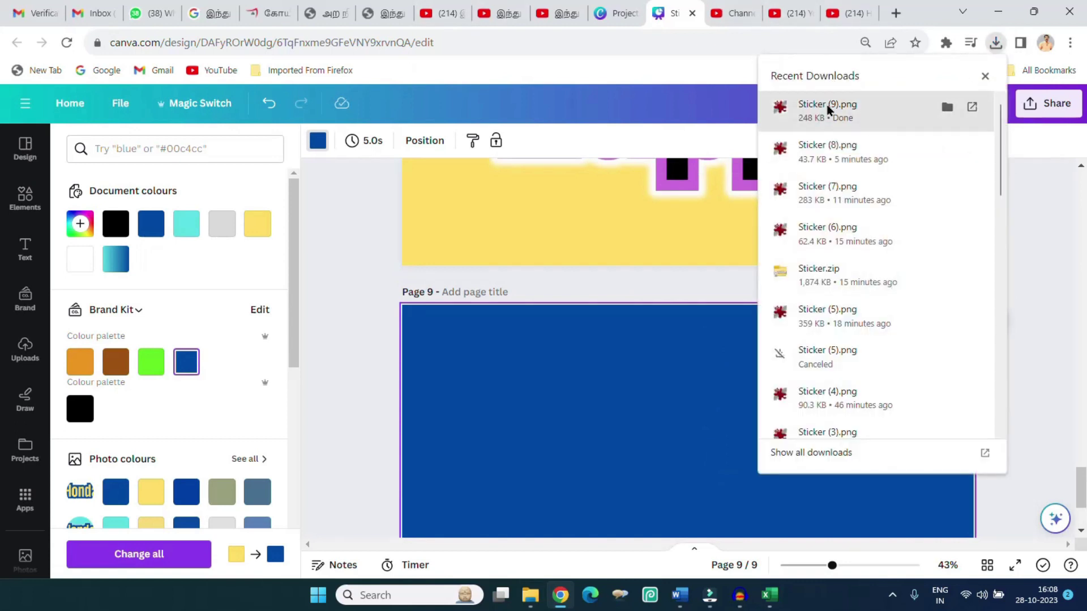
pyautogui.moveTo(828, 109); pyautogui.dragTo(618, 451)
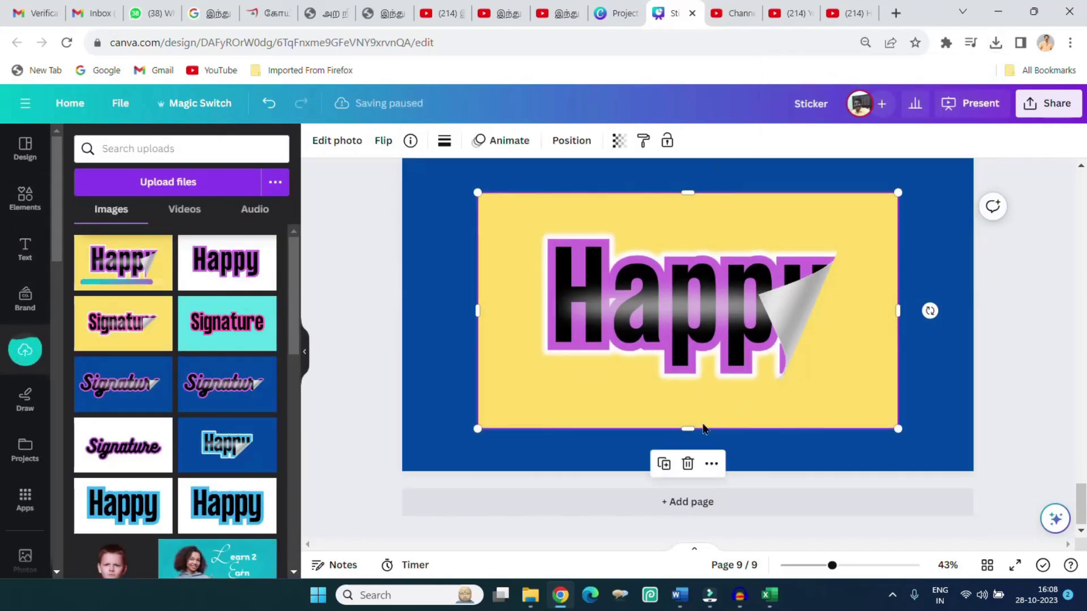
# Crop the sticker's bottom, right, top and left edges tighter.
pyautogui.moveTo(690, 426); pyautogui.dragTo(690, 403)
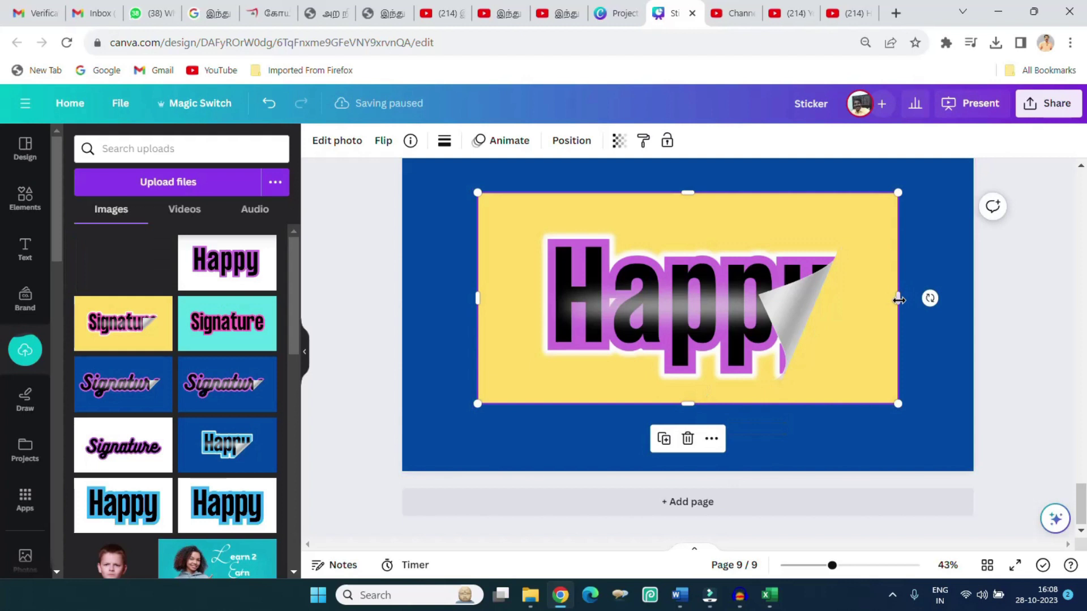
pyautogui.moveTo(894, 298); pyautogui.dragTo(866, 304)
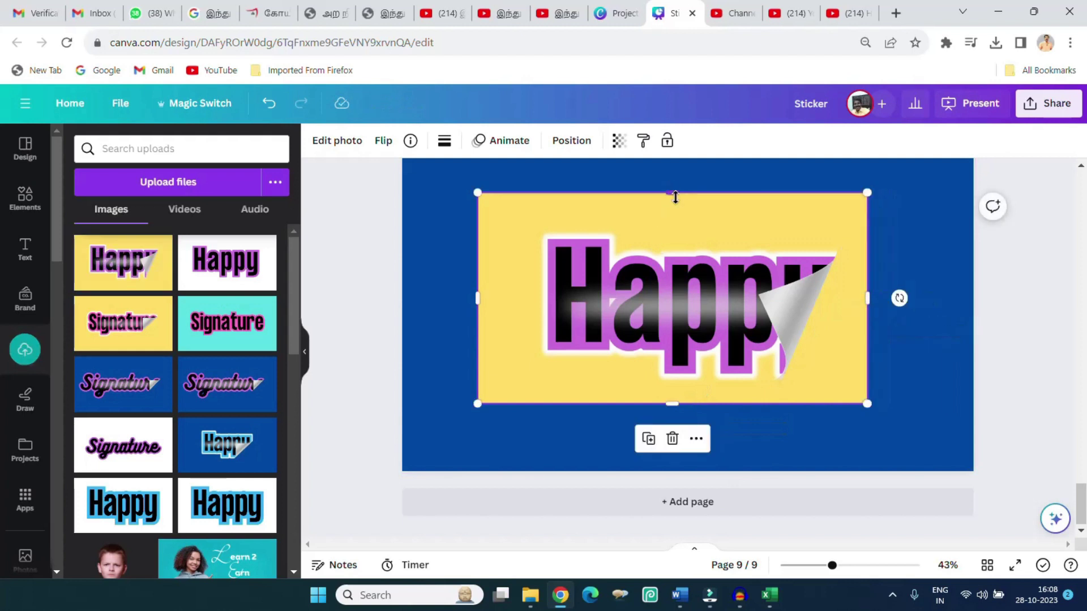
pyautogui.moveTo(675, 193); pyautogui.dragTo(670, 212)
pyautogui.moveTo(477, 310); pyautogui.dragTo(510, 303)
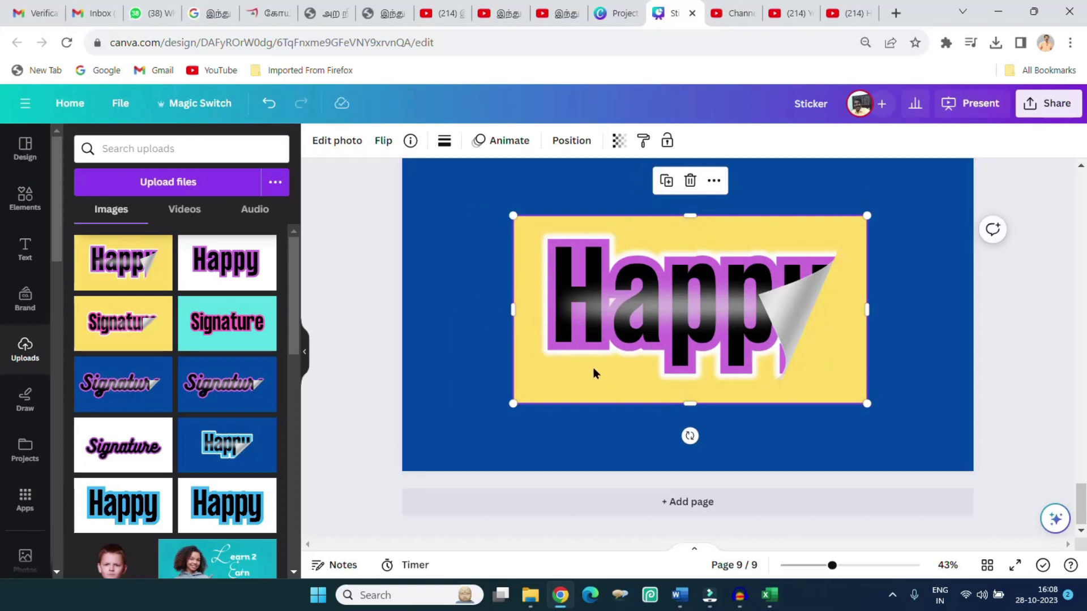
# Remove the sticker's yellow background with BG Remover and trim space above and below.
pyautogui.click(330, 141)
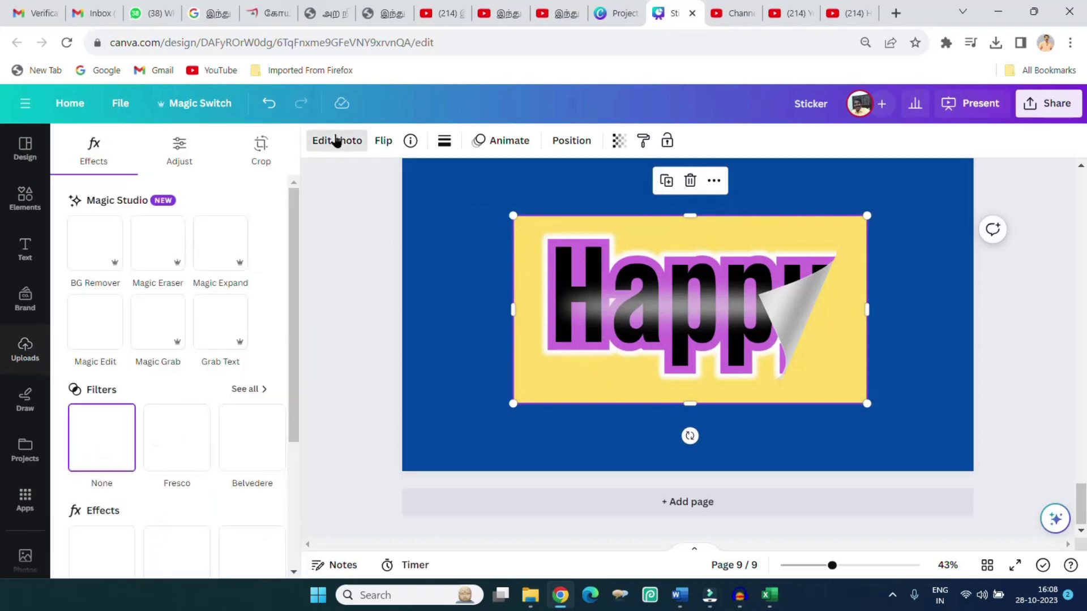
pyautogui.click(104, 252)
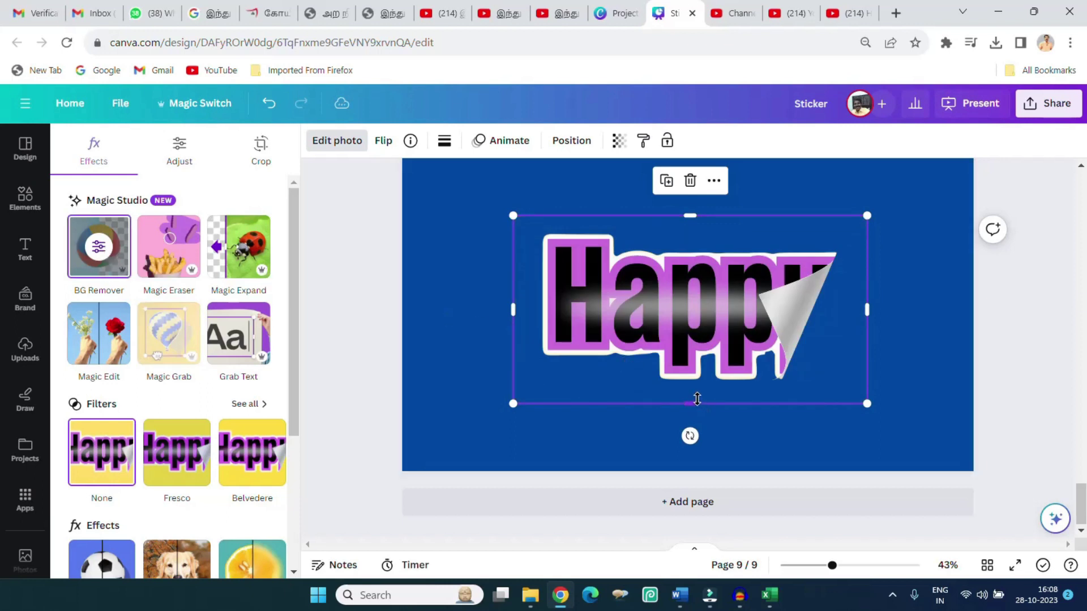
pyautogui.moveTo(696, 399); pyautogui.dragTo(697, 394)
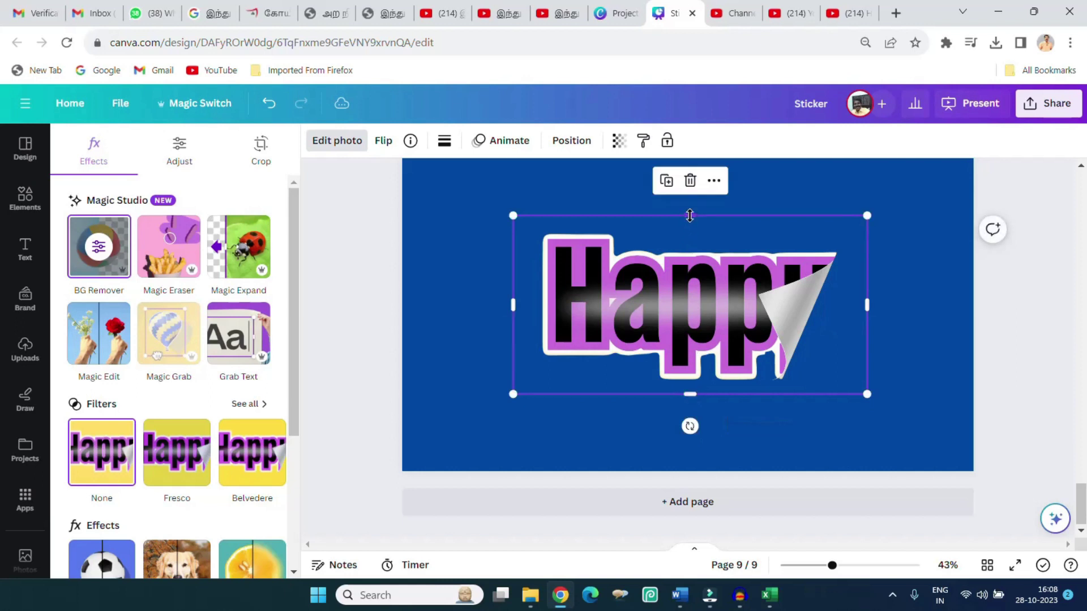
pyautogui.moveTo(690, 215); pyautogui.dragTo(689, 221)
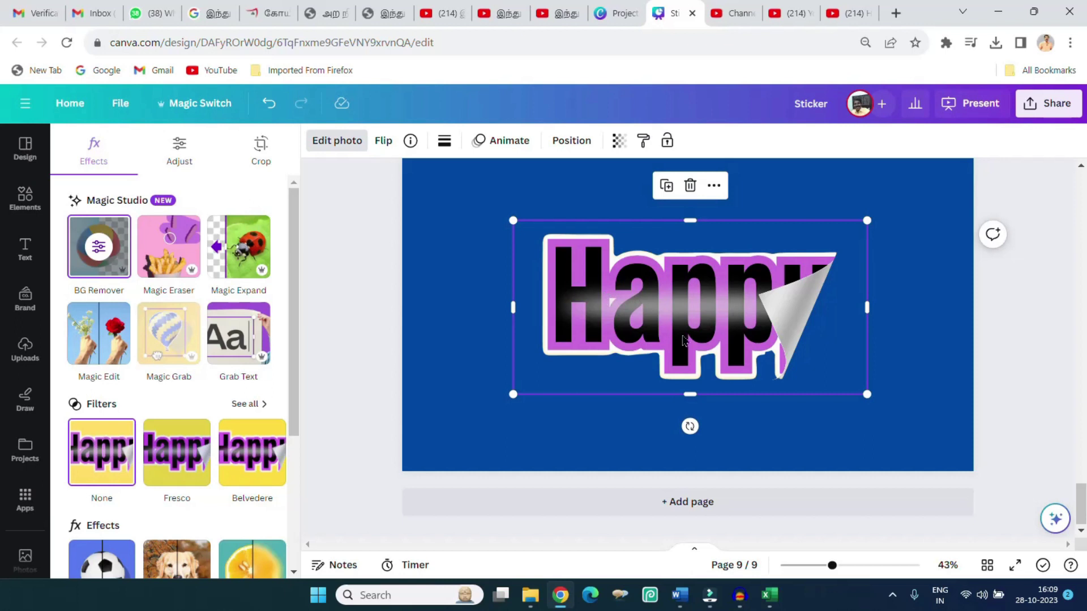
pyautogui.scroll(-2, 155, 463)
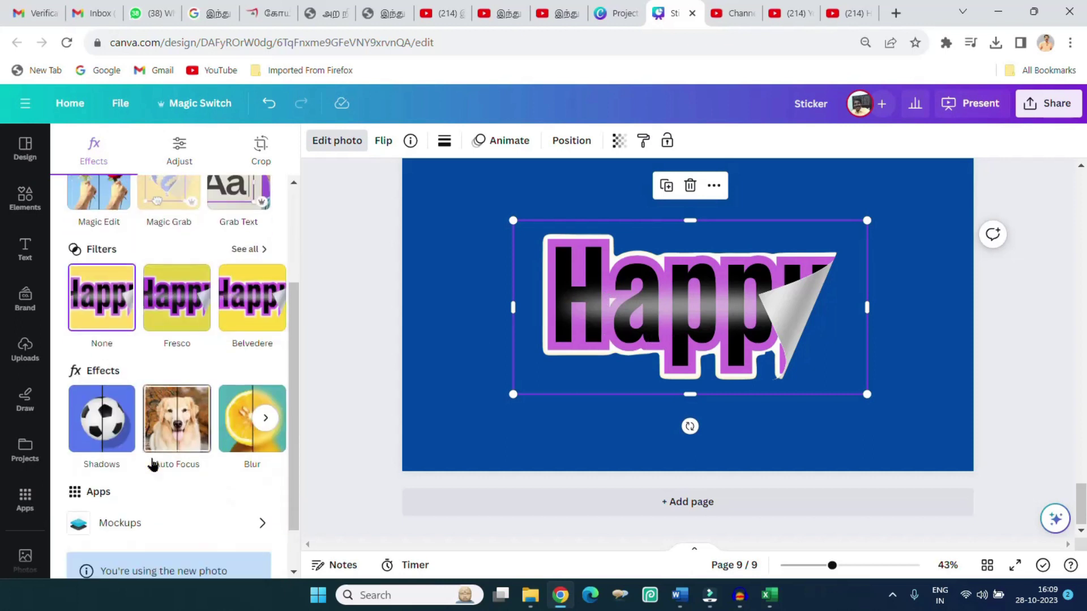
# Add a Drop shadow with larger size, more blur, a shifted angle and intensity 43.
pyautogui.click(110, 435)
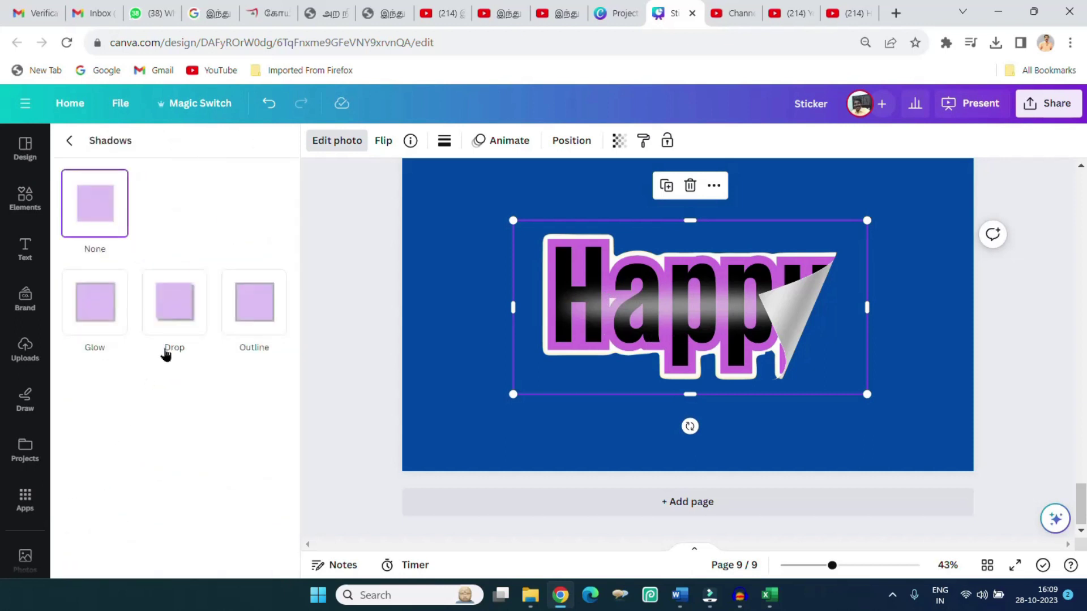
pyautogui.click(173, 316)
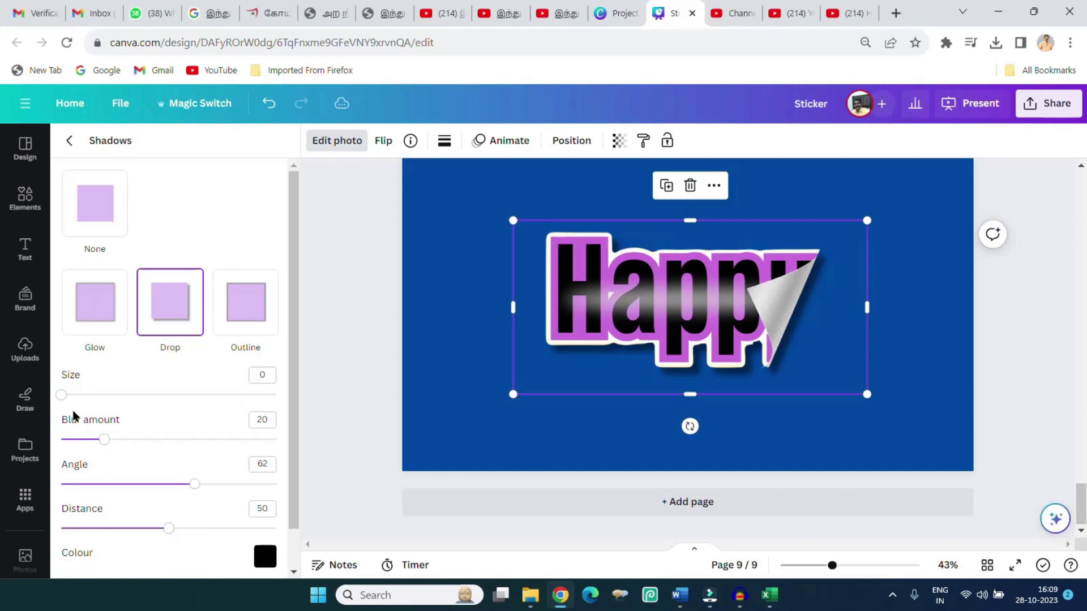
pyautogui.moveTo(61, 394)
pyautogui.mouseDown()
pyautogui.moveTo(108, 403)
pyautogui.moveTo(91, 399)
pyautogui.mouseUp()
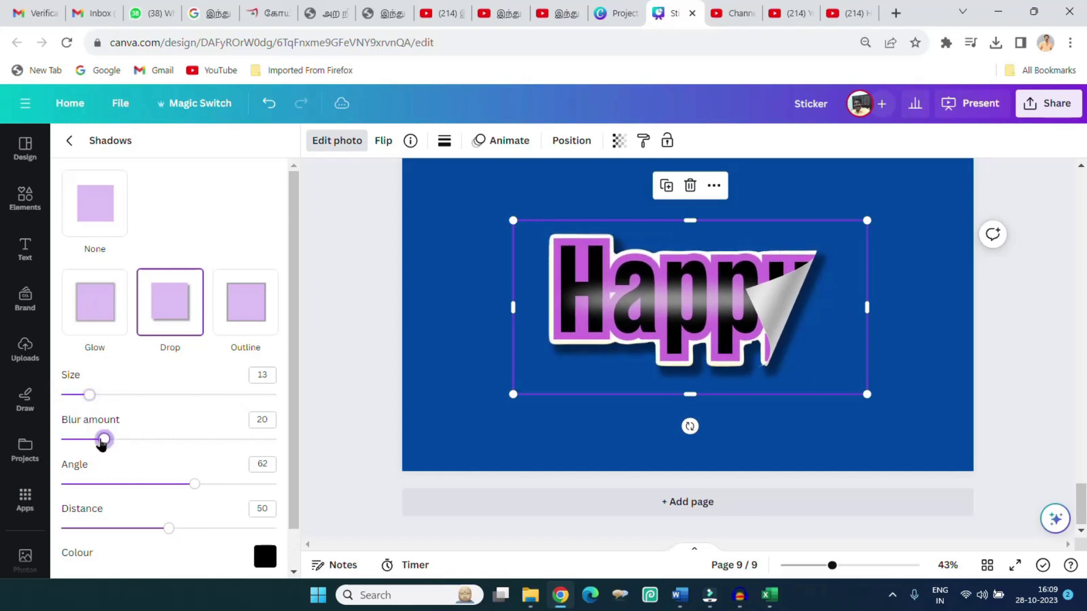
pyautogui.moveTo(104, 439)
pyautogui.mouseDown()
pyautogui.moveTo(142, 448)
pyautogui.moveTo(133, 443)
pyautogui.mouseUp()
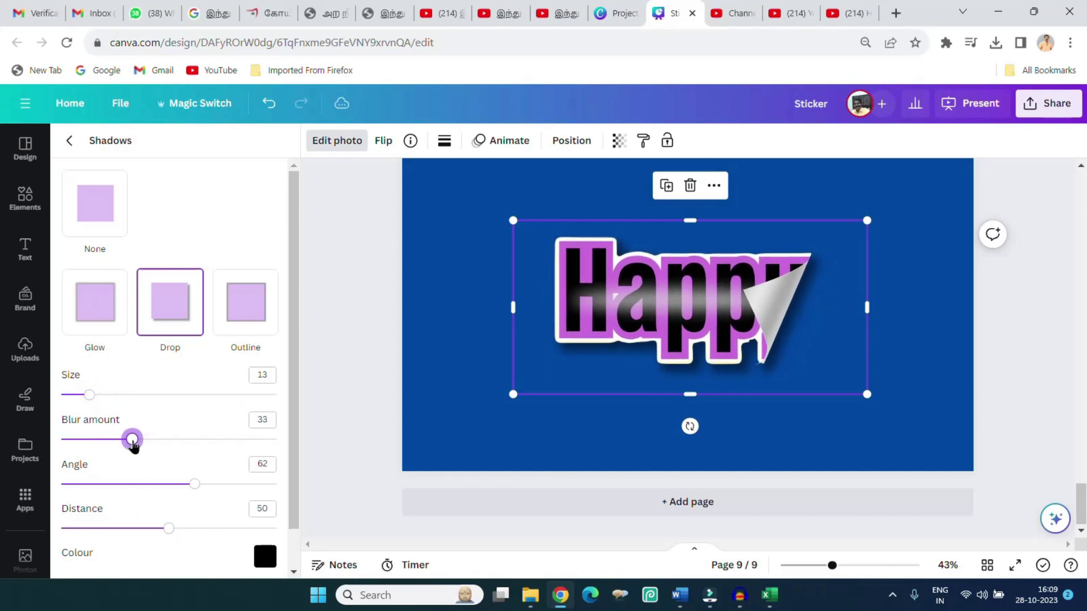
pyautogui.moveTo(194, 486)
pyautogui.mouseDown()
pyautogui.moveTo(167, 484)
pyautogui.moveTo(202, 483)
pyautogui.mouseUp()
pyautogui.scroll(-1, 195, 499)
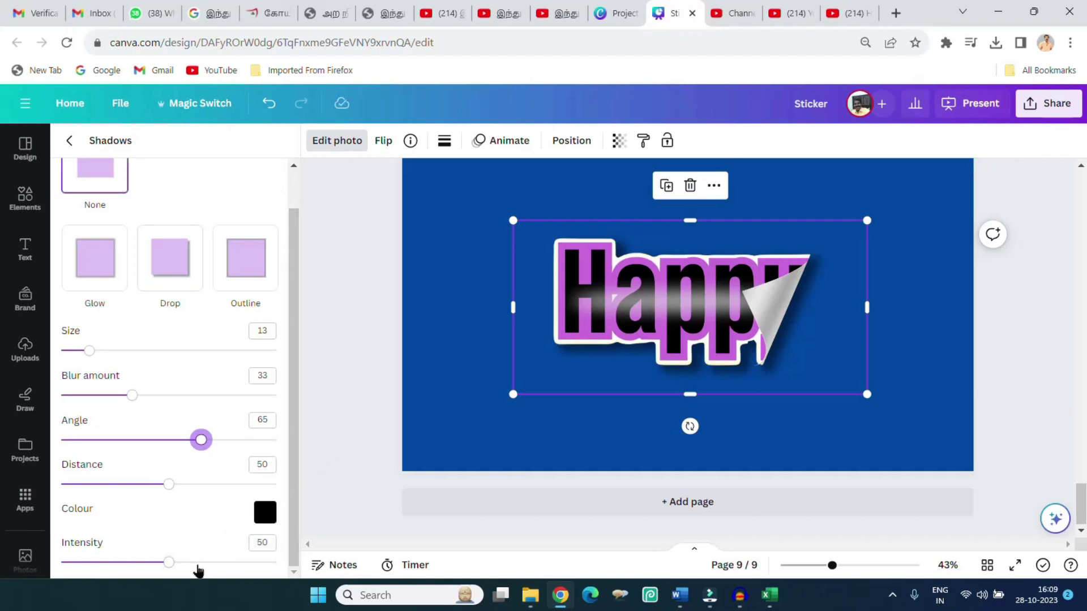
pyautogui.moveTo(168, 562); pyautogui.dragTo(129, 565)
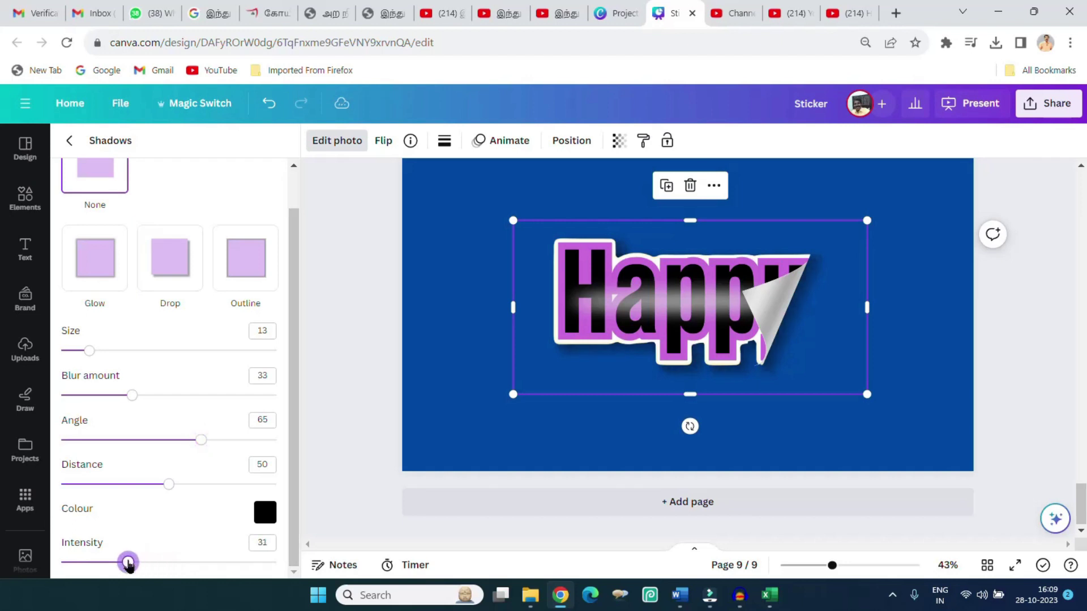
pyautogui.moveTo(128, 564); pyautogui.dragTo(154, 562)
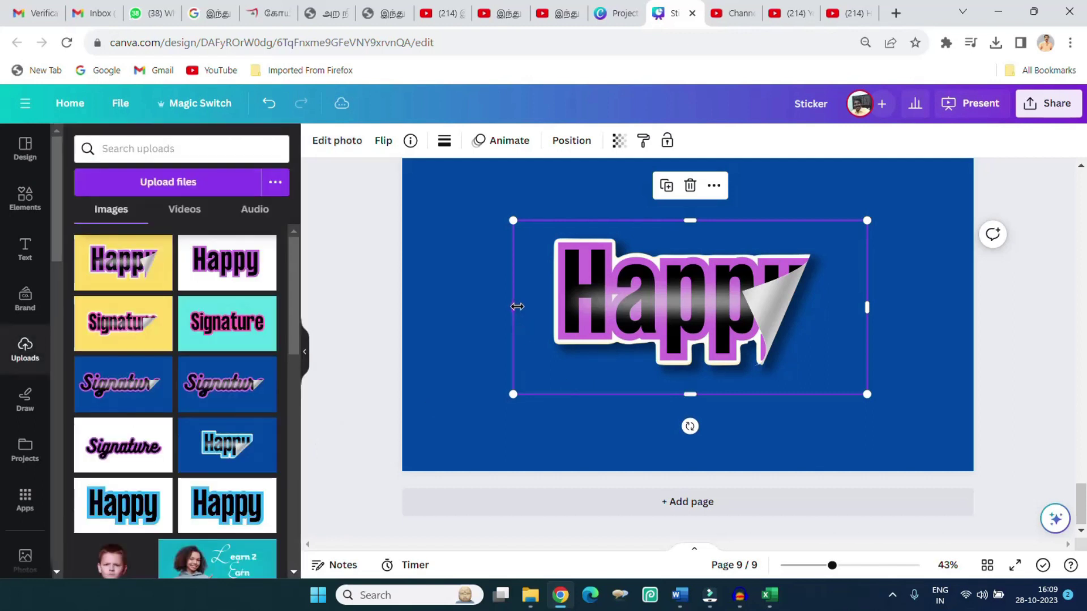
# Crop the sticker's left, right, top and bottom edges closer.
pyautogui.moveTo(531, 305); pyautogui.dragTo(523, 308)
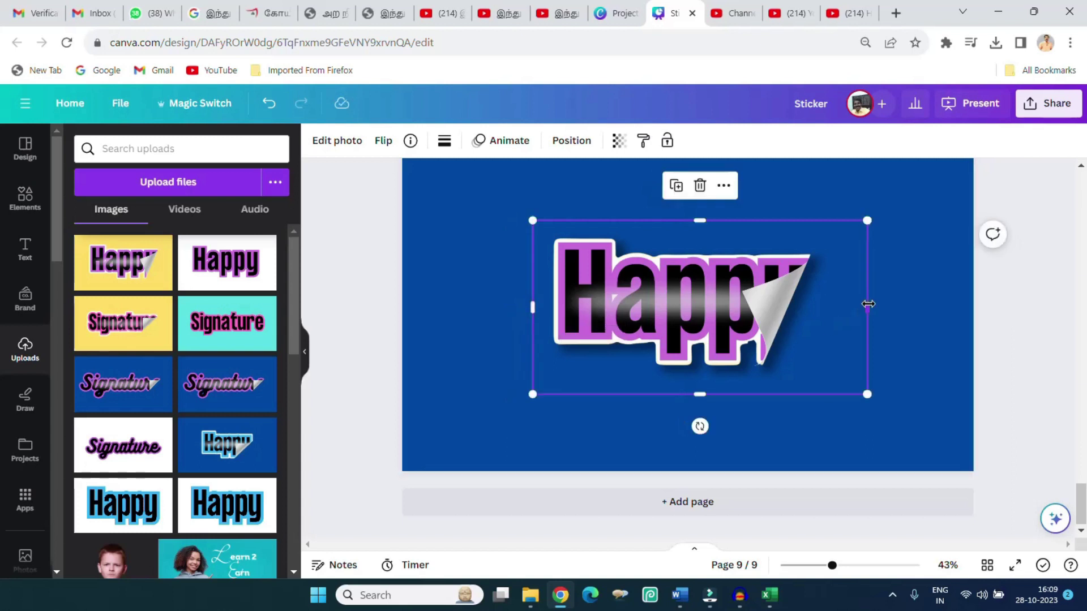
pyautogui.moveTo(845, 309); pyautogui.dragTo(832, 308)
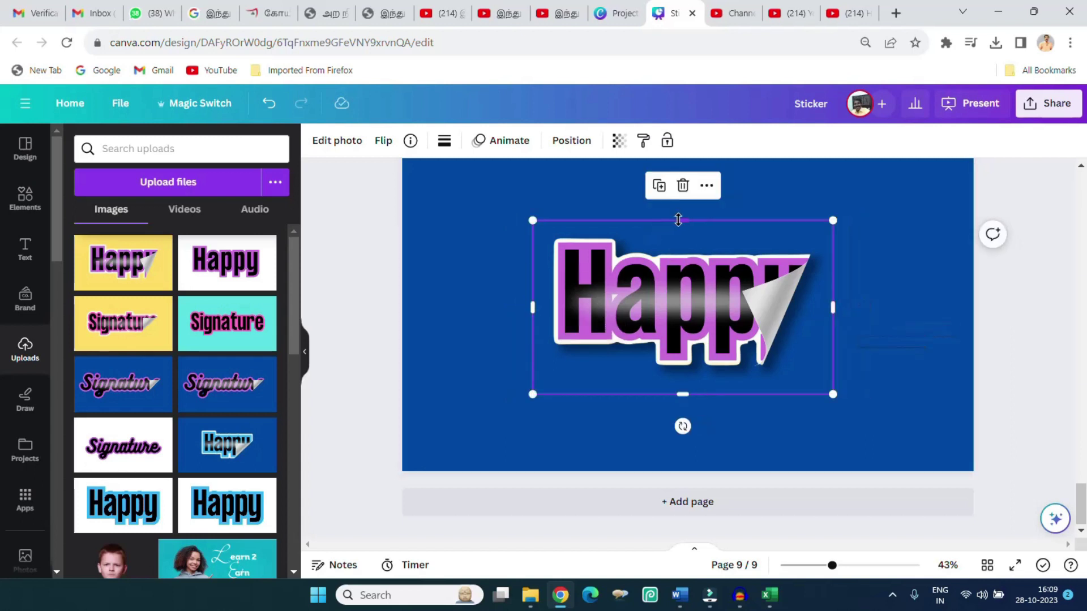
pyautogui.moveTo(679, 220); pyautogui.dragTo(680, 227)
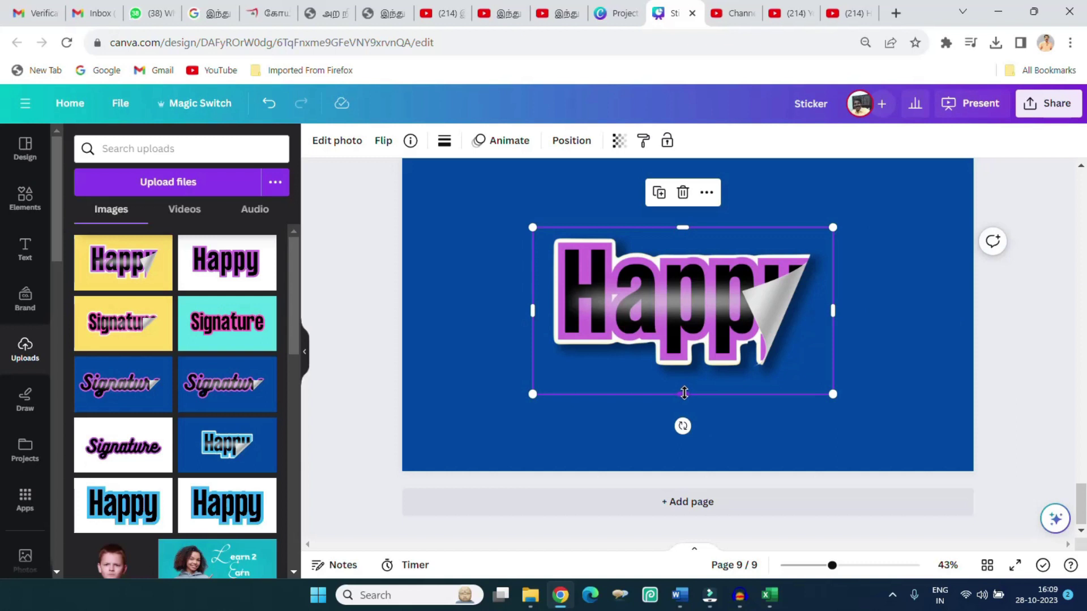
pyautogui.moveTo(684, 392); pyautogui.dragTo(686, 388)
# Apply the cyan-to-blue linear gradient to the page background.
pyautogui.click(480, 295)
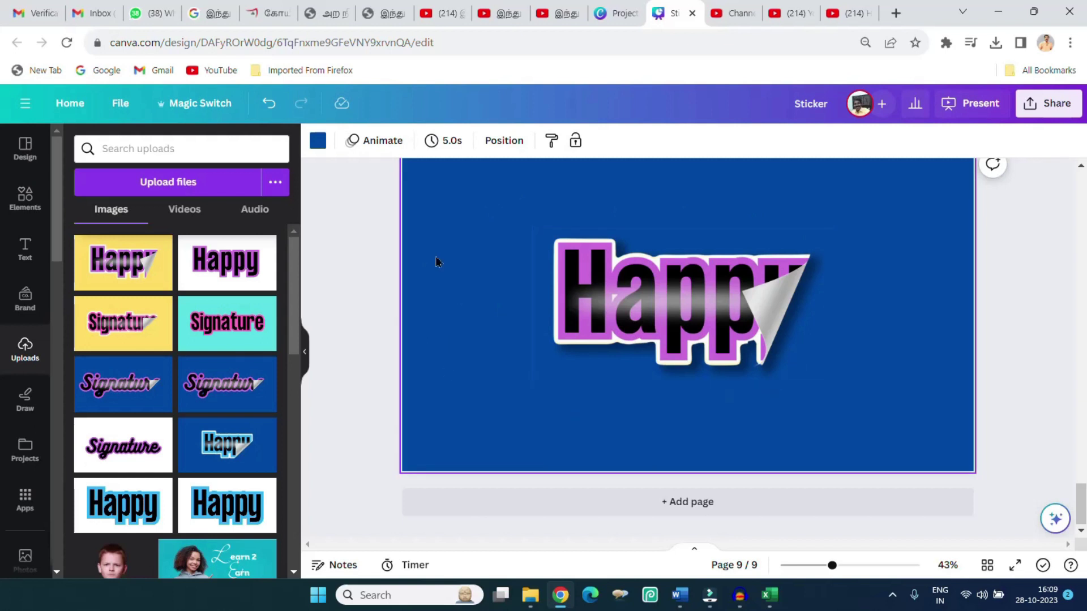
pyautogui.click(315, 145)
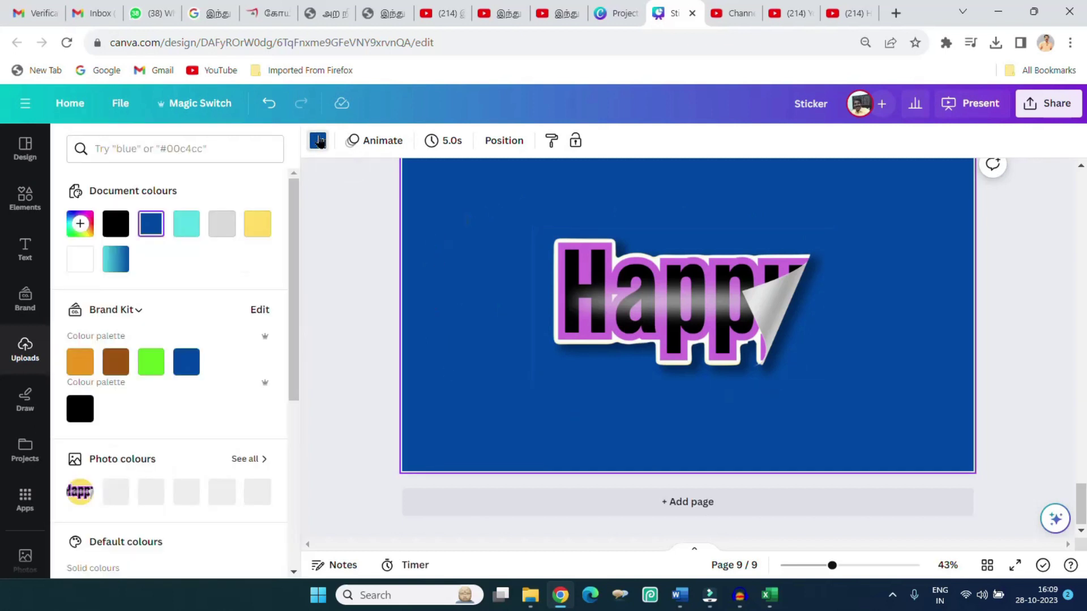
pyautogui.click(117, 263)
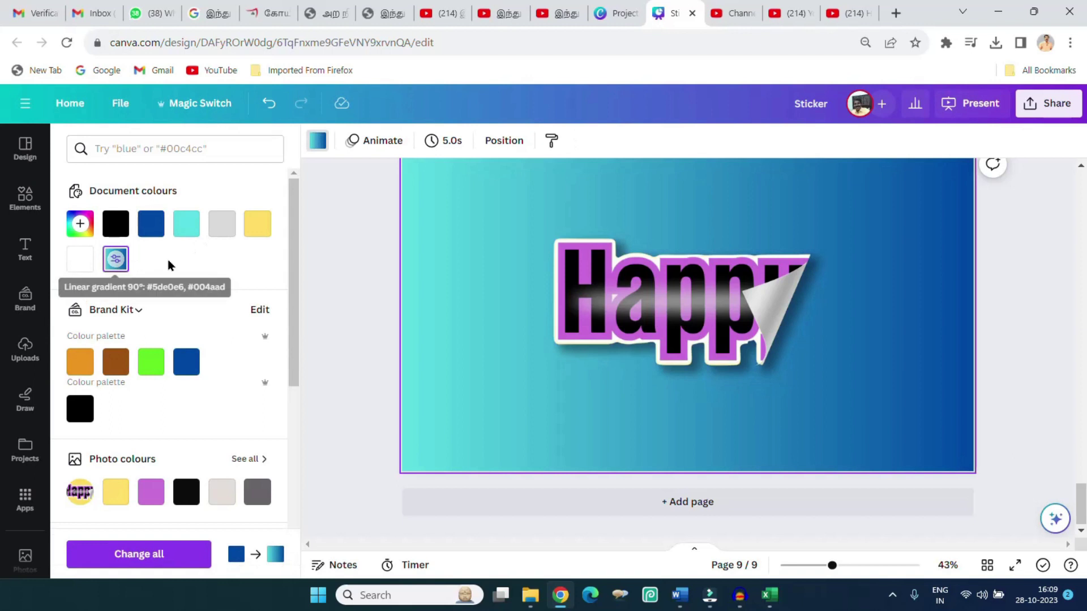
# Enlarge the sticker from opposite corners to fill most of the page.
pyautogui.click(595, 327)
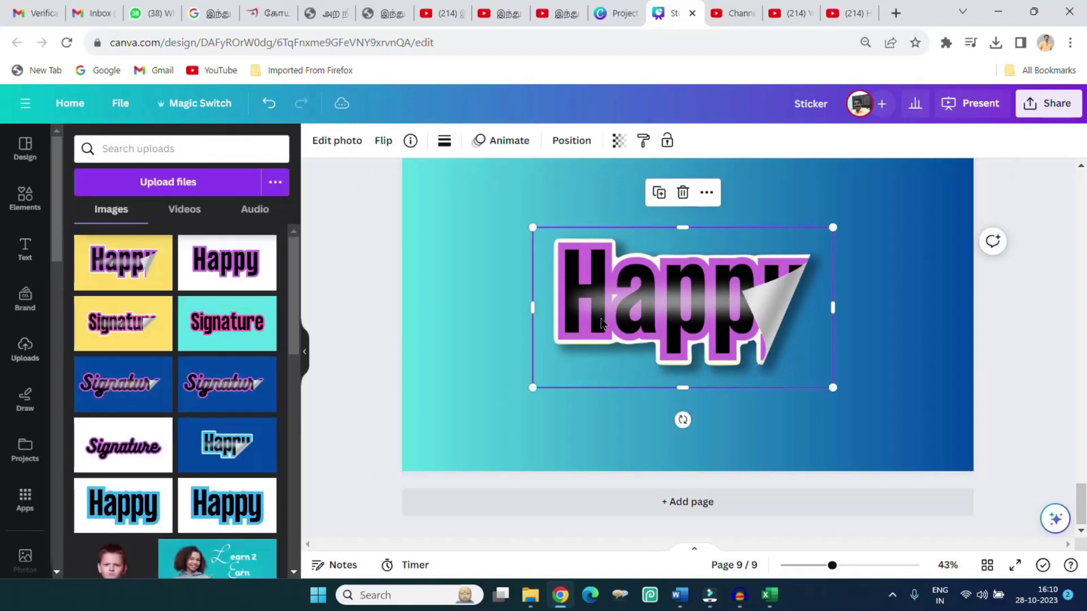
pyautogui.moveTo(532, 384); pyautogui.dragTo(444, 435)
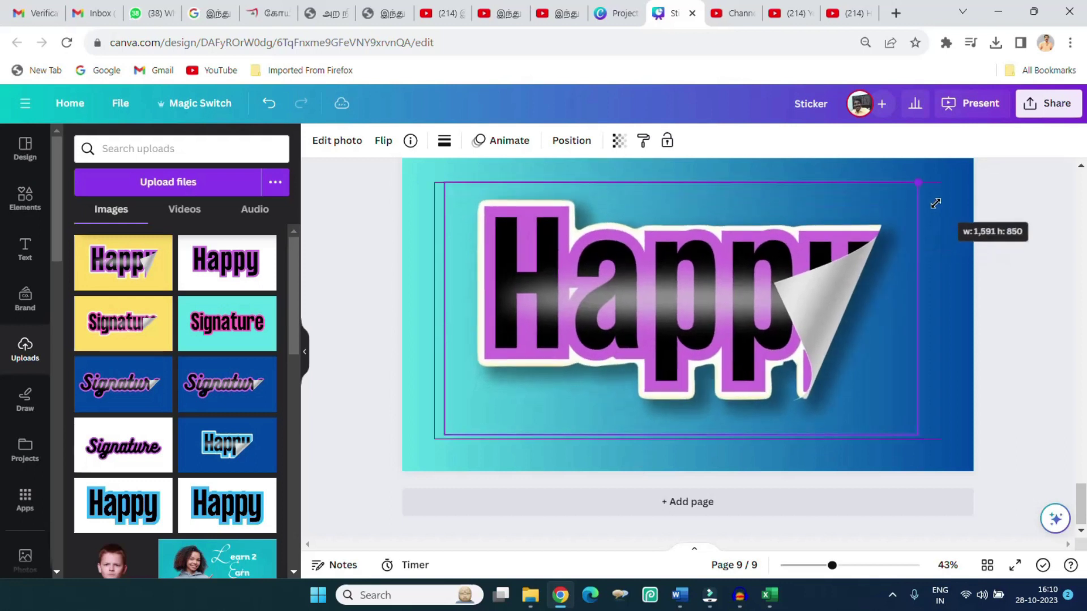
pyautogui.moveTo(837, 230); pyautogui.dragTo(919, 183)
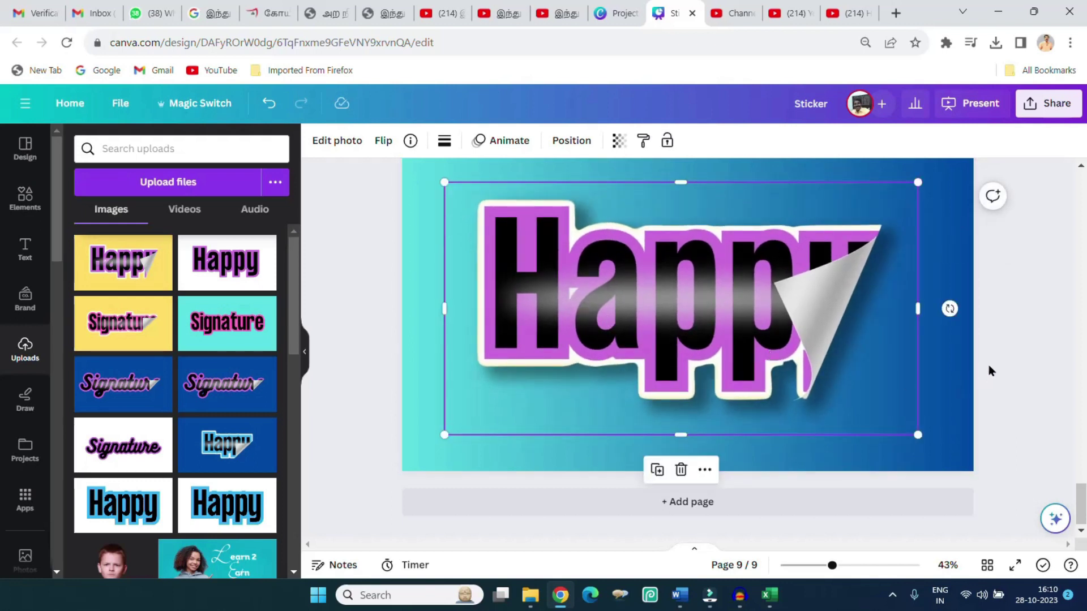
pyautogui.click(1009, 363)
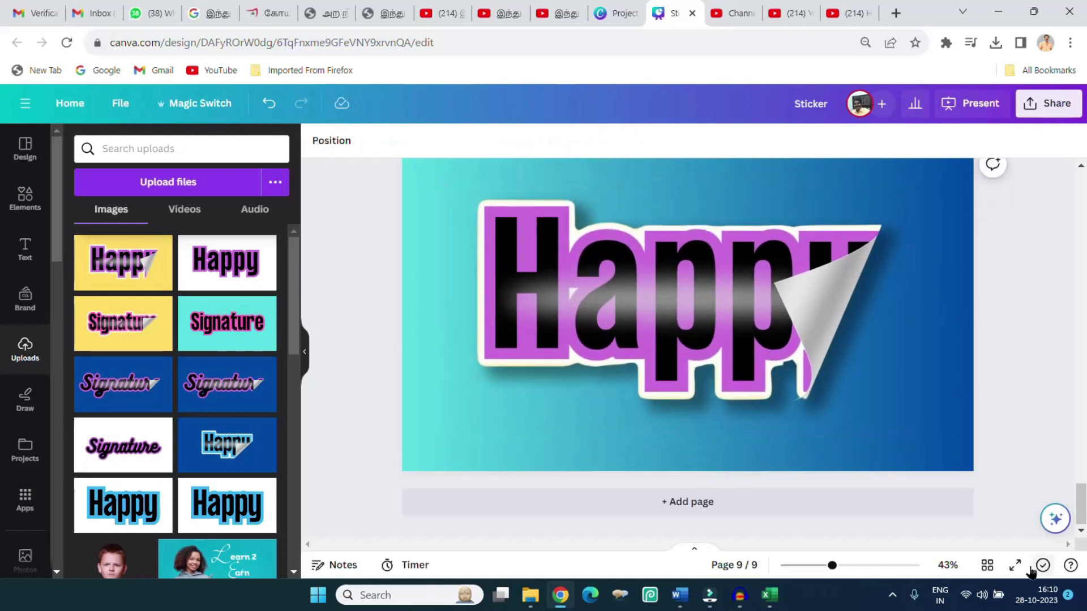